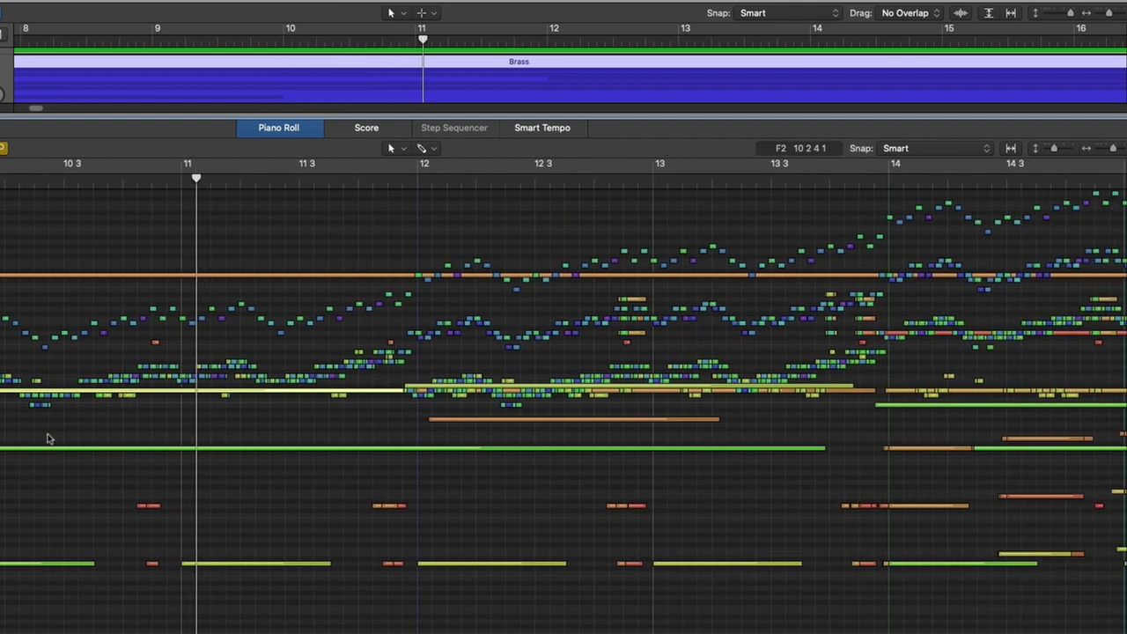
Follow the orchestral notes in the Piano Roll during playback and fit all the notes in view
mouse_move(44, 451)
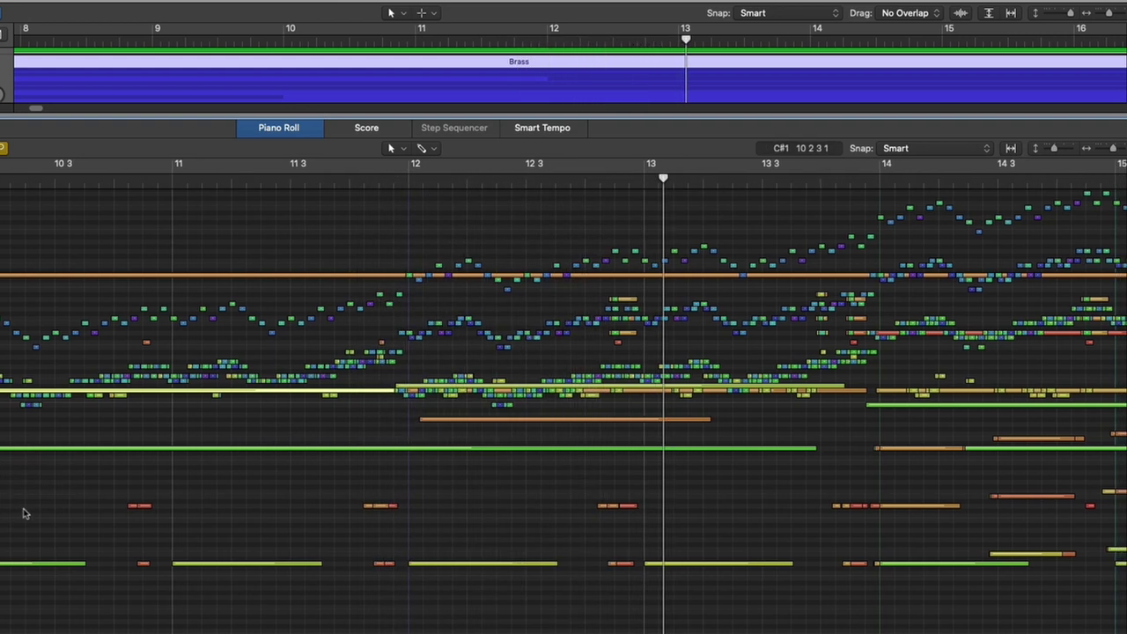
scroll(25, 512, "up", 3)
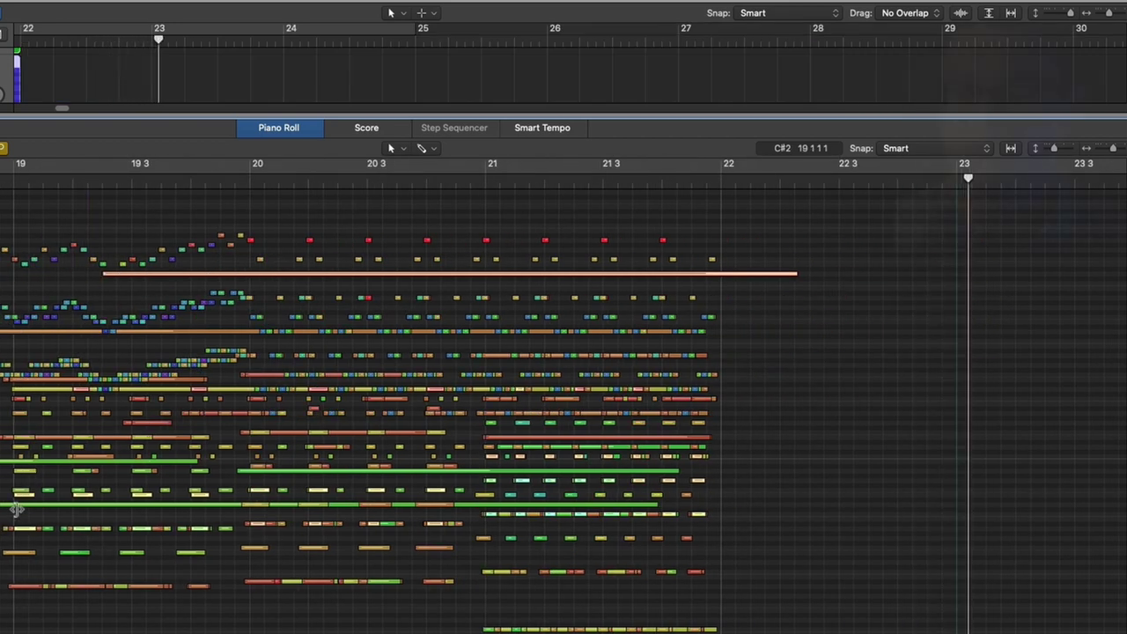
key("z")
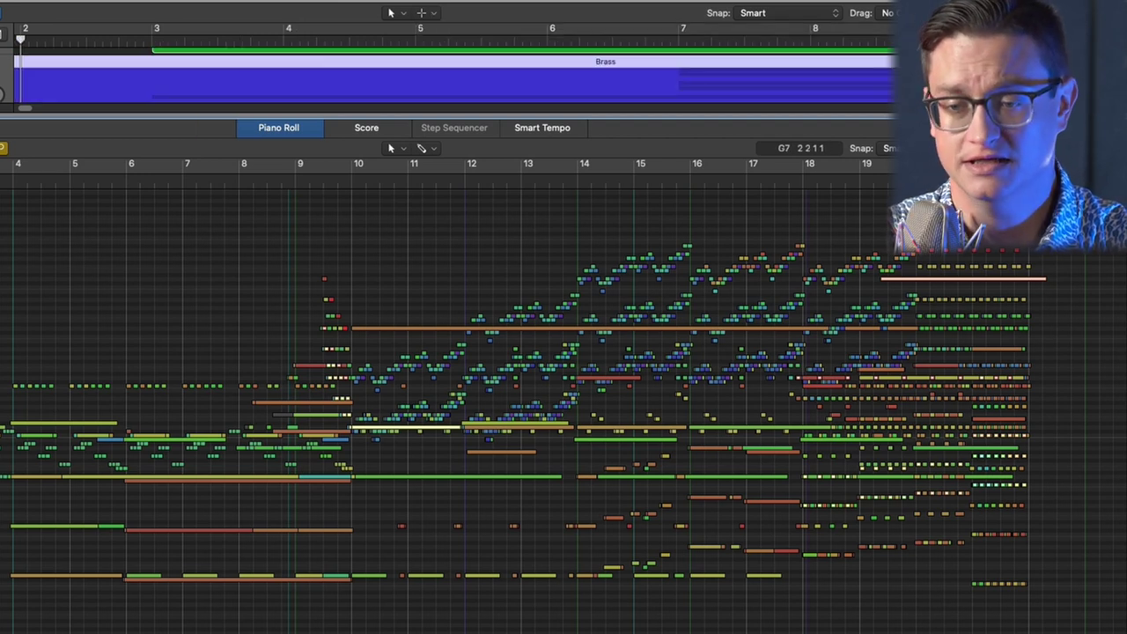
Close the Piano Roll and show the full length of all five instrument groups in the arrangement from bar 1
key("e")
left_click(132, 501)
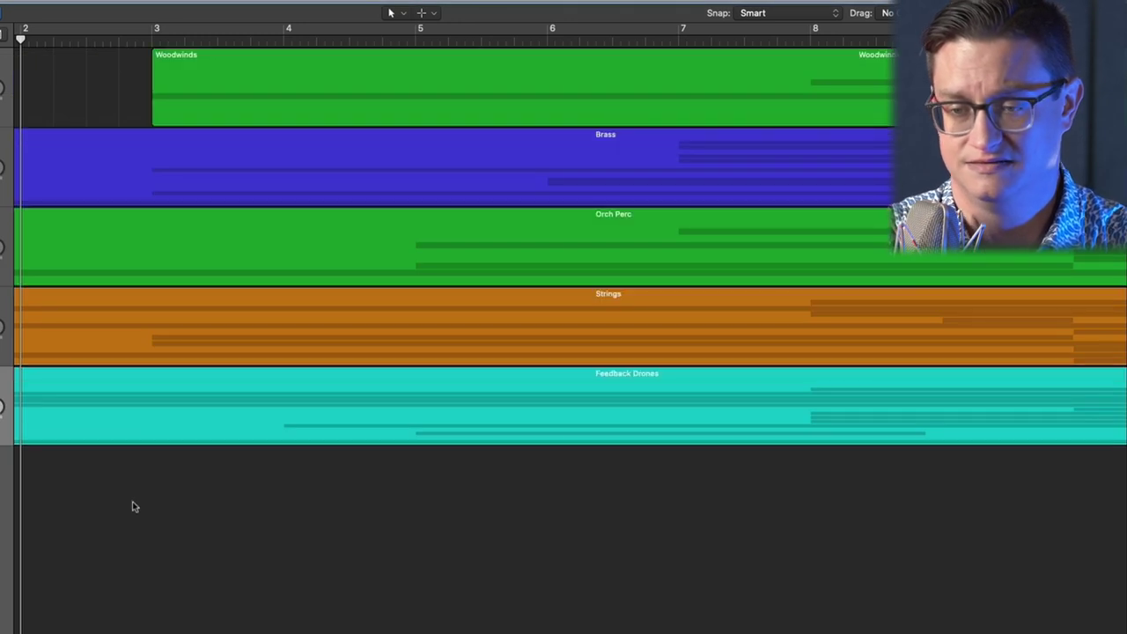
left_click(133, 503, "ctrl+alt")
left_click(133, 503, "ctrl+alt")
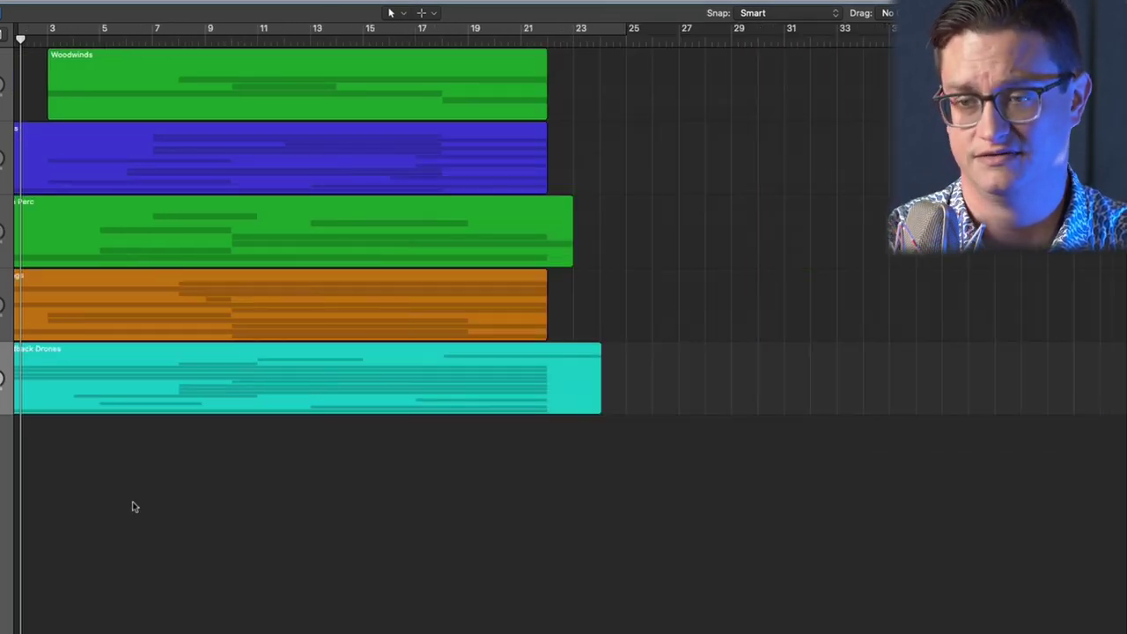
scroll(57, 300, "left", 2)
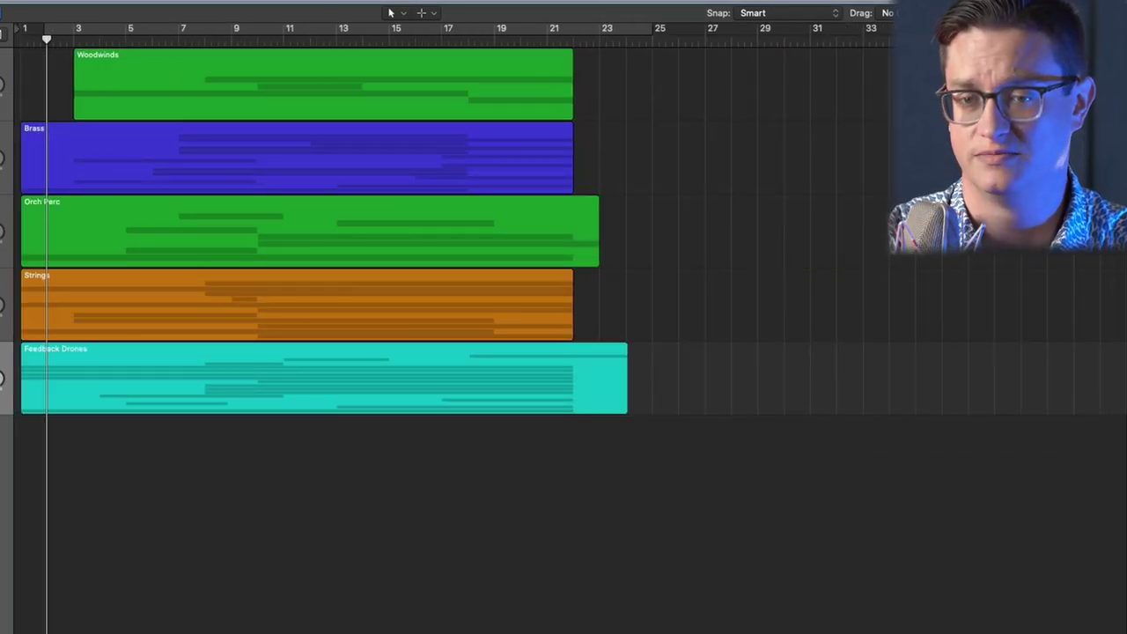
Expand the Woodwinds group and select its WW Lo Long Alb 3 region
double_click(63, 84)
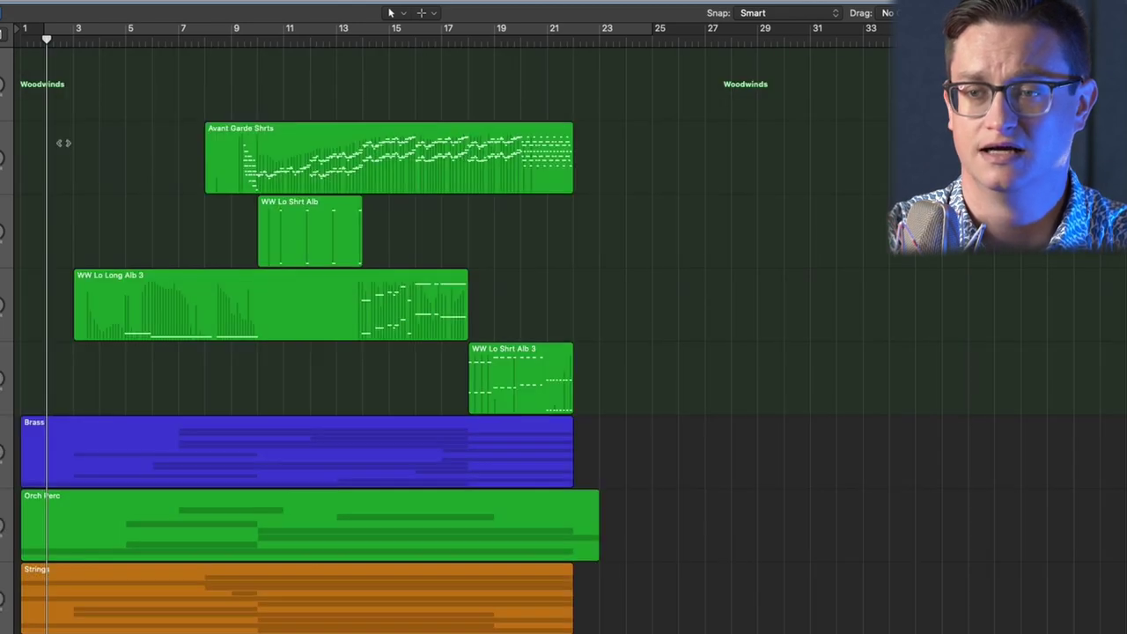
scroll(52, 203, "down", 4)
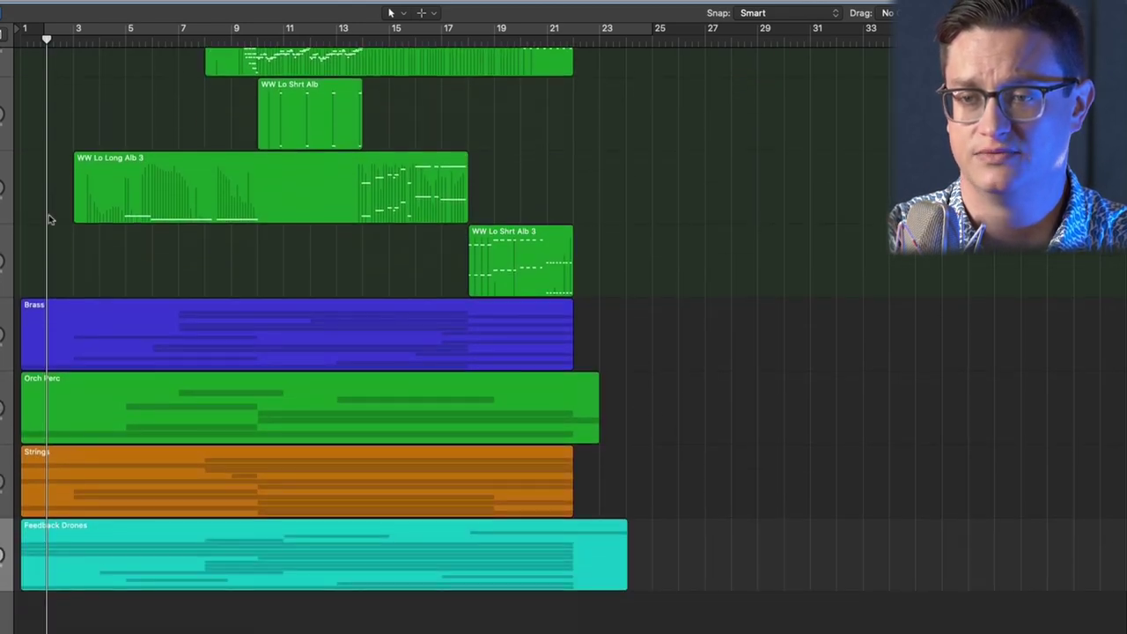
left_click(159, 197)
left_click(107, 263)
left_click(165, 224)
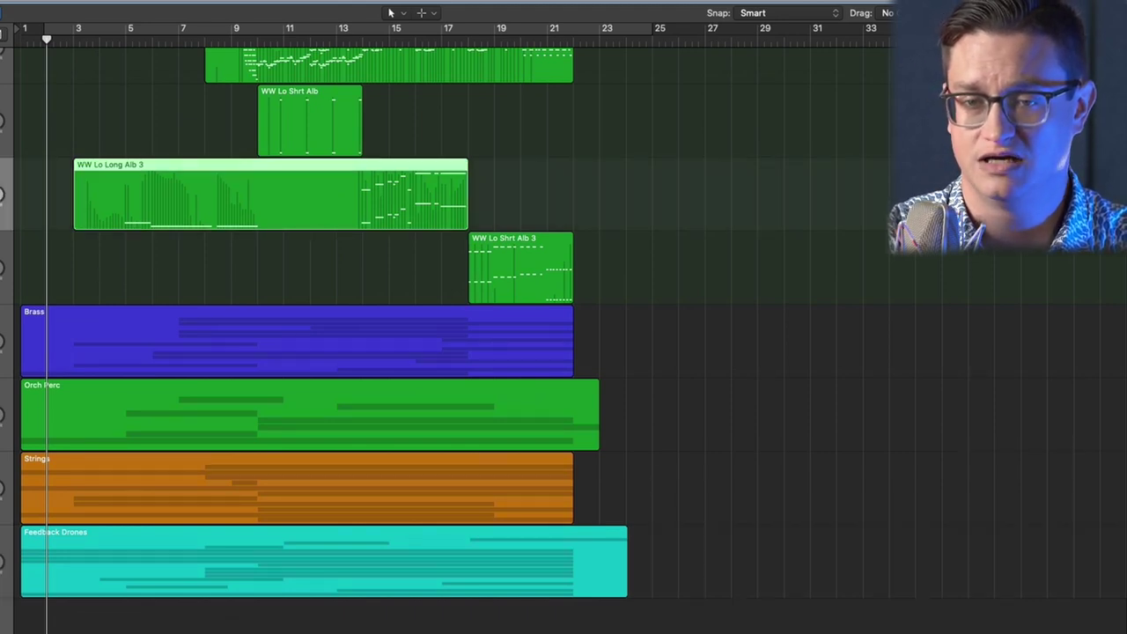
scroll(315, 341, "up", 4)
scroll(315, 341, "down", 4)
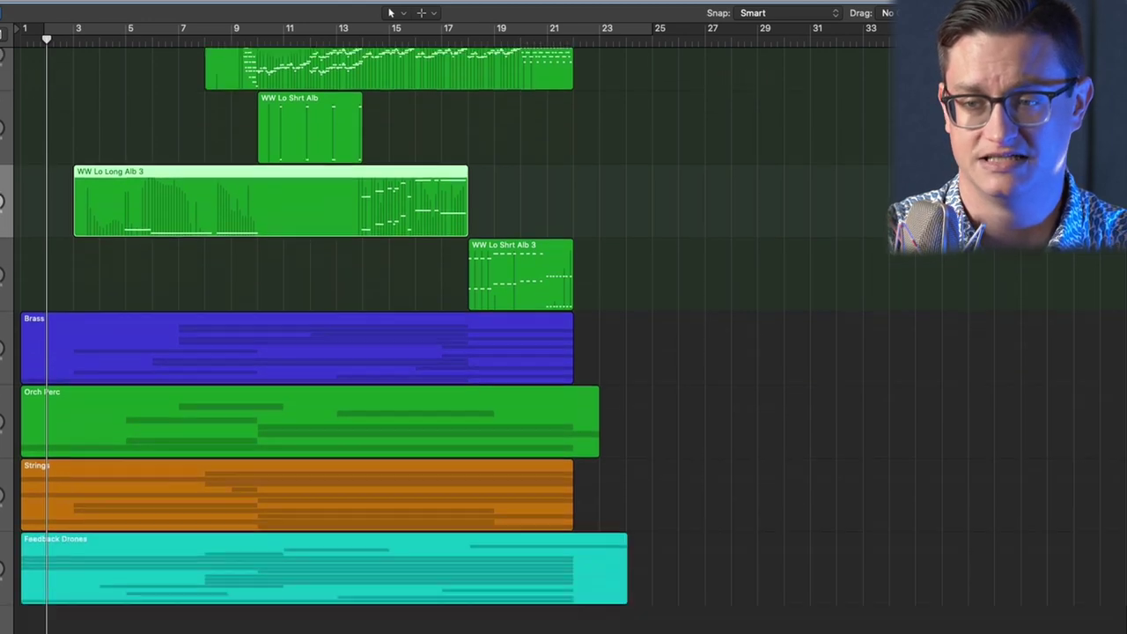
Expand the Brass, Orch Perc and Strings groups to show their individual tracks
scroll(315, 341, "down", 20)
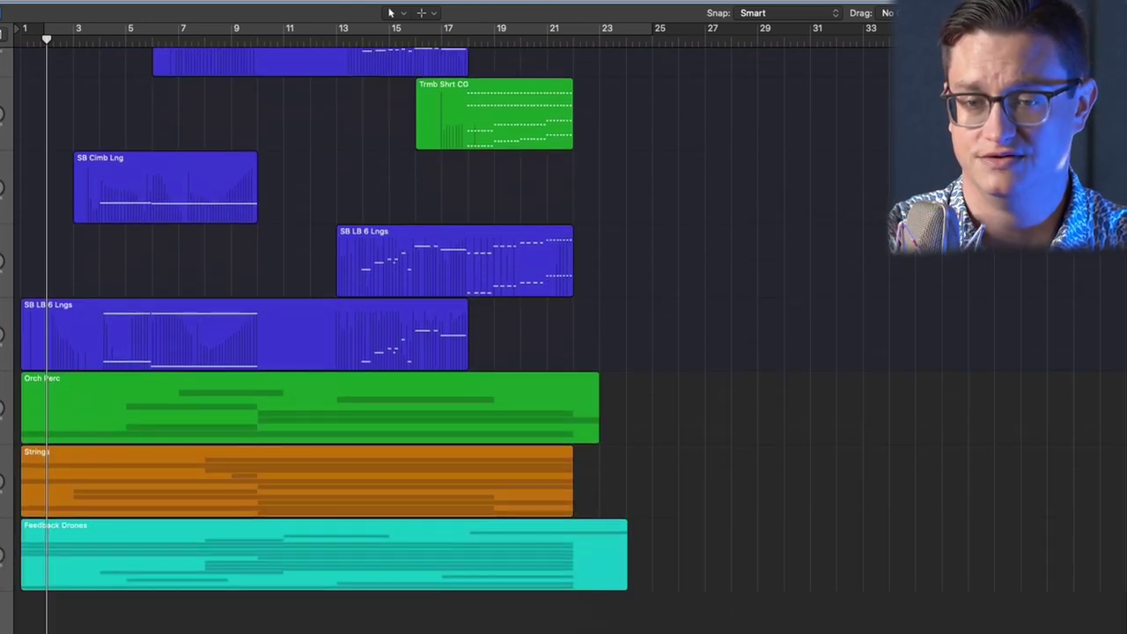
scroll(314, 341, "down", 15)
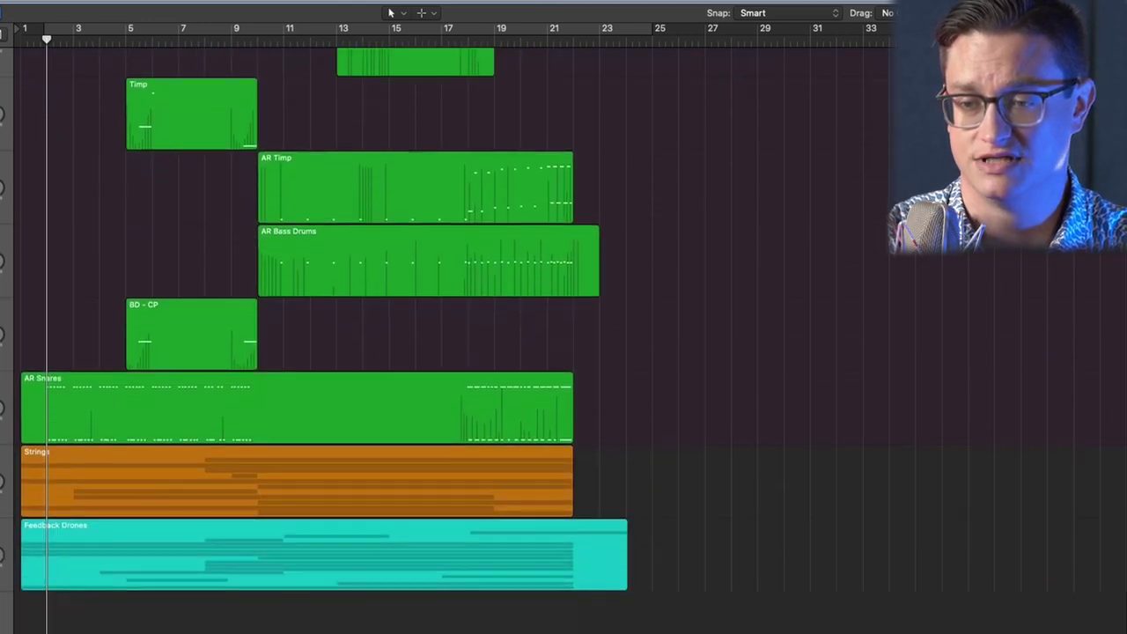
scroll(38, 478, "down", 15)
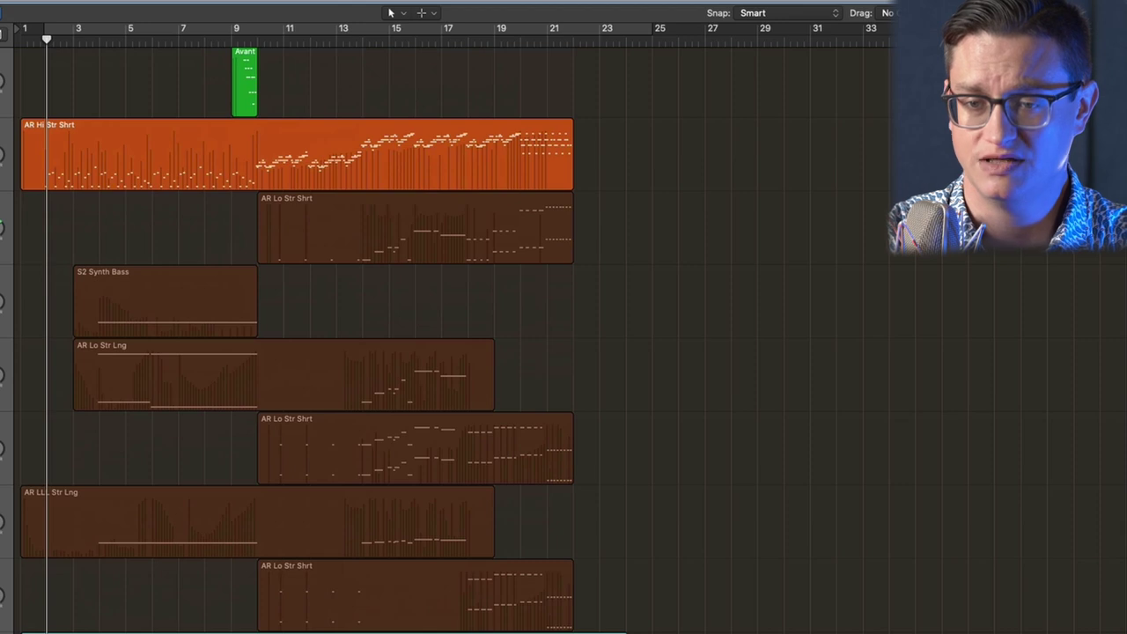
Select the AR Lo Str Lng region in the Strings group and open it in the Piano Roll
left_click(282, 375)
left_click_drag(153, 397, 155, 414)
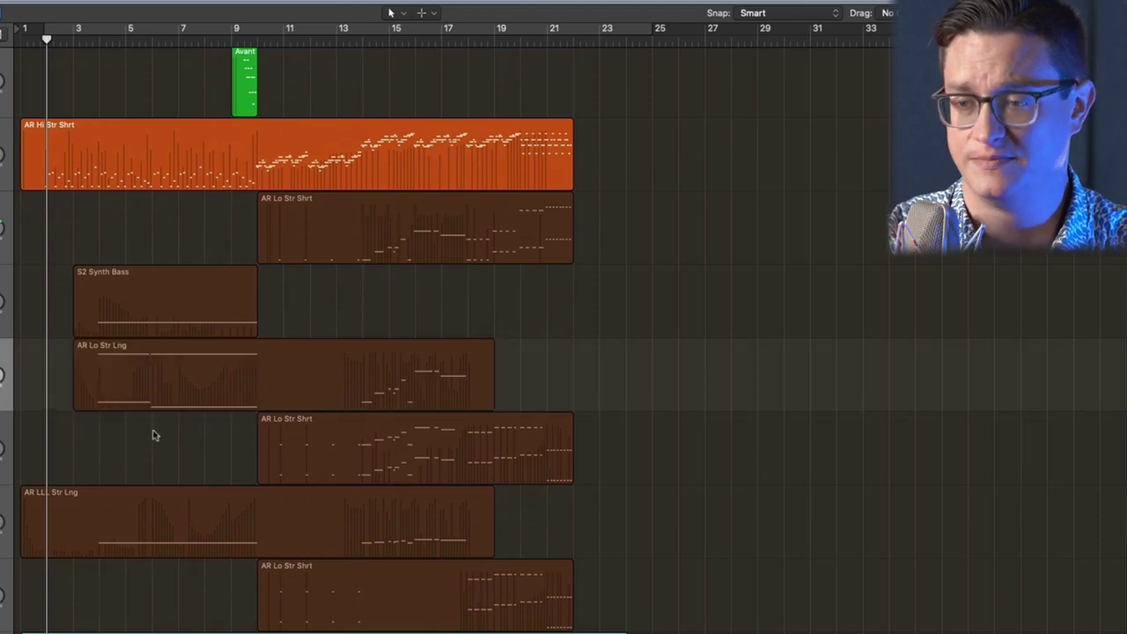
left_click(163, 405)
scroll(214, 537, "down", 2)
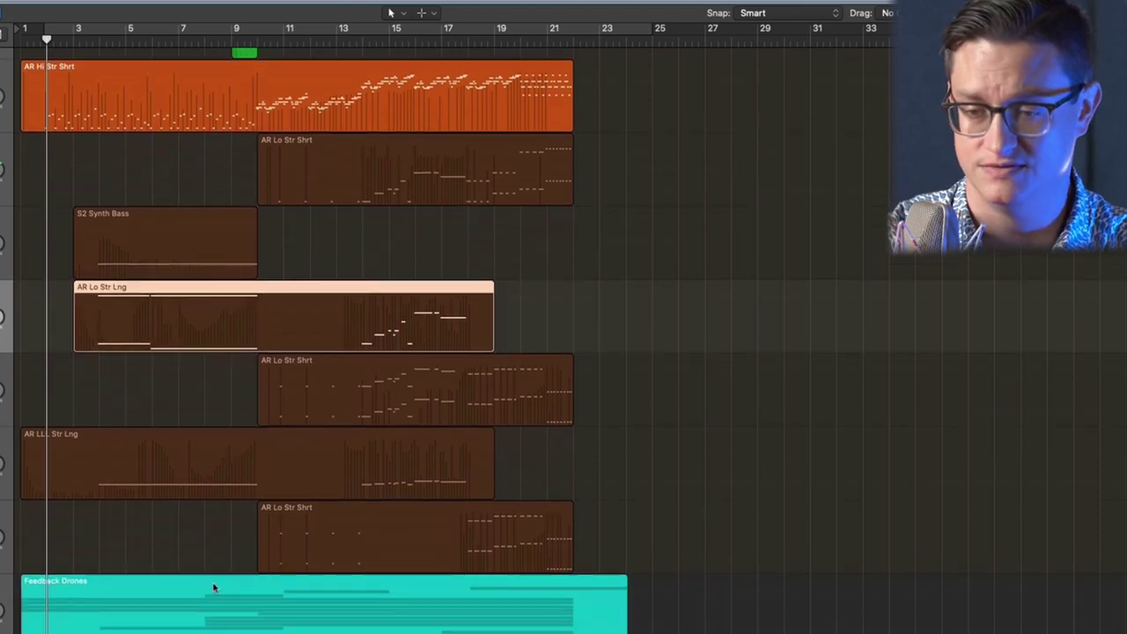
key("p")
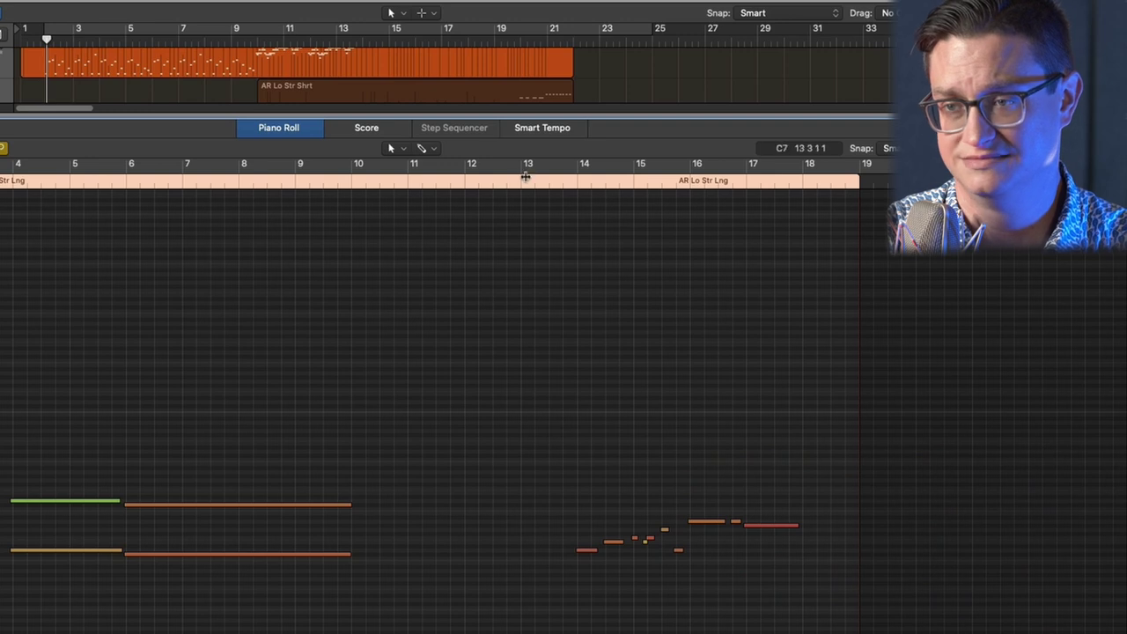
Select the low-string melody notes from bar 14 through bar 17, fit them in view and play them back soloed
scroll(491, 97, "down", 2)
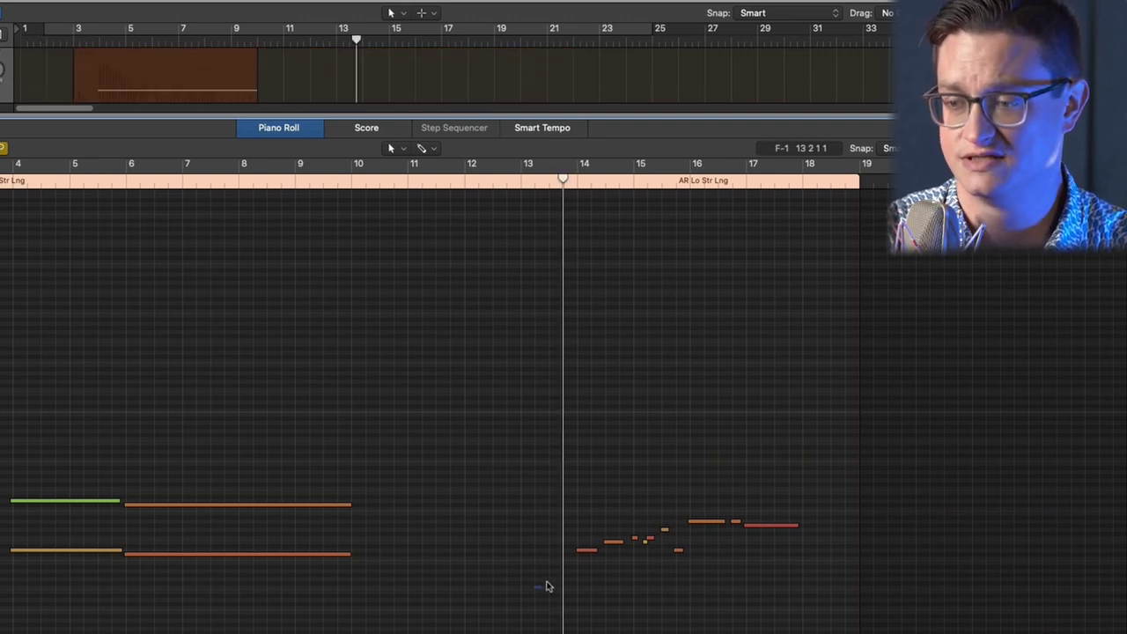
left_click_drag(546, 587, 787, 478)
key("z")
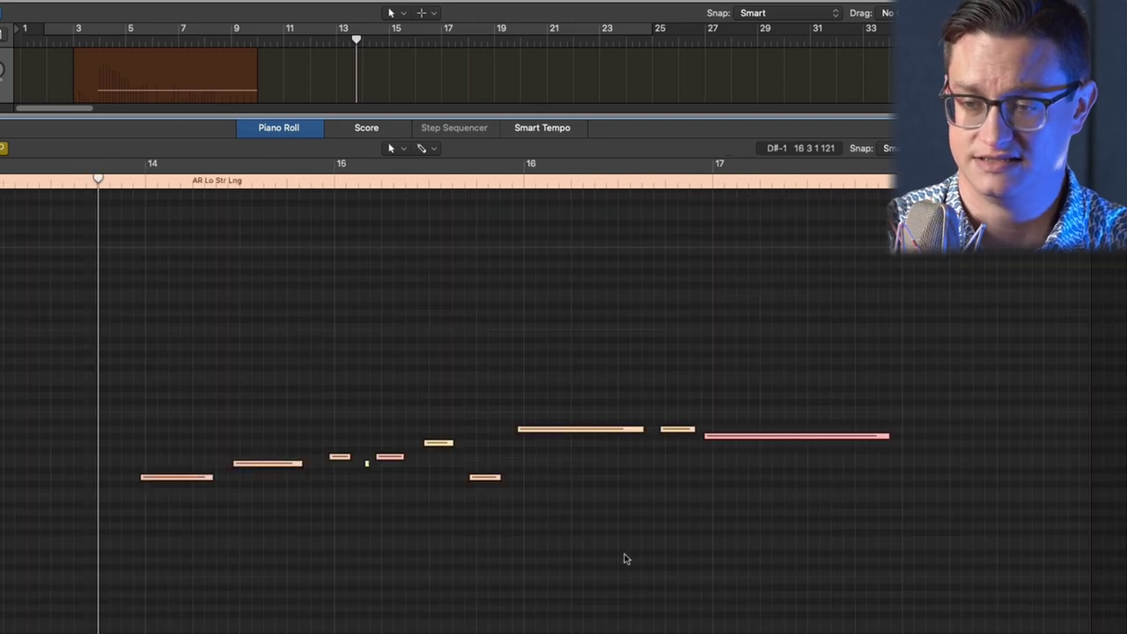
key("space")
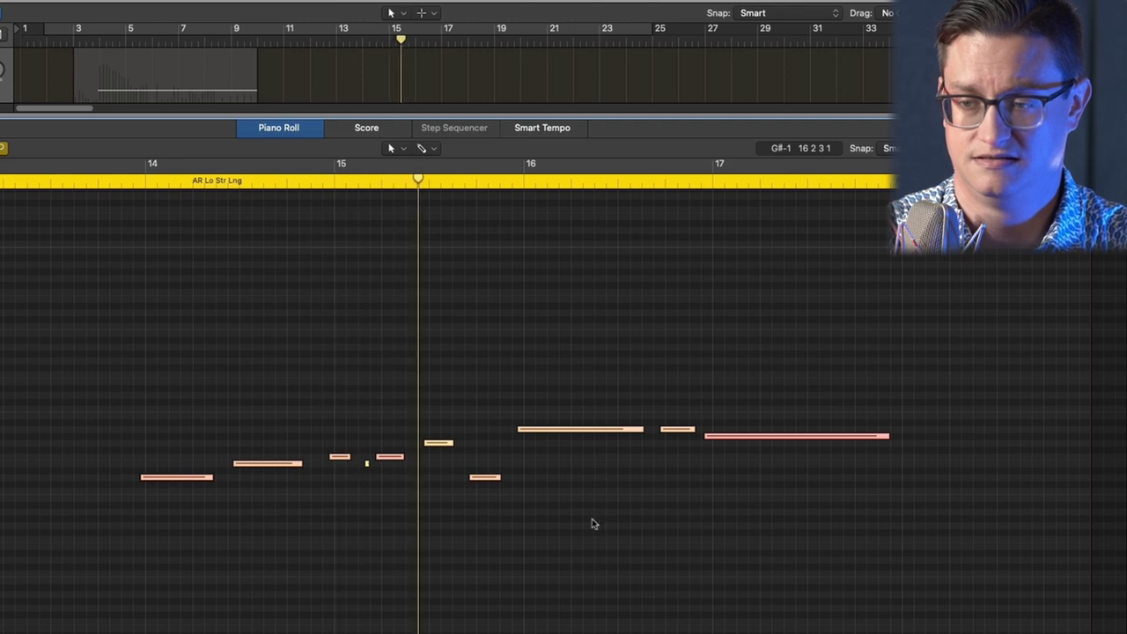
key("space")
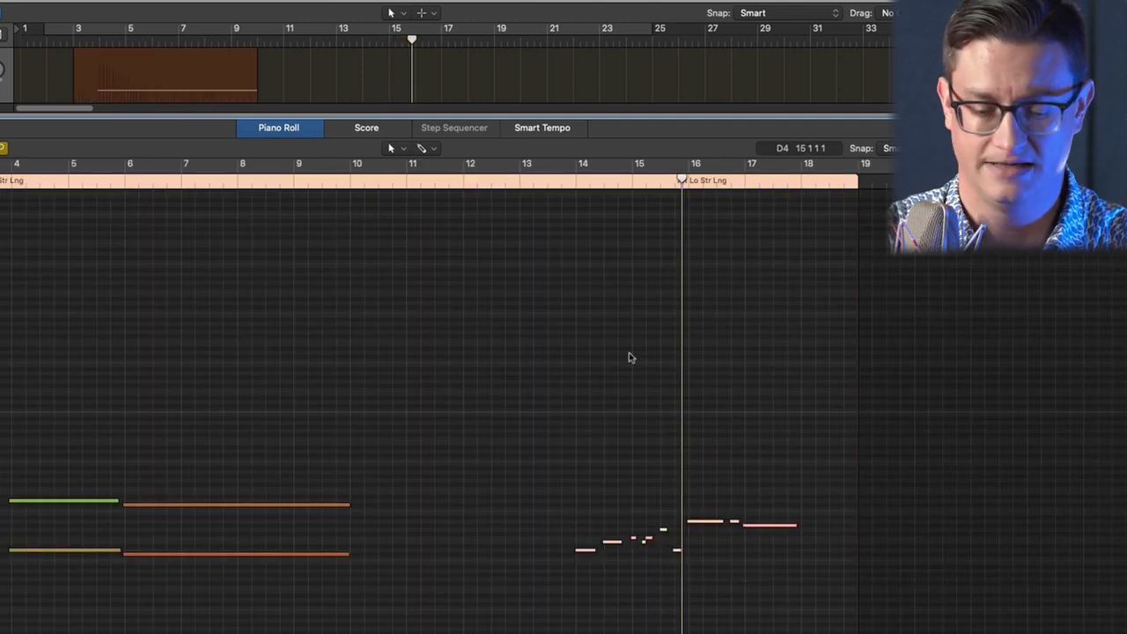
Close the Piano Roll and solo AR Lo Str Lng, AR LLL Str Lng and the first two AR Lo Str Shrt regions in the arrangement
key("p")
left_click_drag(650, 288, 404, 336)
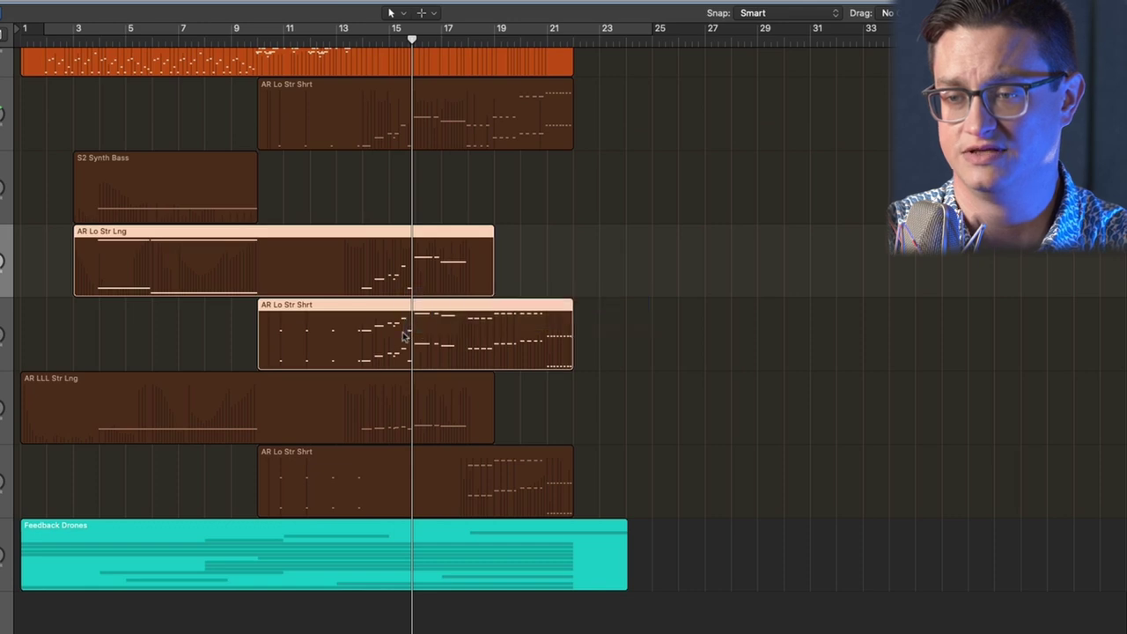
key("ctrl+s")
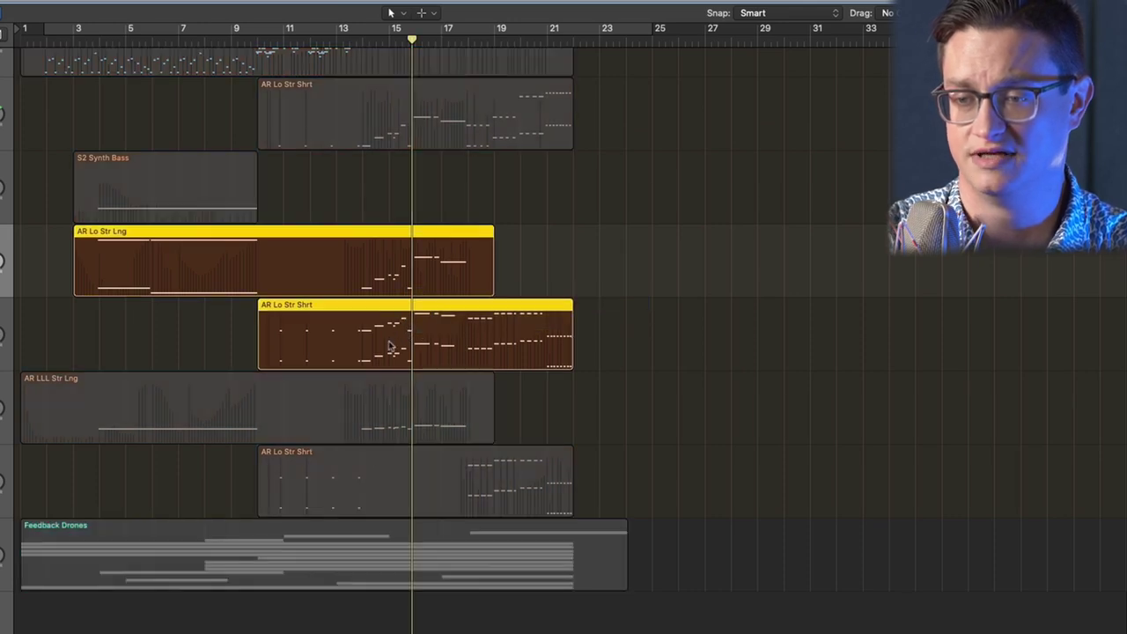
left_click(376, 426, "shift")
left_click(389, 138, "shift")
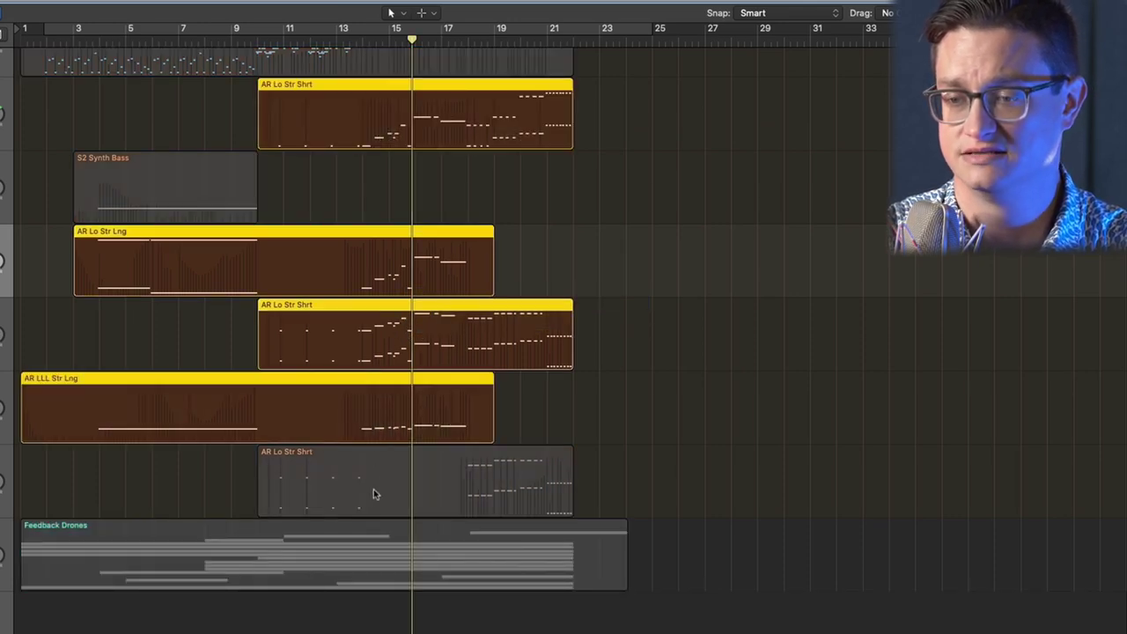
scroll(374, 494, "up", 3)
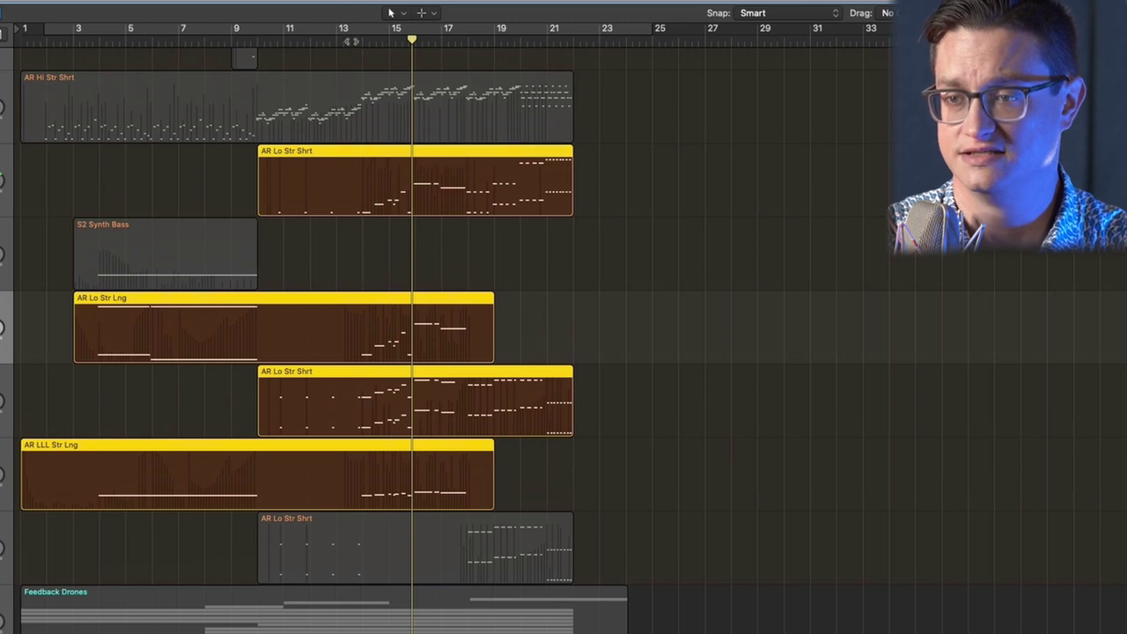
Play the soloed low-string regions up to about bar 18, stop playback and turn solo off
key("space")
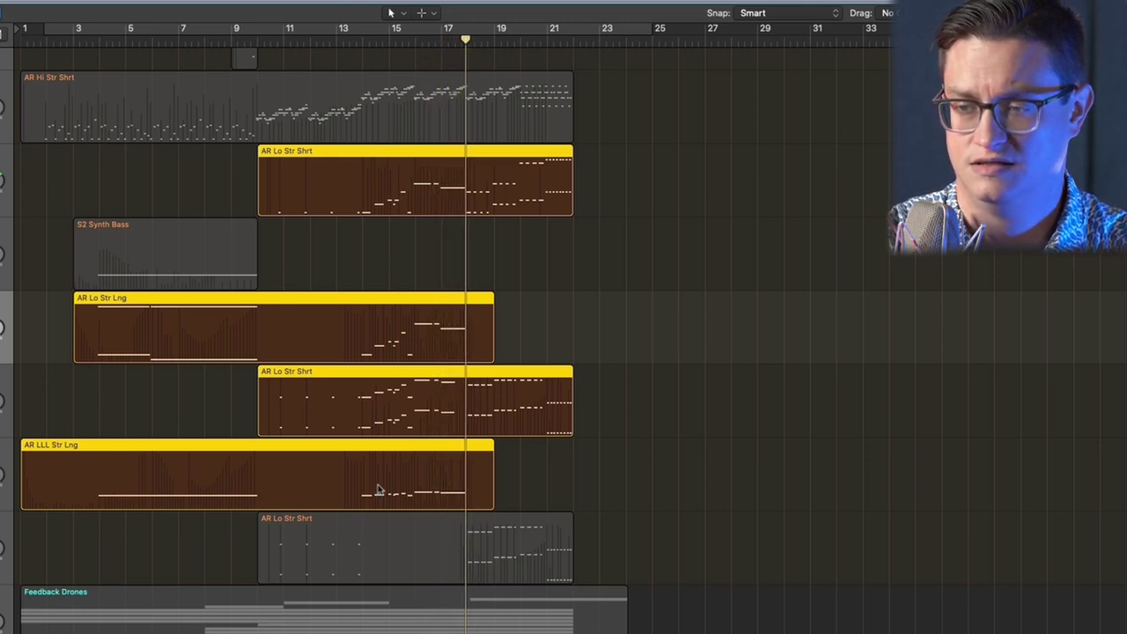
key("space")
key("ctrl+s")
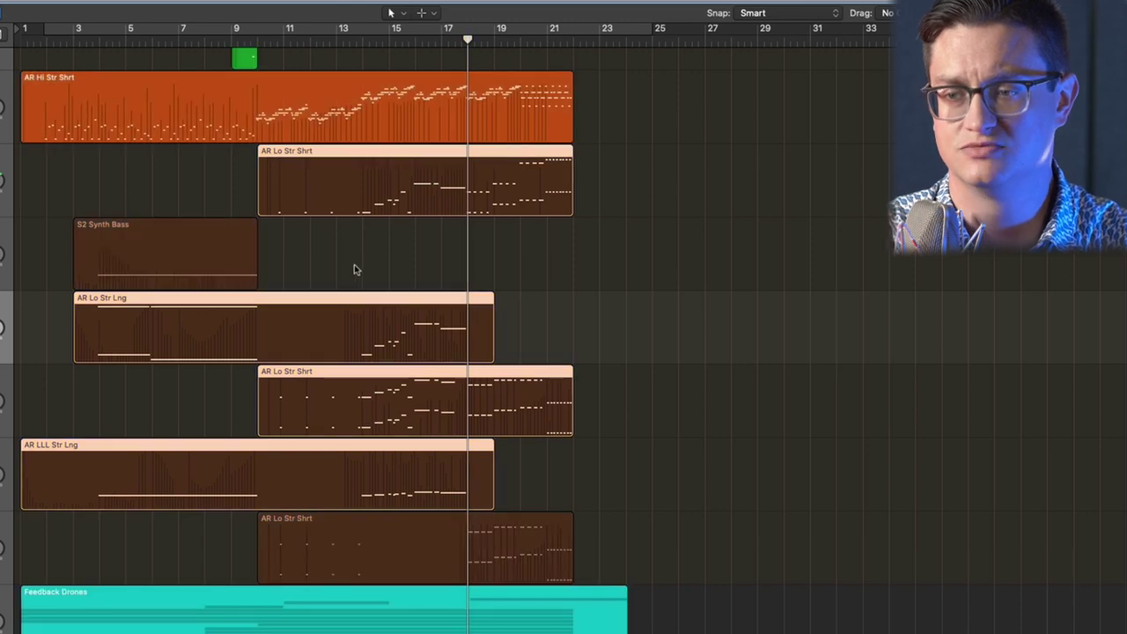
Clear the region selection and examine how the high and low string parts and the percussion parts are layered across their tracks
scroll(355, 269, "up", 3)
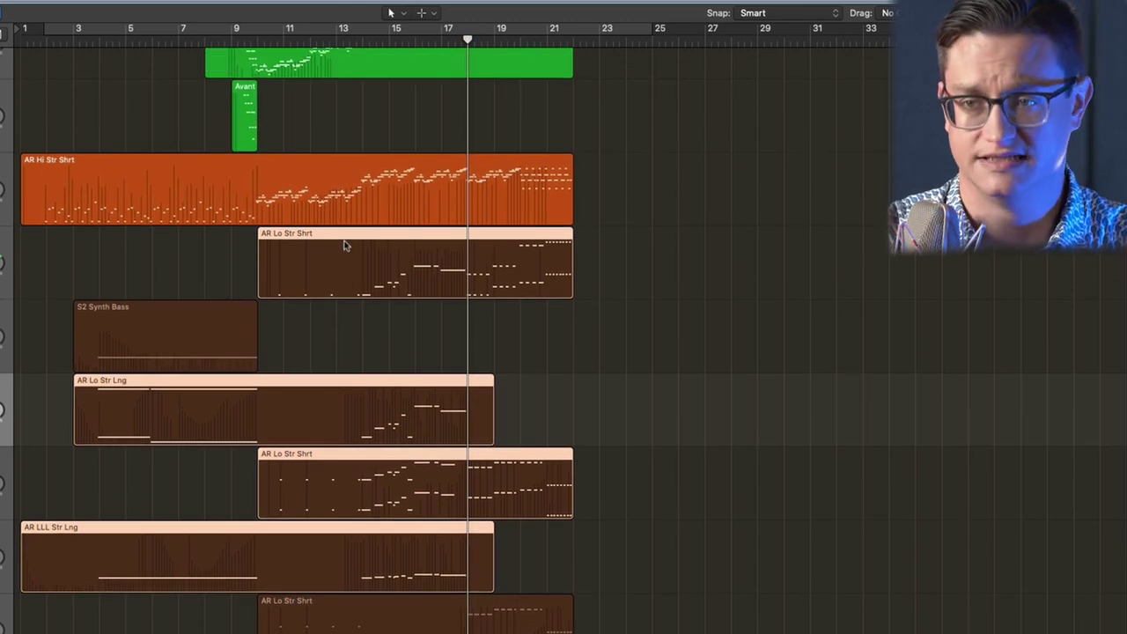
scroll(344, 245, "up", 1)
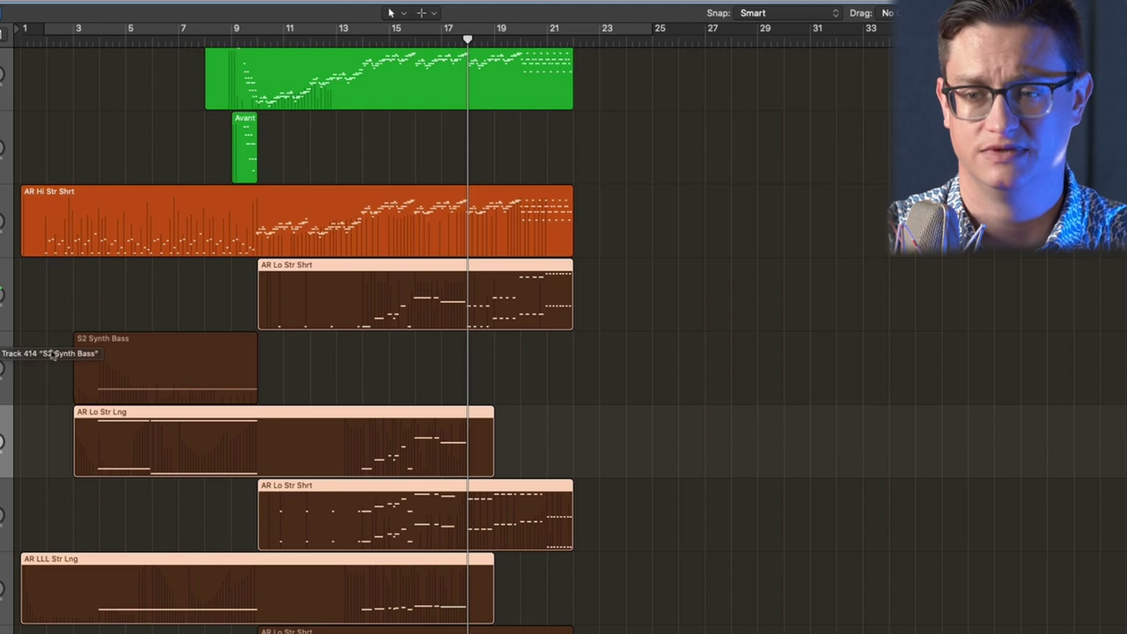
left_click(333, 363)
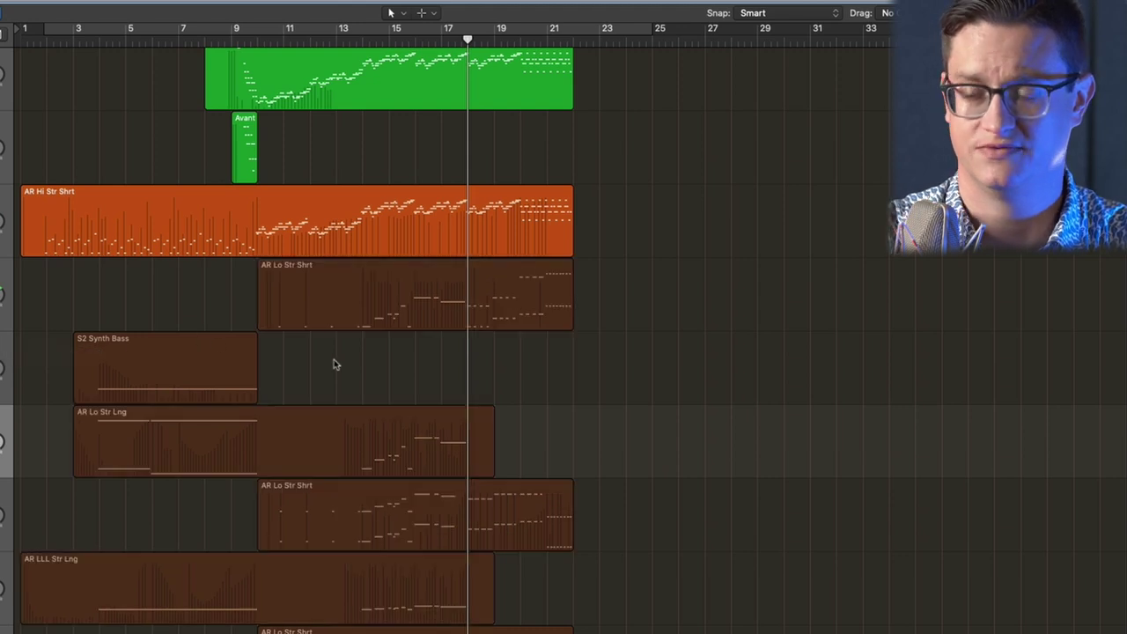
scroll(334, 359, "up", 1)
scroll(334, 359, "down", 5)
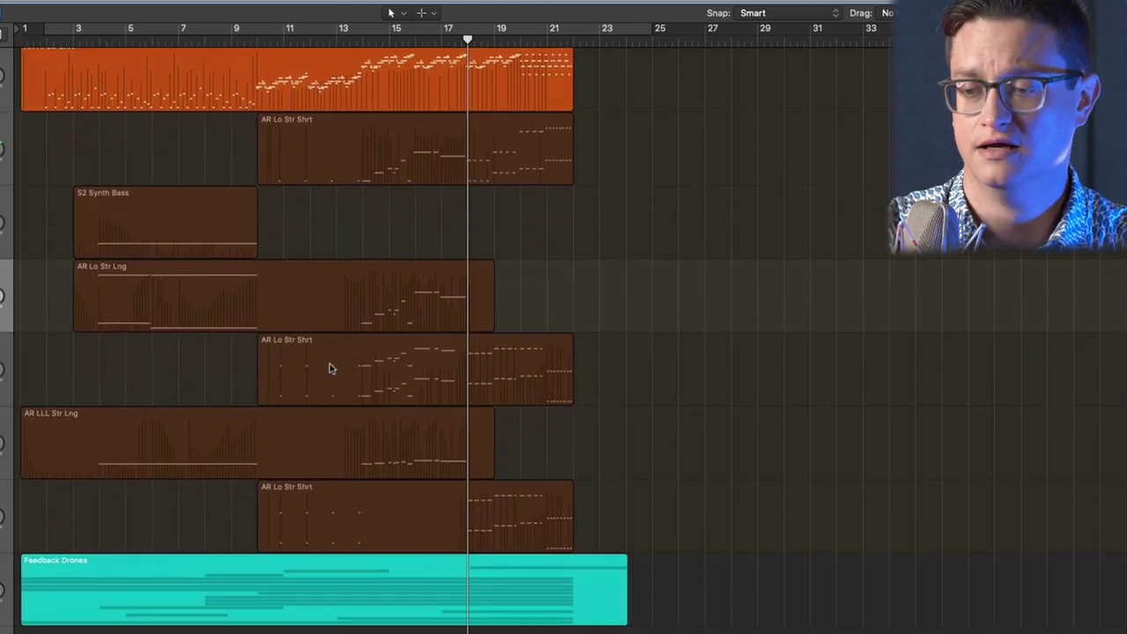
scroll(331, 369, "up", 3)
scroll(329, 367, "up", 7)
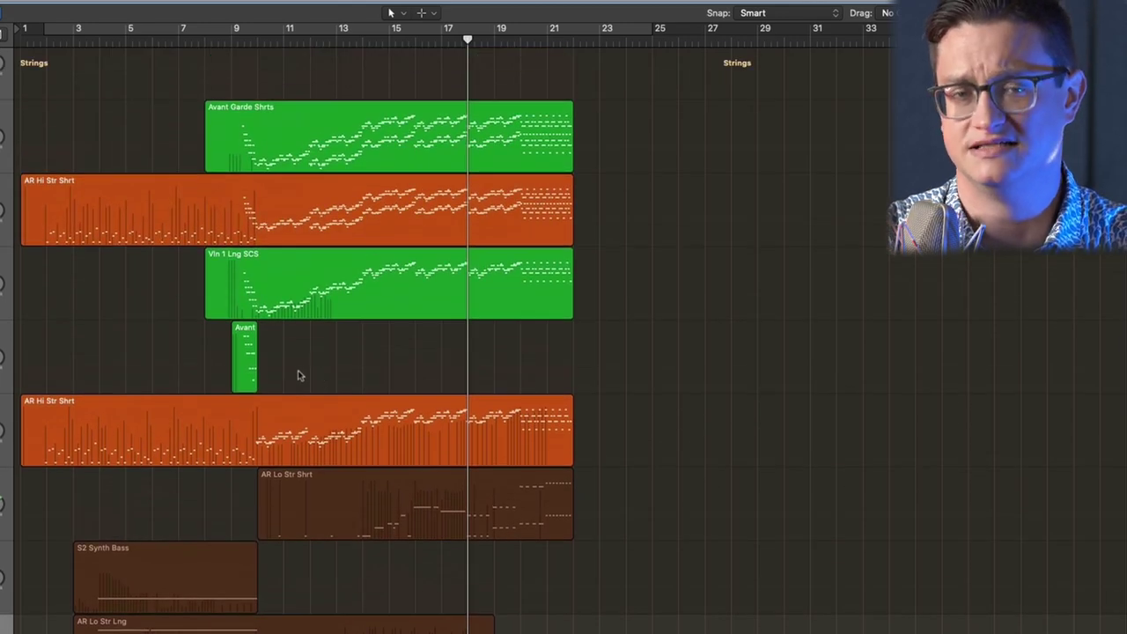
scroll(295, 369, "up", 2)
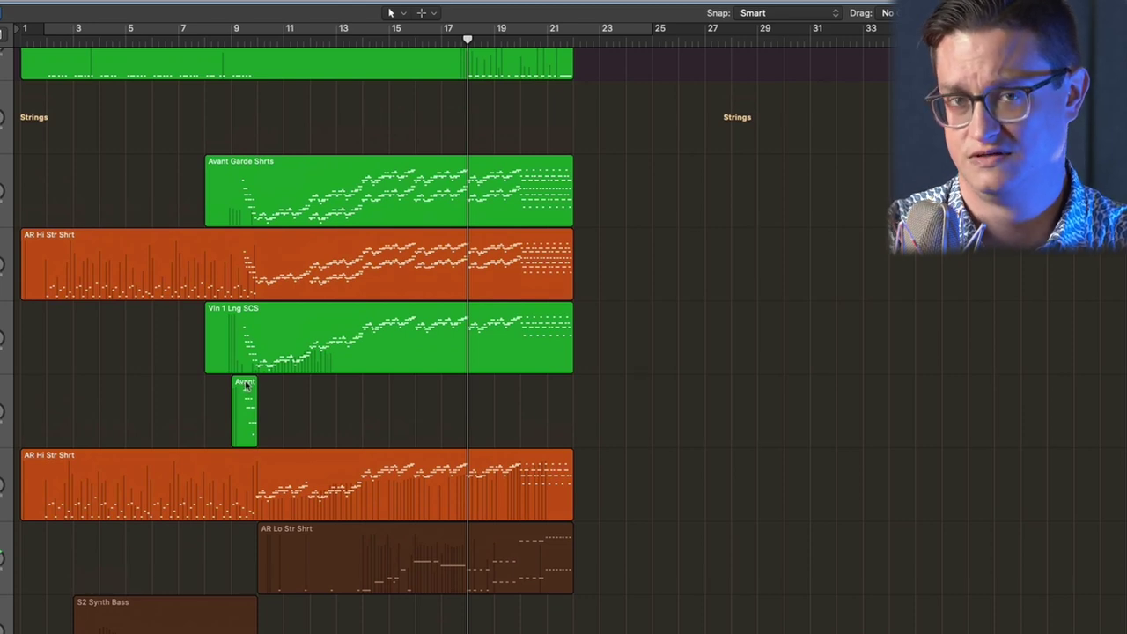
scroll(251, 385, "up", 8)
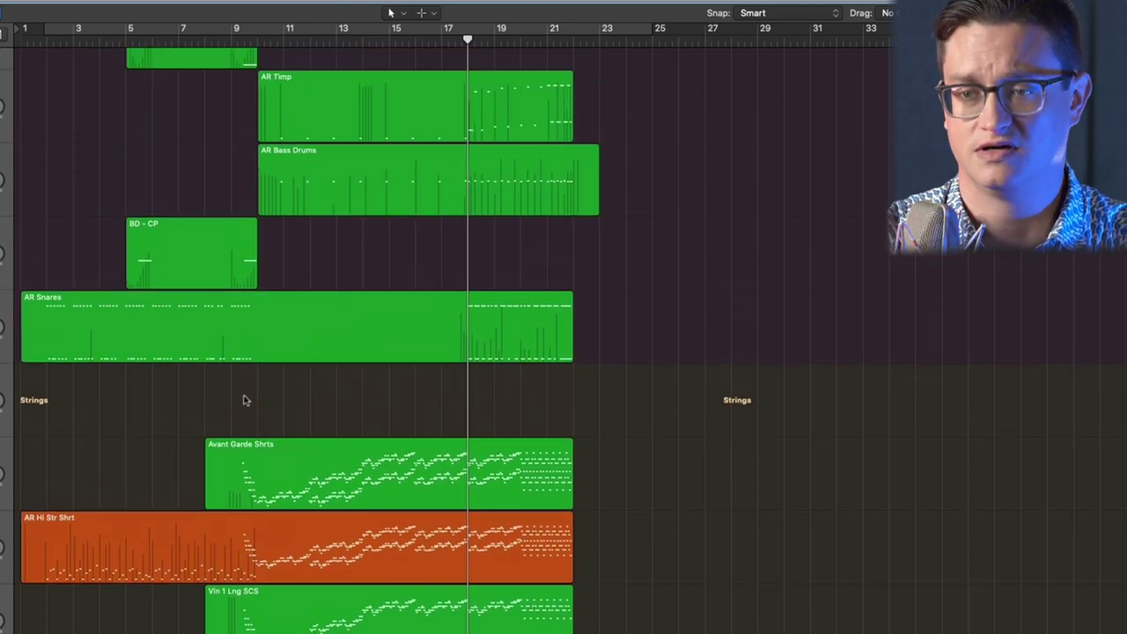
scroll(246, 400, "down", 3)
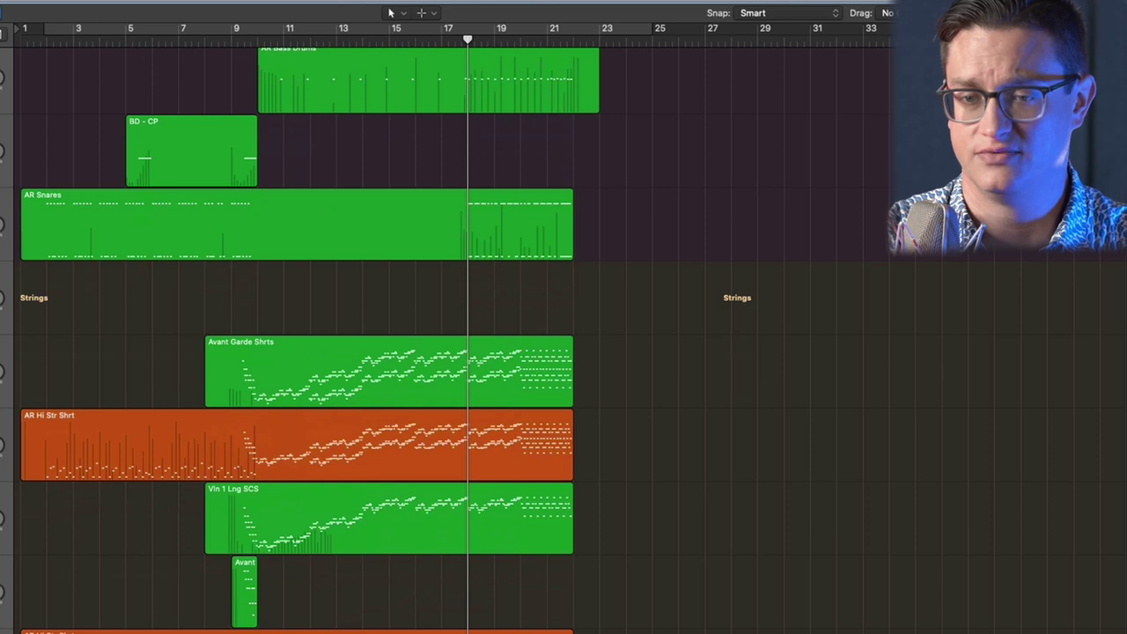
scroll(164, 401, "down", 3)
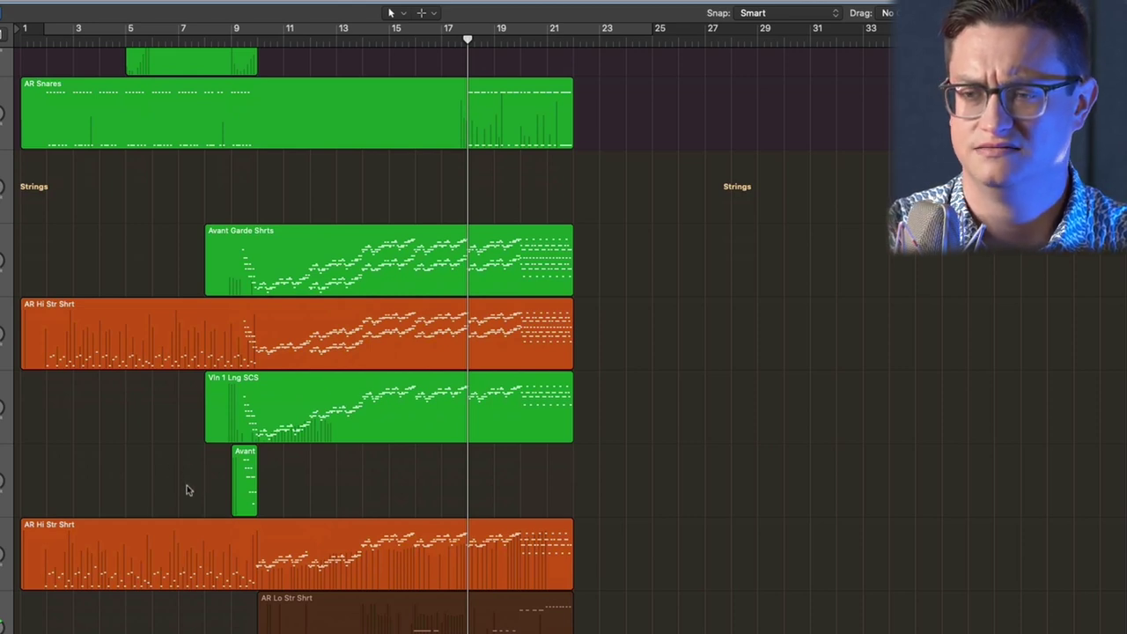
Select the first SB Hrns 6 Lngs region in the Brass group, solo it and play it back from about bar 9
scroll(187, 491, "up", 15)
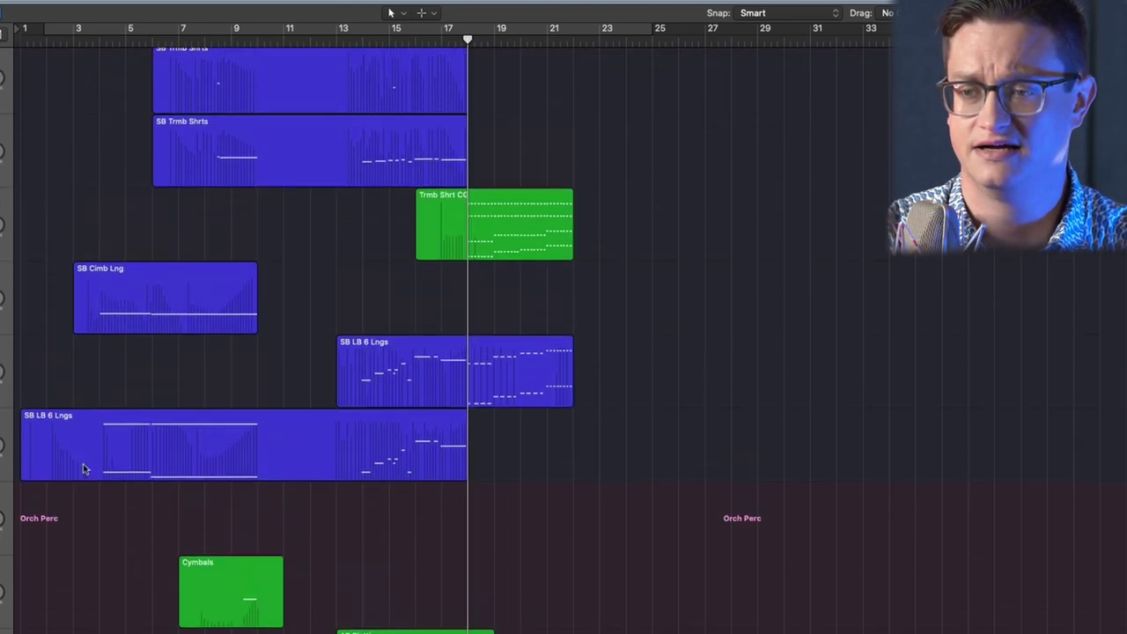
scroll(82, 467, "up", 4)
scroll(225, 475, "up", 12)
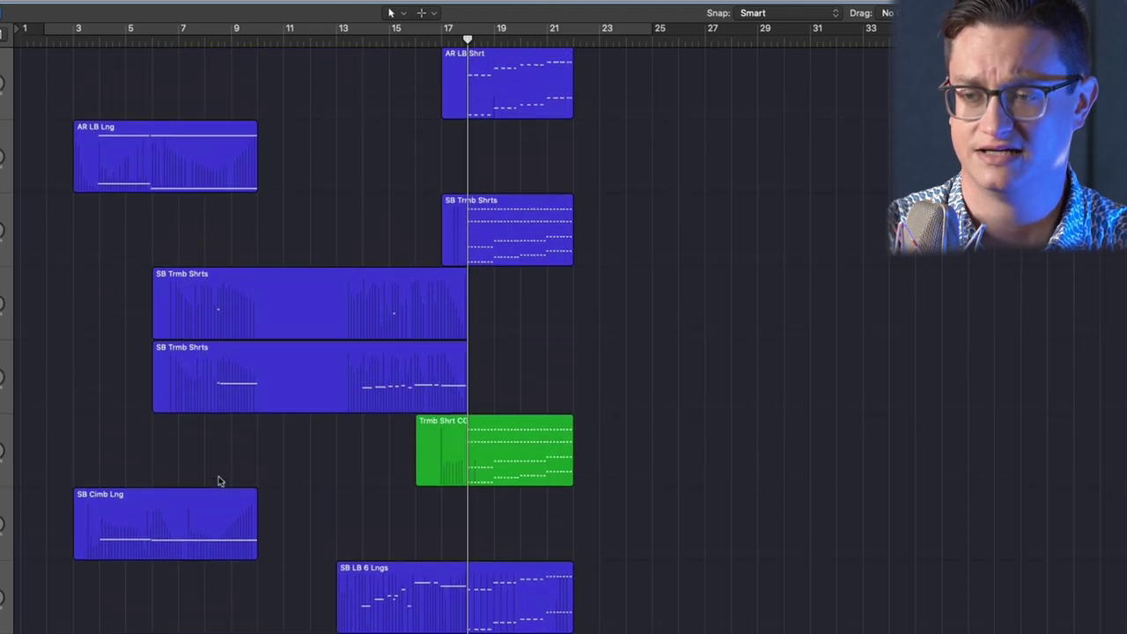
left_click(363, 275)
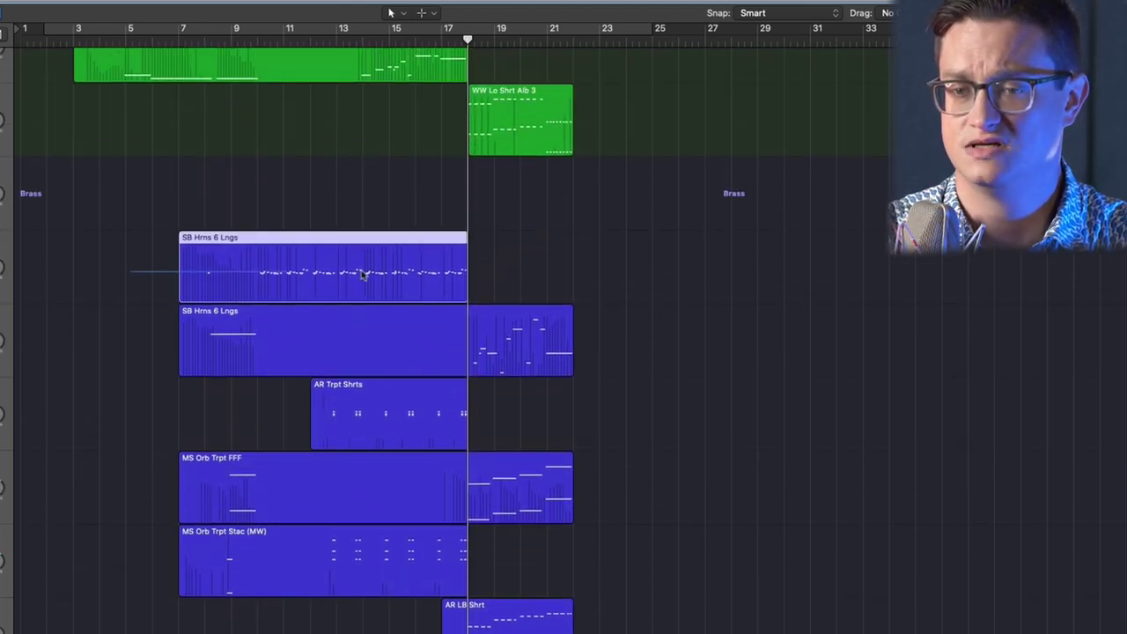
key("ctrl+s")
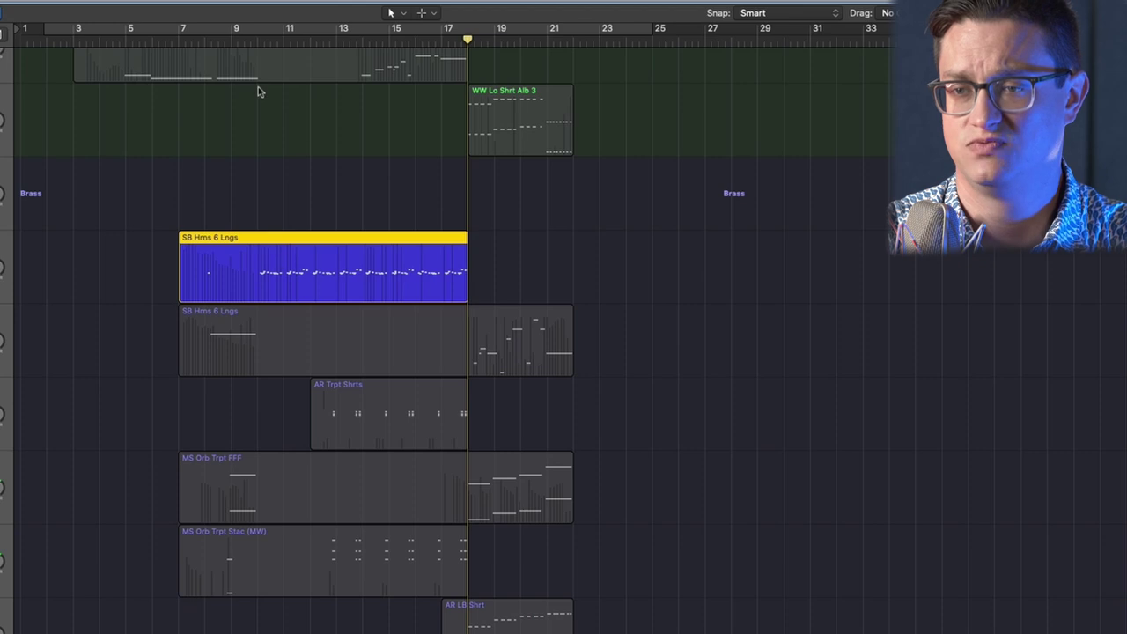
key("space")
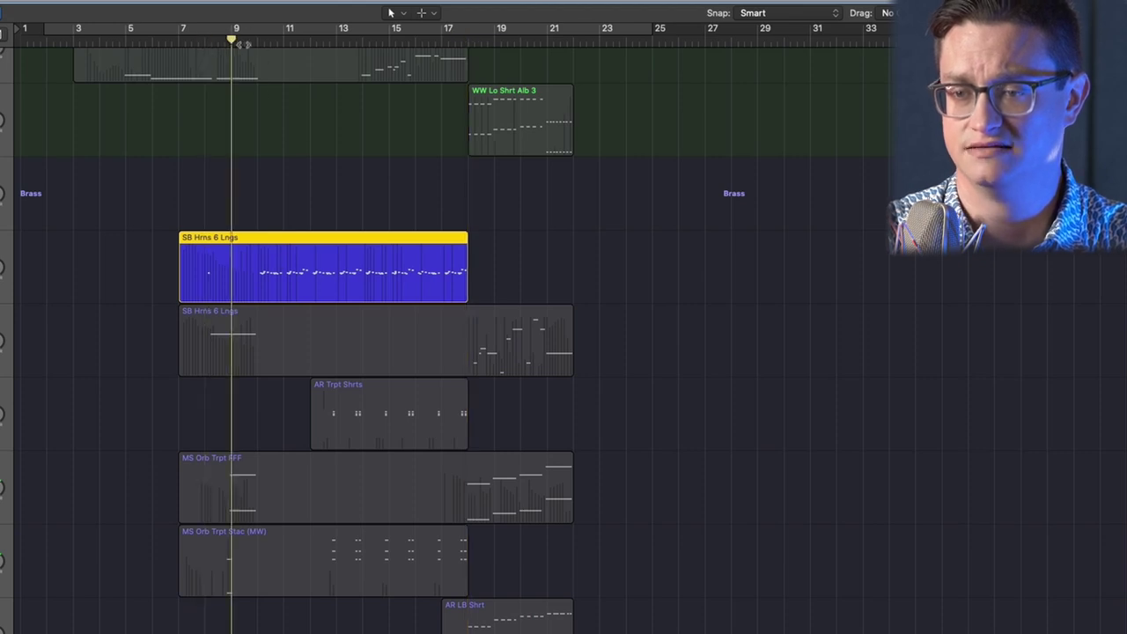
Open the soloed horn region in the Piano Roll, zoom in on its notes from bar 10 and fit the region back in view
double_click(242, 297)
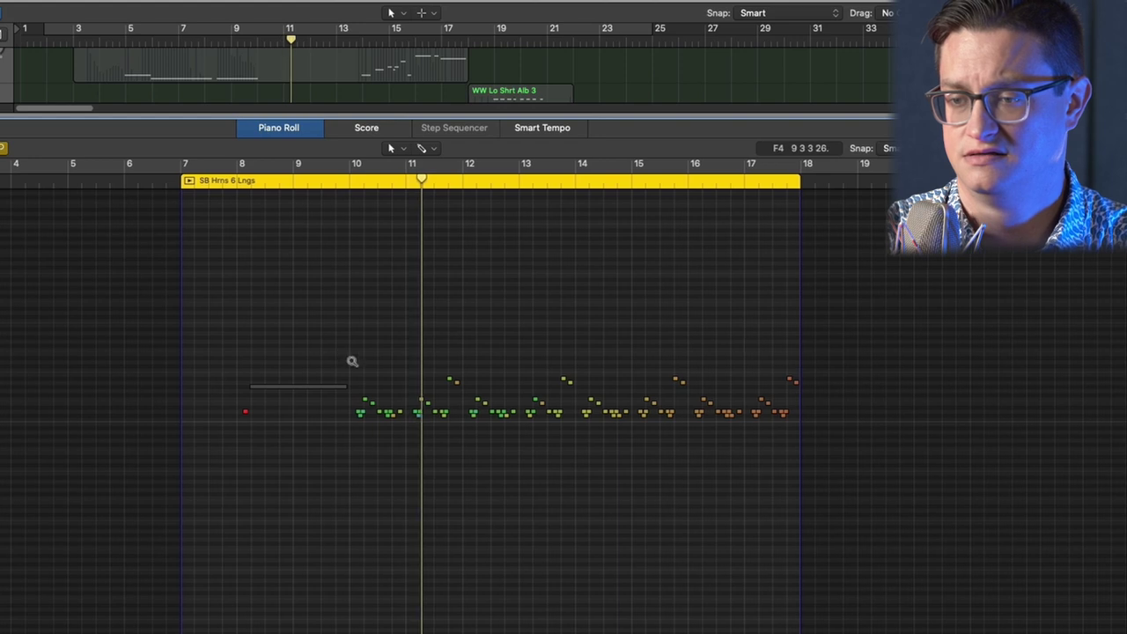
left_click_drag(352, 360, 616, 466)
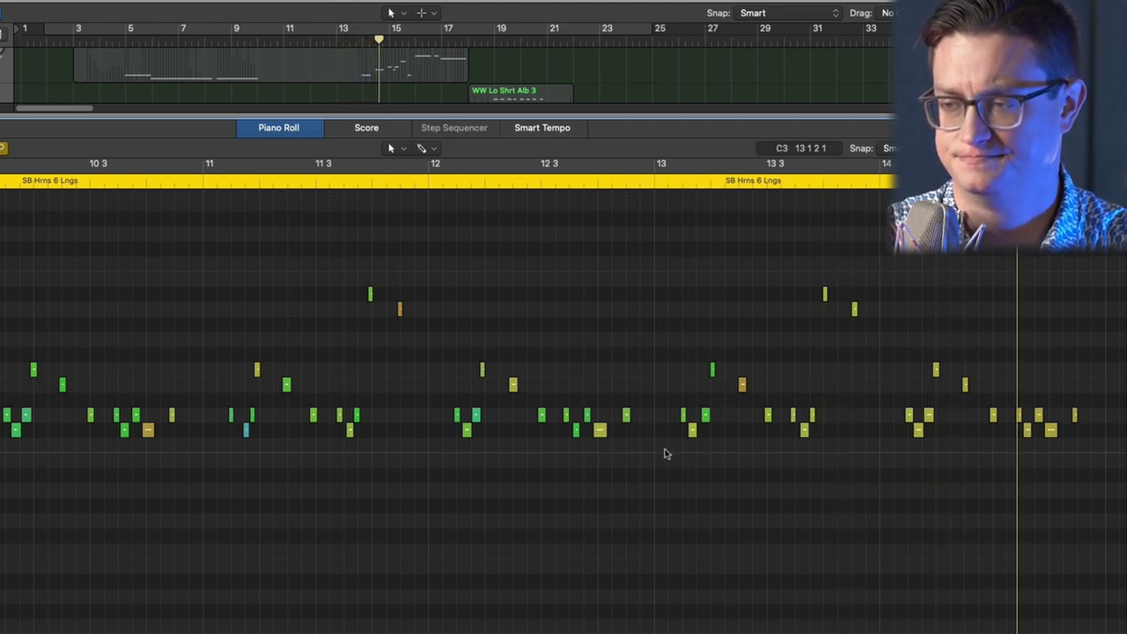
key("z")
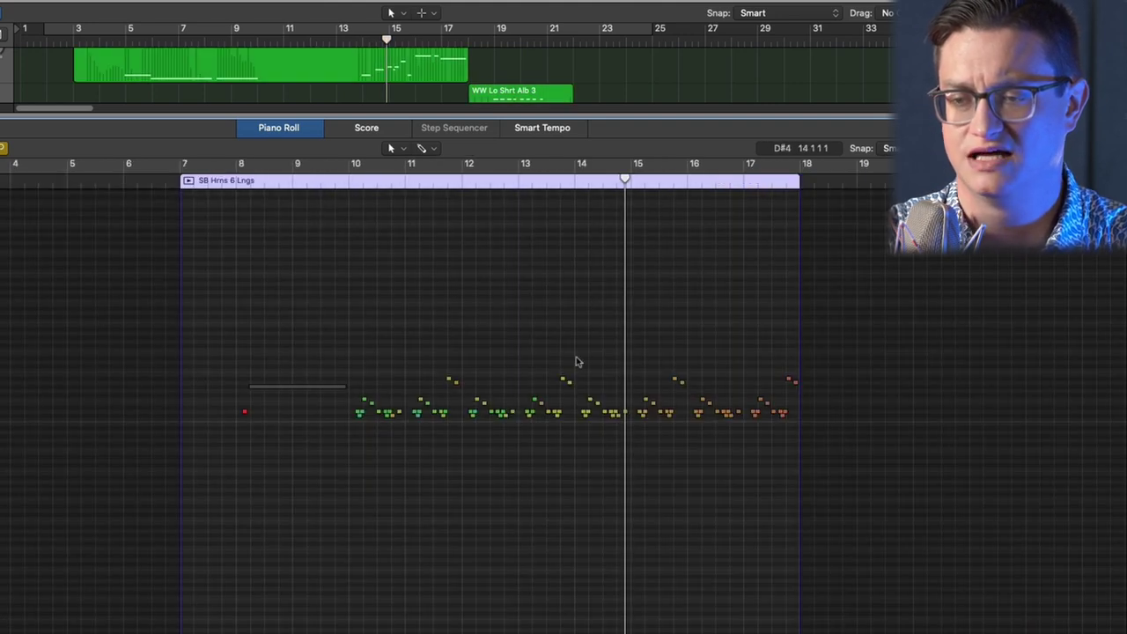
Set the playhead to about bar 8 and show the second SB Hrns 6 Lngs region in the Piano Roll instead
left_click(234, 181)
scroll(296, 312, "down", 1)
scroll(284, 80, "down", 2)
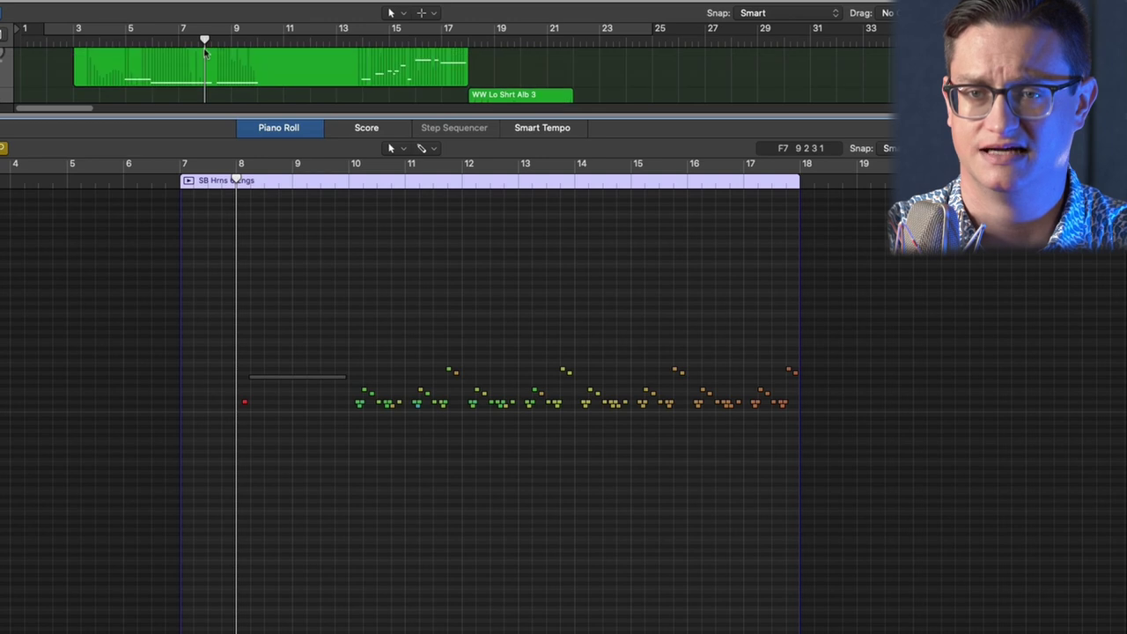
left_click(112, 92)
key("e")
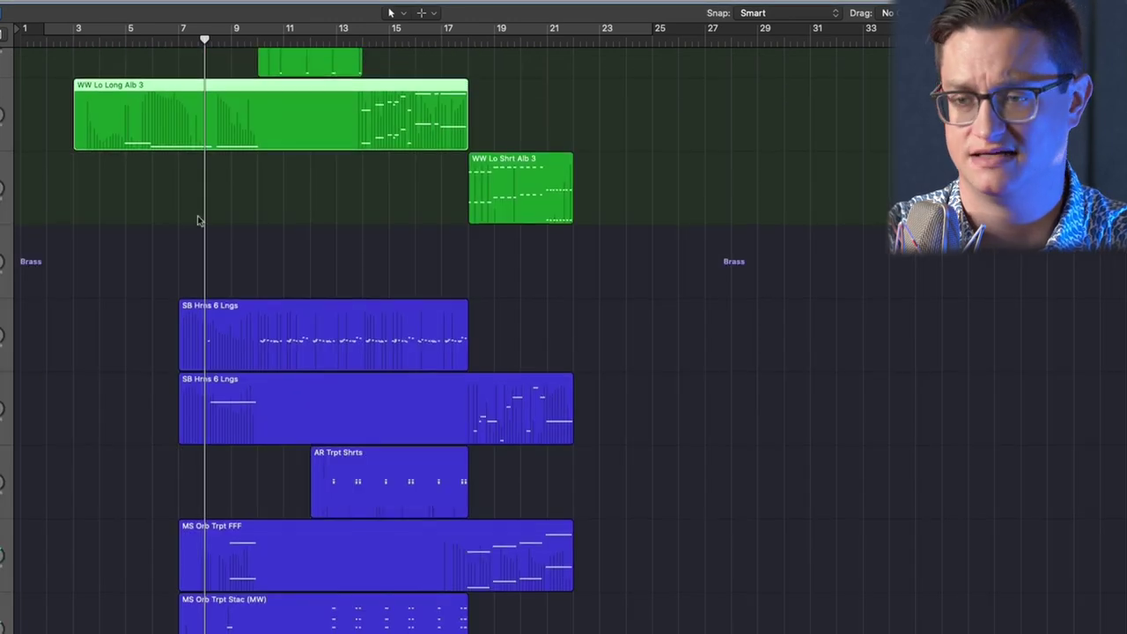
left_click(203, 411)
key("e")
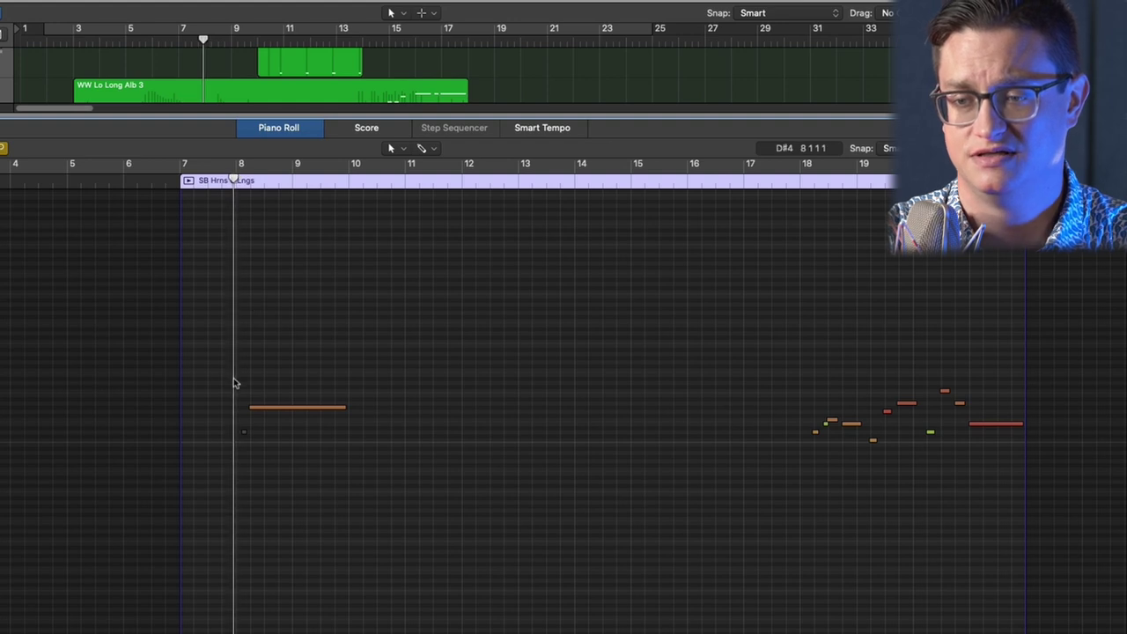
Open both SB Hrns 6 Lngs regions together in the Piano Roll and play them soloed from about bar 8 to bar 21
scroll(236, 360, "down", 3)
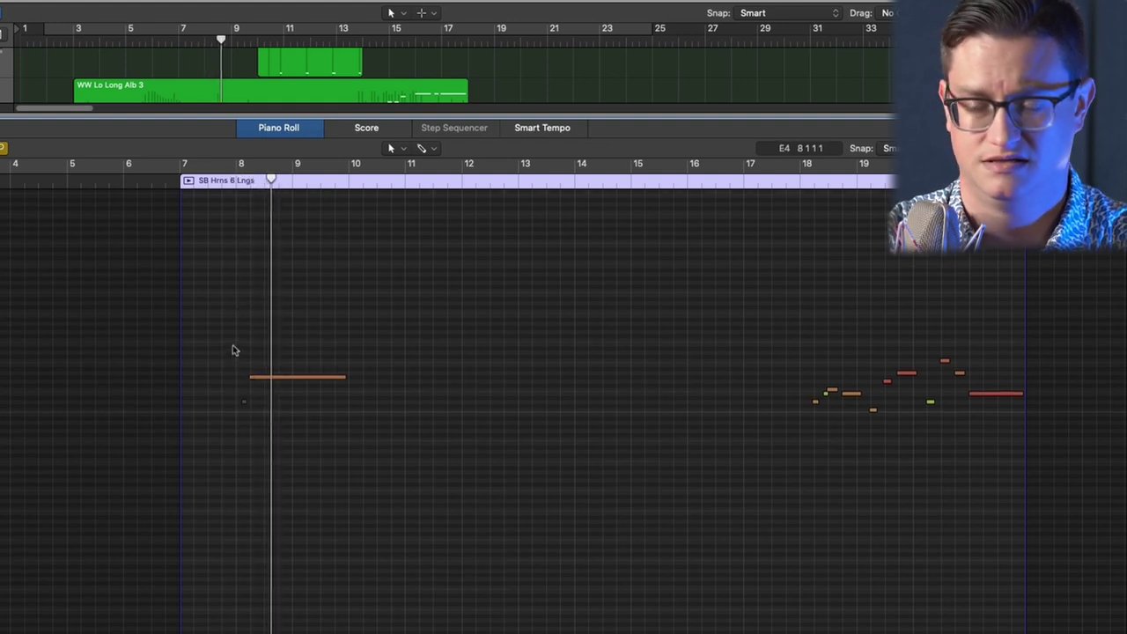
key("e")
left_click(285, 417, "shift")
key("e")
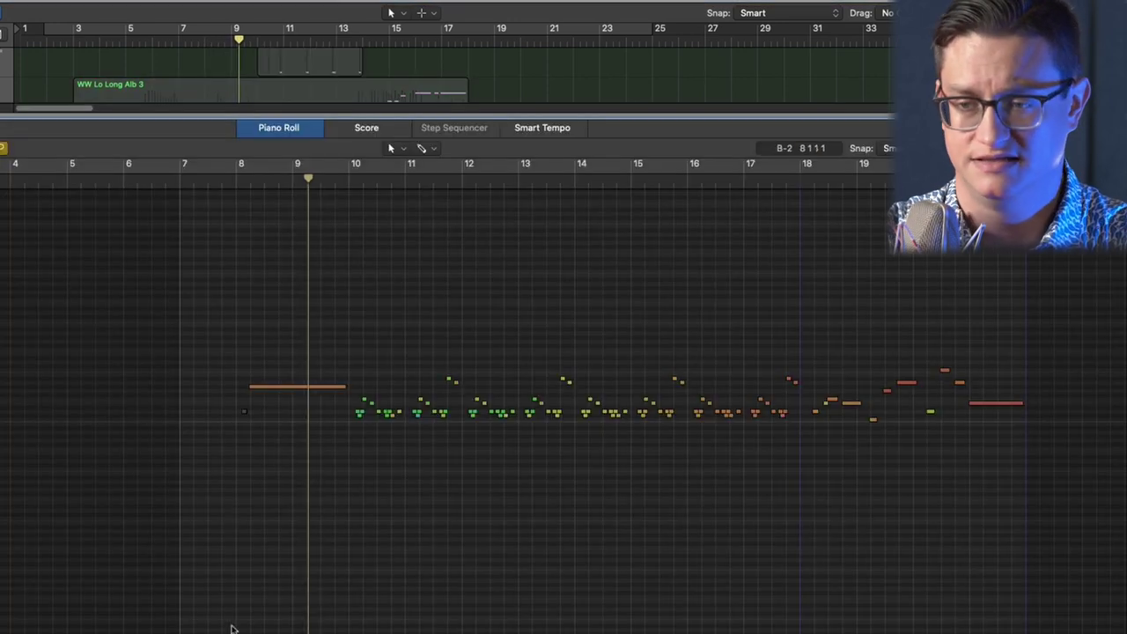
left_click(224, 182)
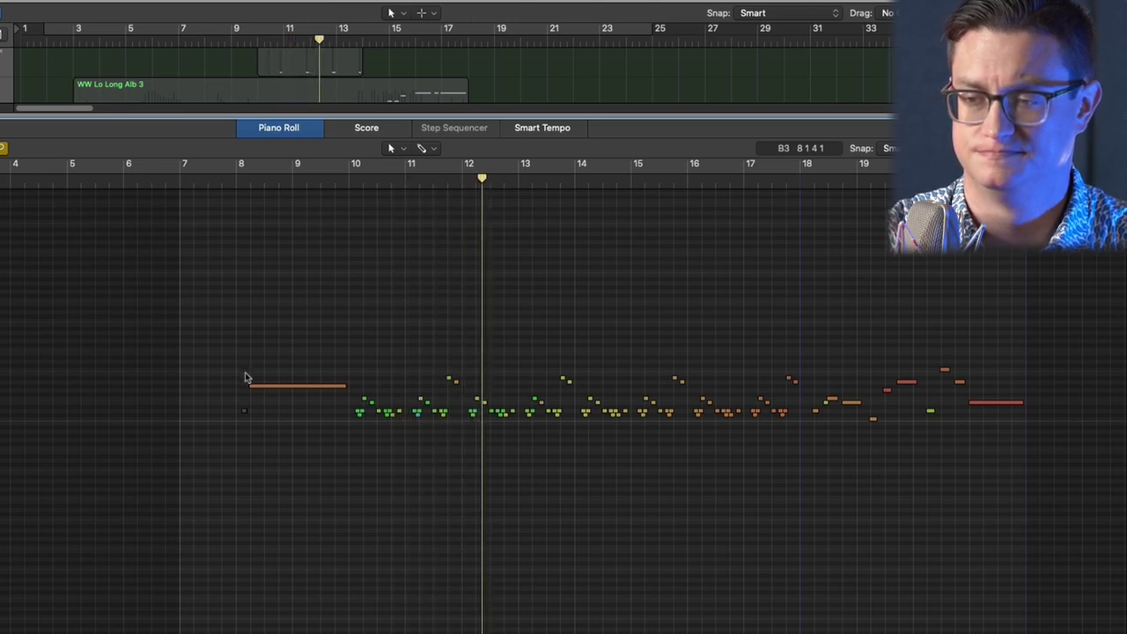
scroll(246, 377, "right", 5)
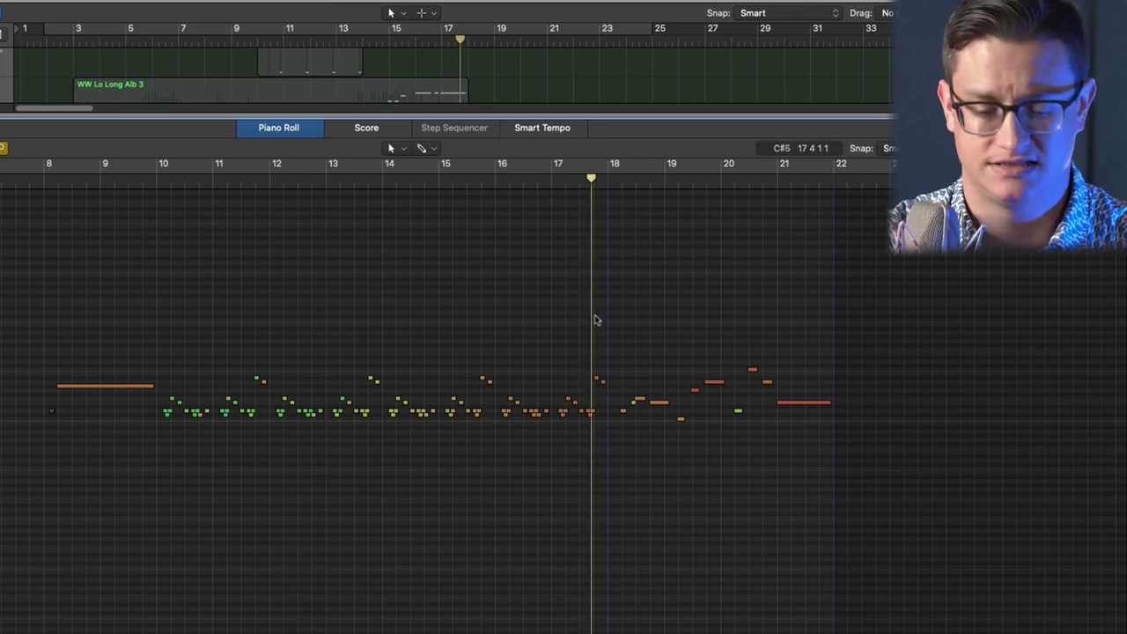
key("p")
key("p")
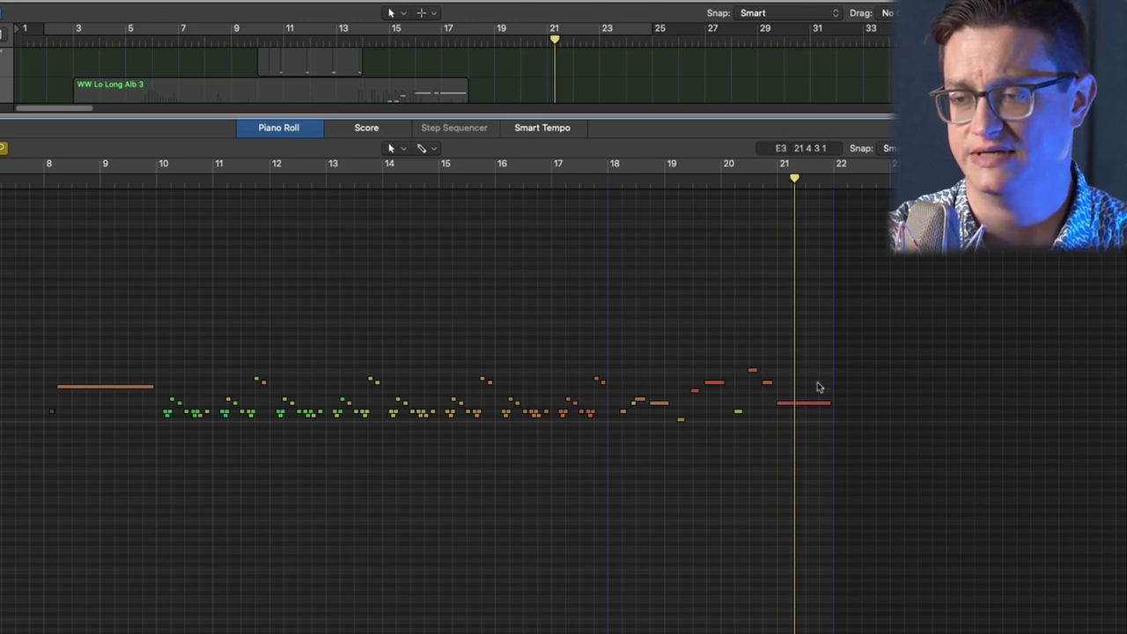
Turn solo off, play the full arrangement from about bar 18 and close the Piano Roll
left_click(628, 399)
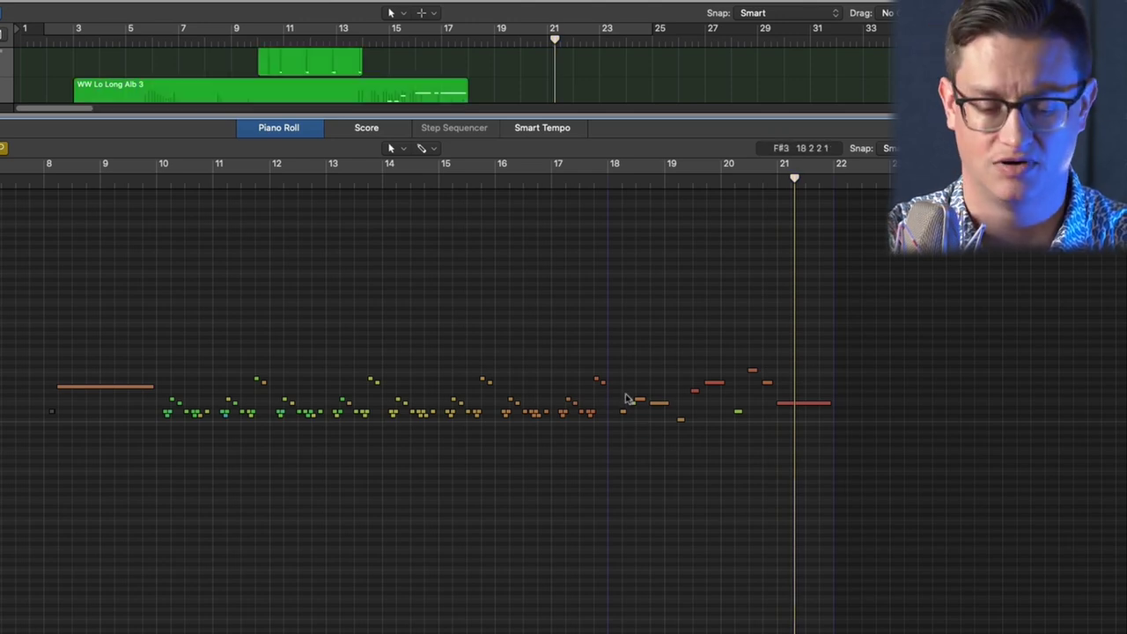
left_click(602, 194)
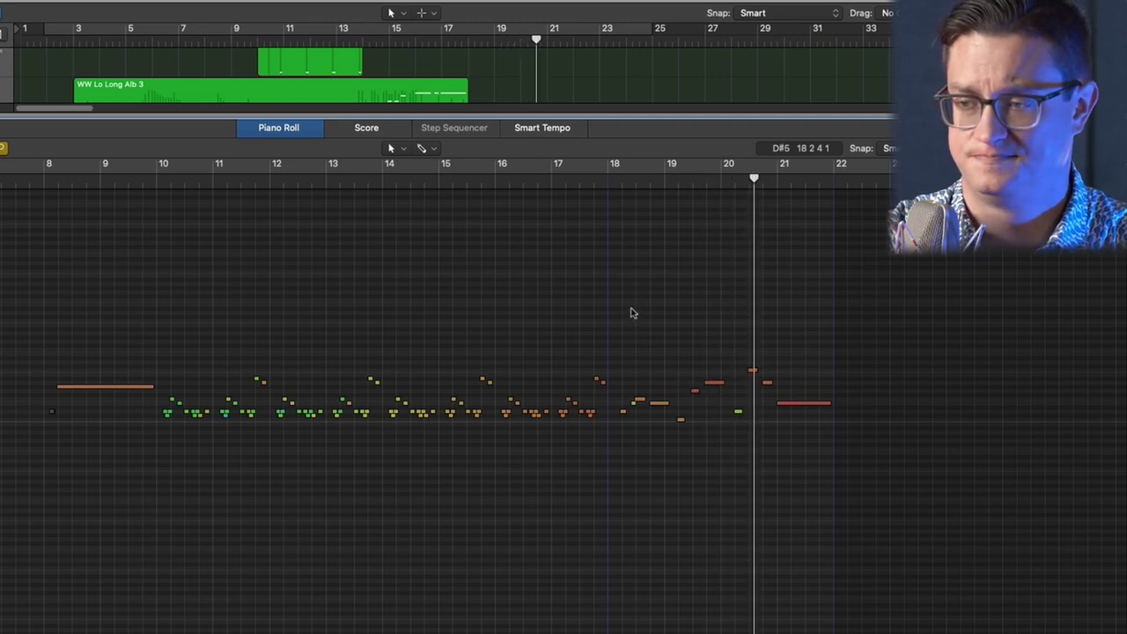
key("e")
Examine the brass layers, highlighting AR LB Shrt, MS Orb Trpt FFF and both SB Hrns 6 Lngs regions in turn
scroll(479, 343, "down", 5)
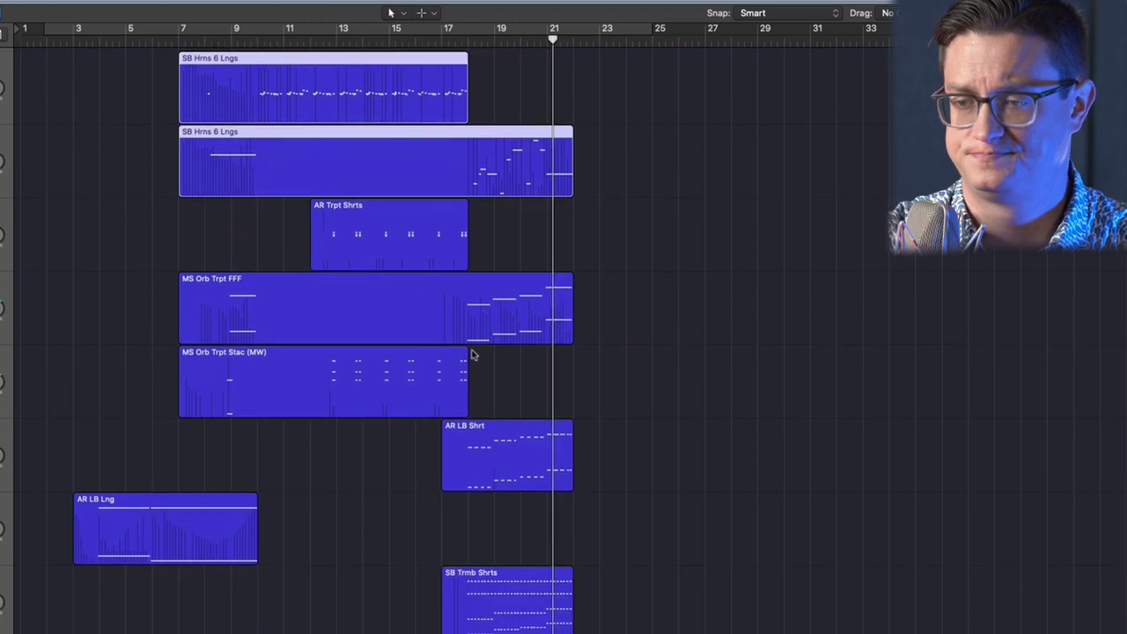
scroll(471, 354, "down", 2)
left_click_drag(393, 443, 498, 402)
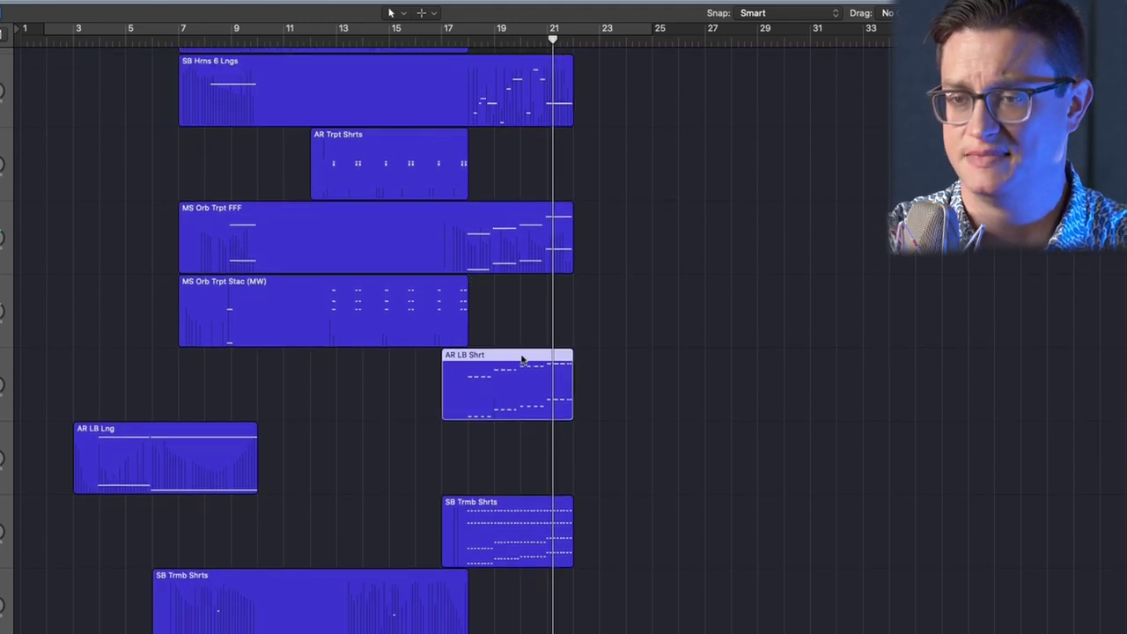
left_click_drag(693, 196, 515, 243)
key("ctrl+s")
key("ctrl+s")
scroll(174, 251, "up", 5)
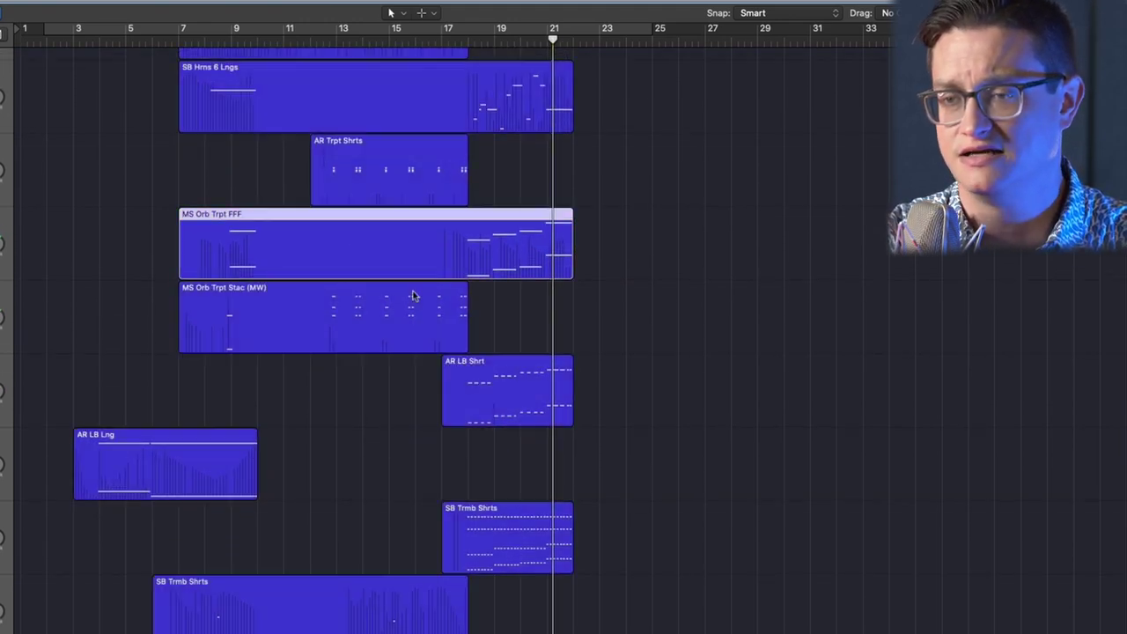
left_click_drag(138, 176, 486, 279)
left_click_drag(133, 147, 493, 291)
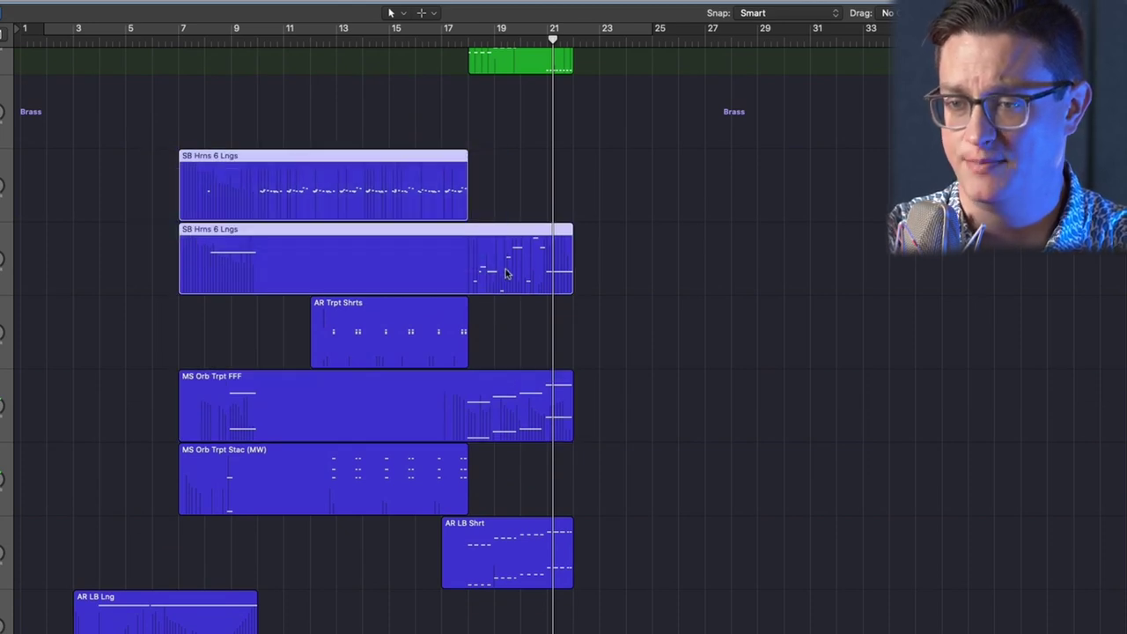
Select the AR Trpt Shrts, MS Orb Trpt FFF and MS Orb Trpt Stac (MW) regions and solo them during playback
scroll(235, 278, "down", 3)
left_click_drag(191, 267, 539, 333)
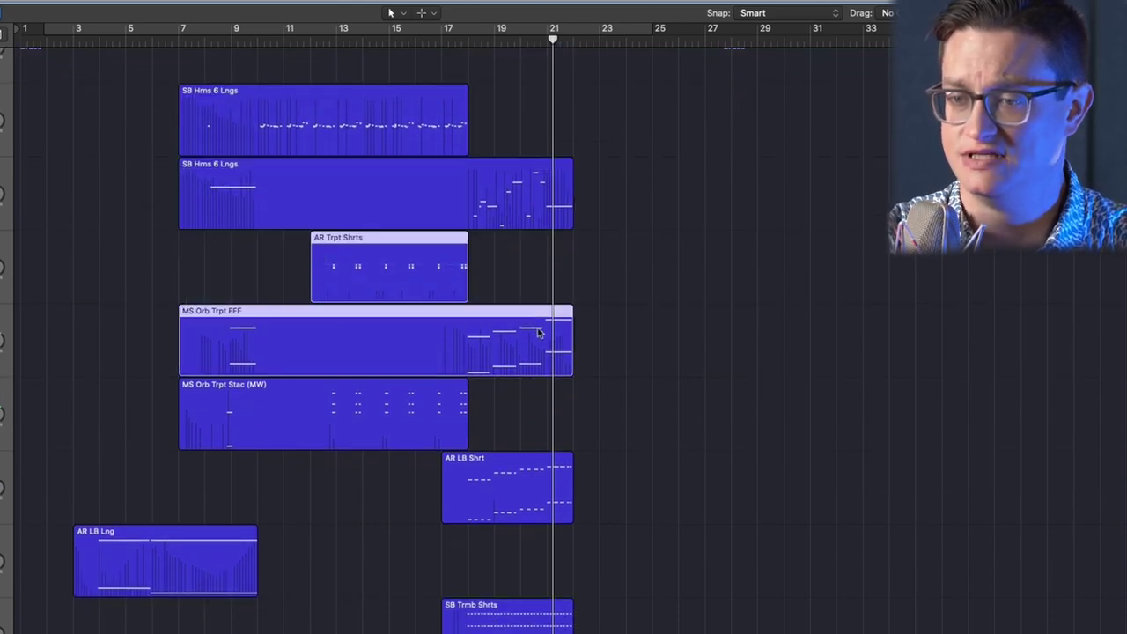
key("space")
left_click_drag(109, 325, 380, 438)
left_click(397, 280, "shift")
key("ctrl+s")
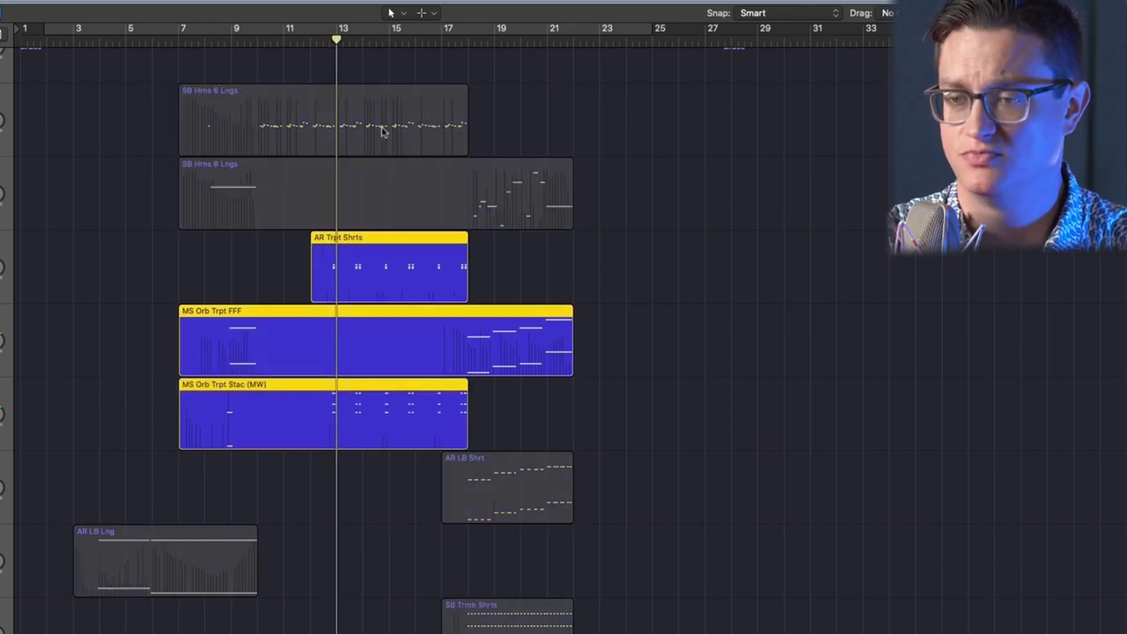
Play the soloed trumpets from about bars 12 and 17, turn solo off and replay the last passage with the full arrangement
left_click(325, 40)
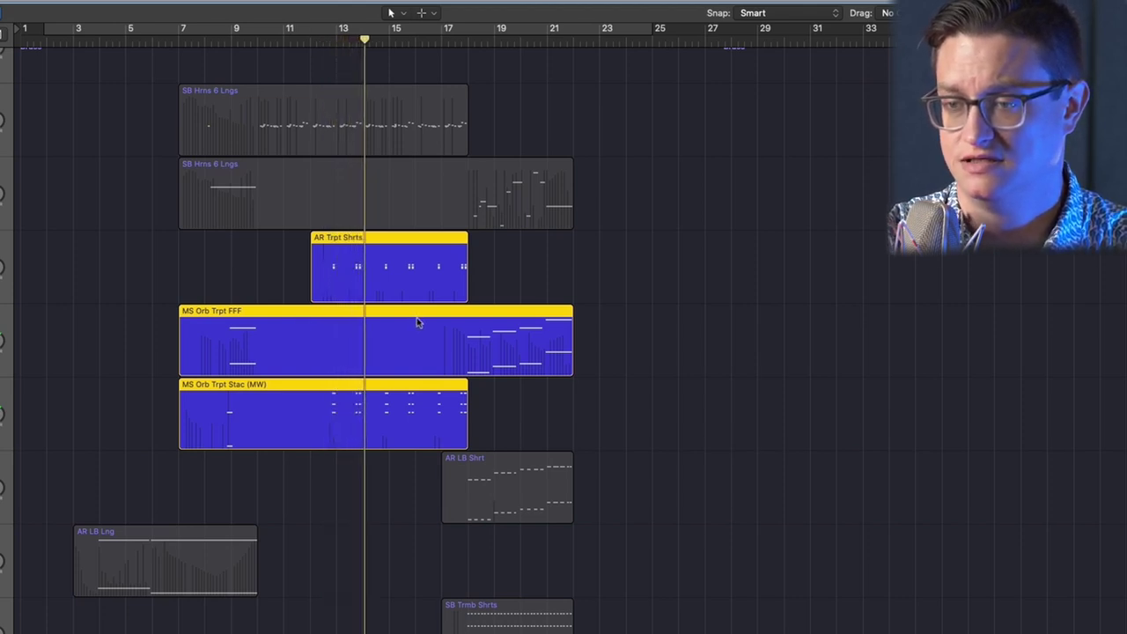
left_click(454, 37)
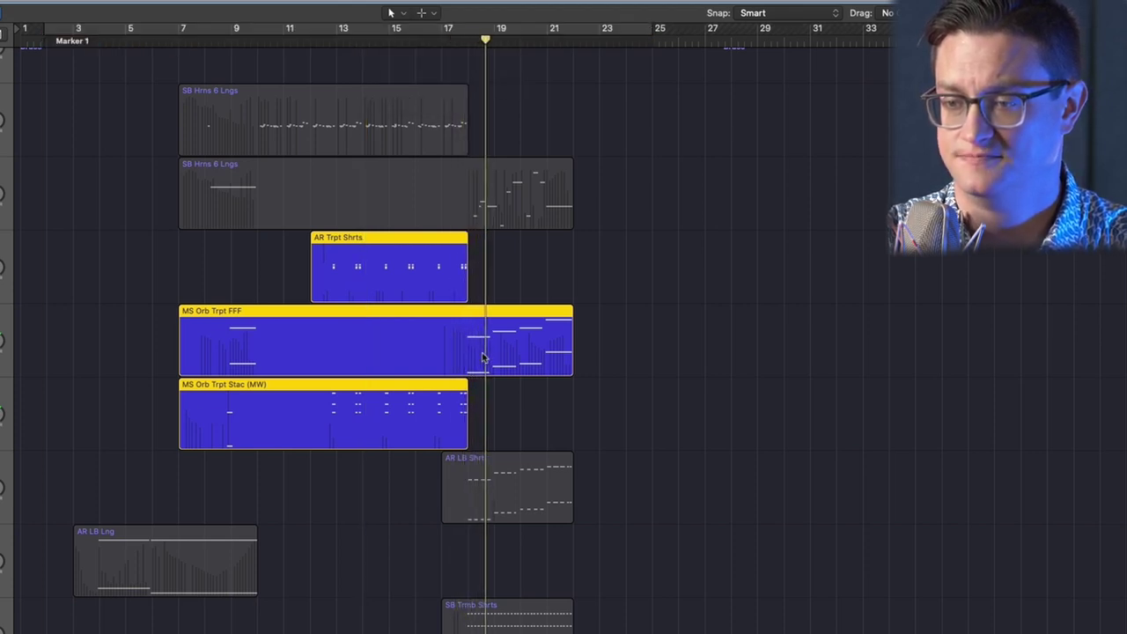
scroll(481, 357, "down", 3)
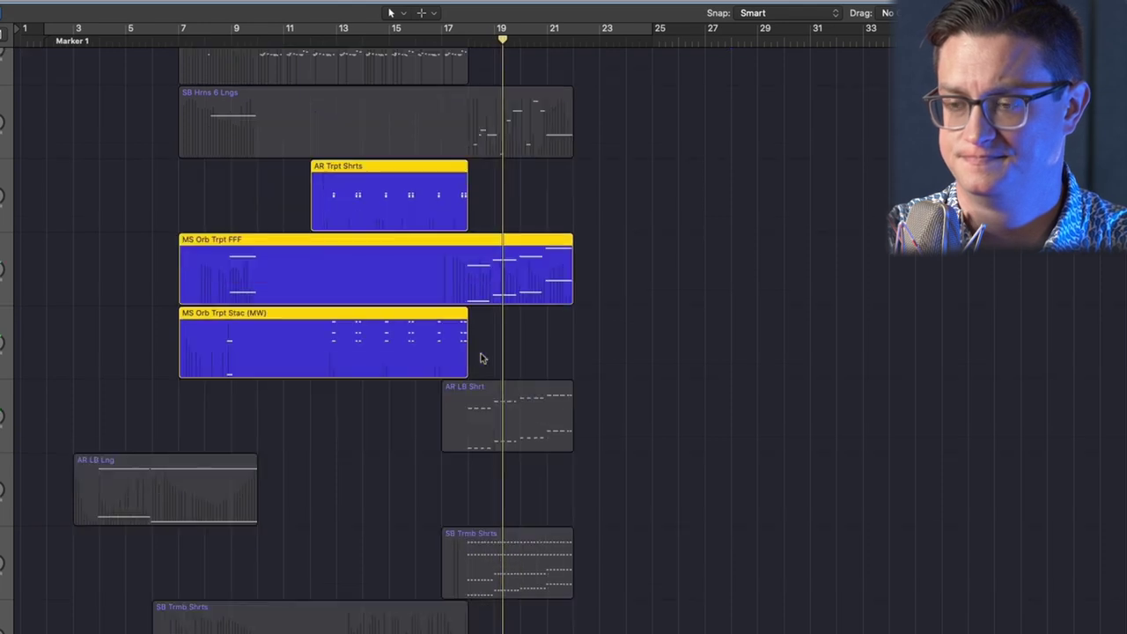
key("super+a")
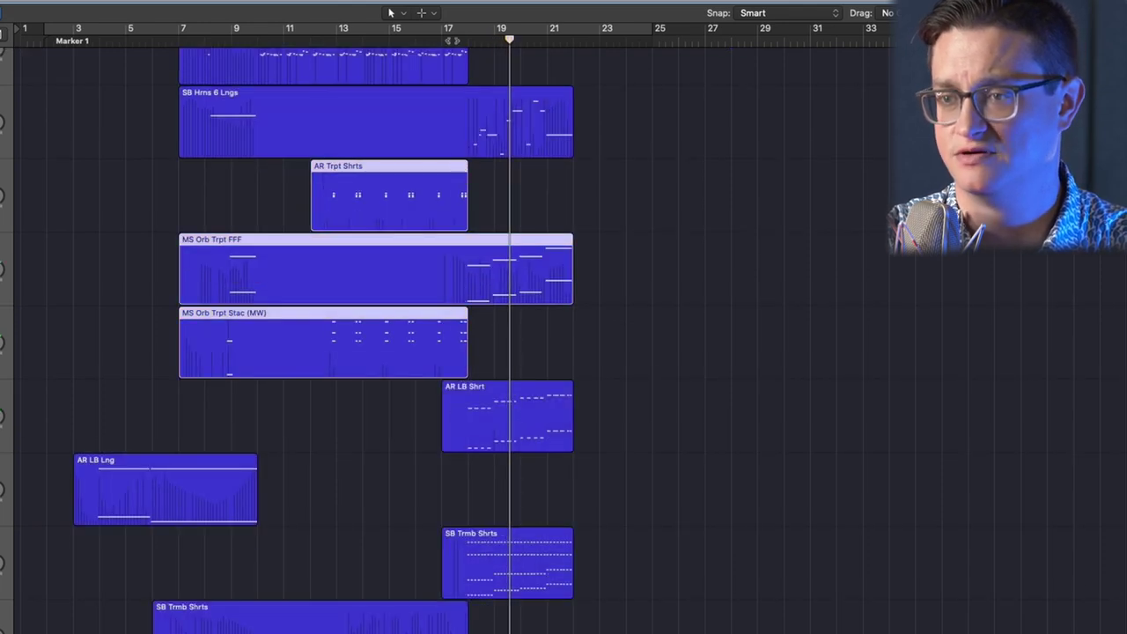
key("space")
key("space")
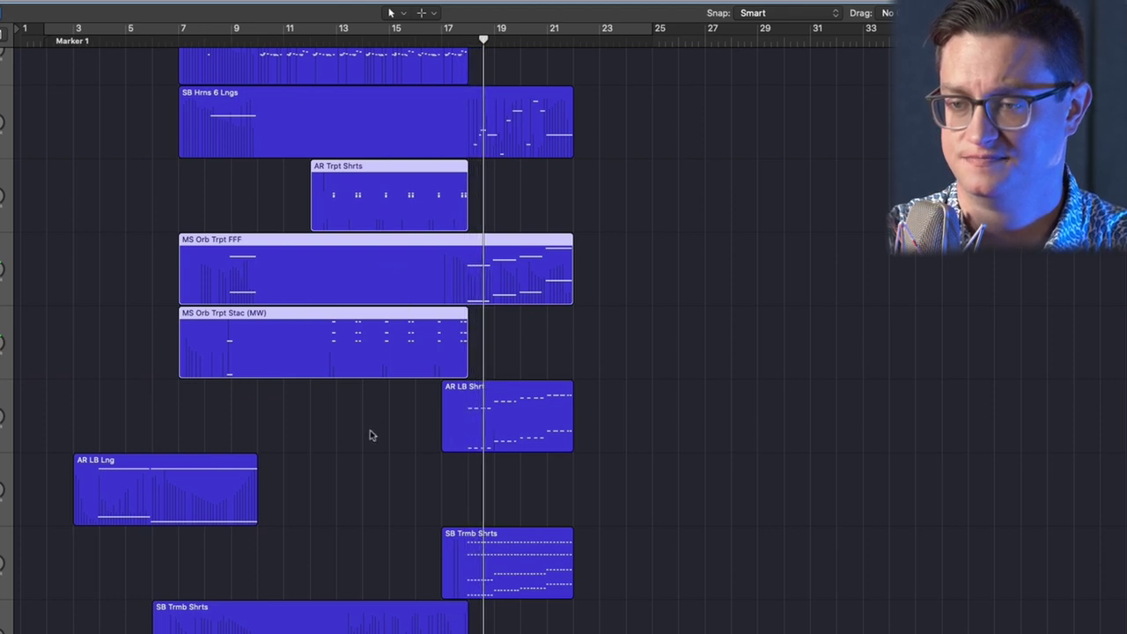
Select the AR LB Shrt and AR LB Lng regions to point out the low-brass layers below the trumpets
scroll(370, 435, "down", 4)
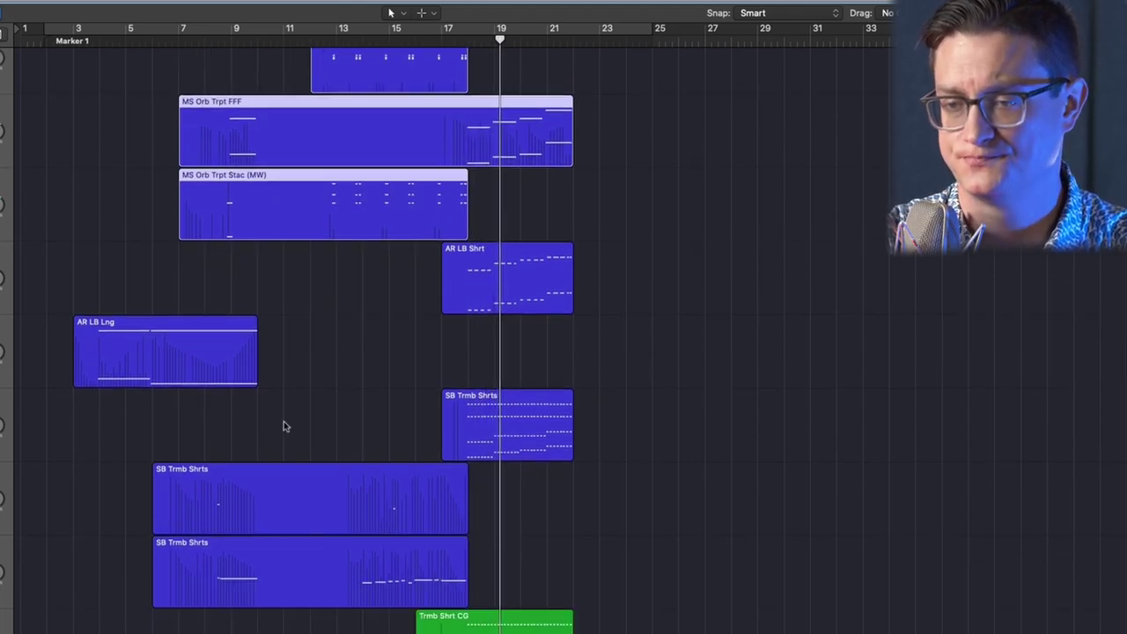
left_click_drag(167, 254, 451, 352)
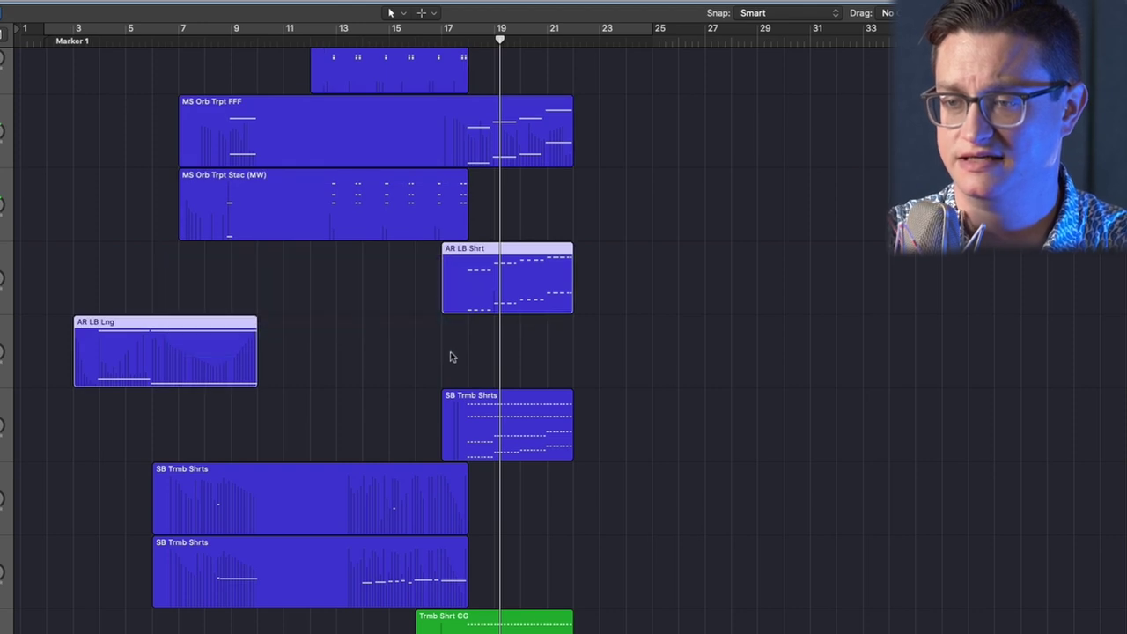
scroll(422, 344, "down", 3)
scroll(495, 308, "up", 3)
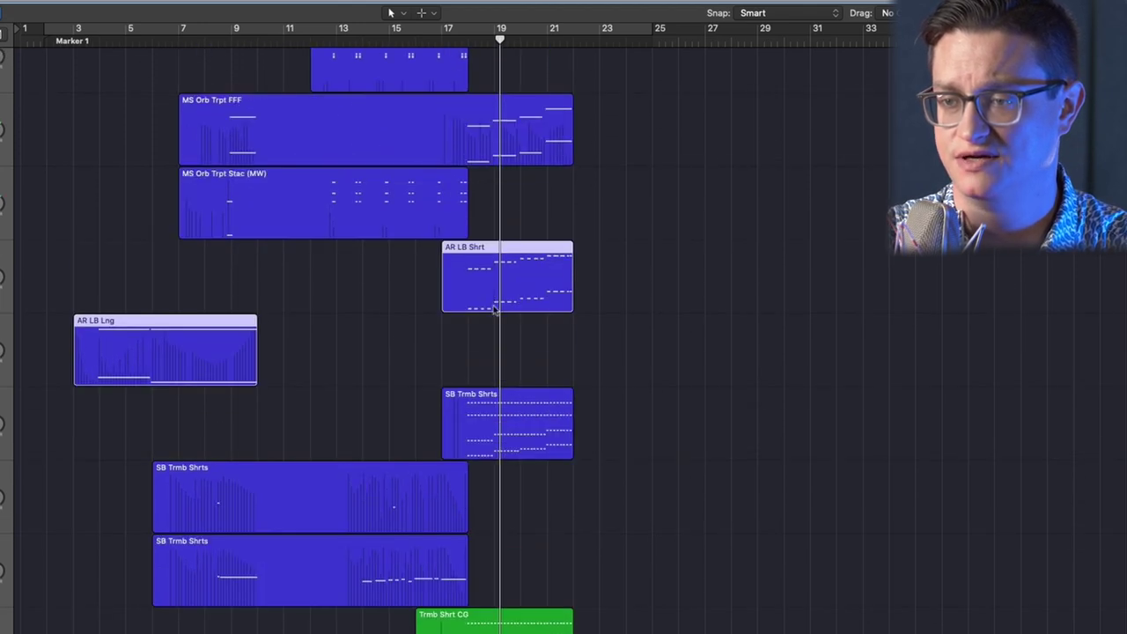
left_click_drag(91, 267, 631, 365)
left_click_drag(639, 280, 176, 363)
Review the trombone and cimbasso regions and select the SB LB 6 Lngs region that starts at bar 13
scroll(273, 418, "down", 3)
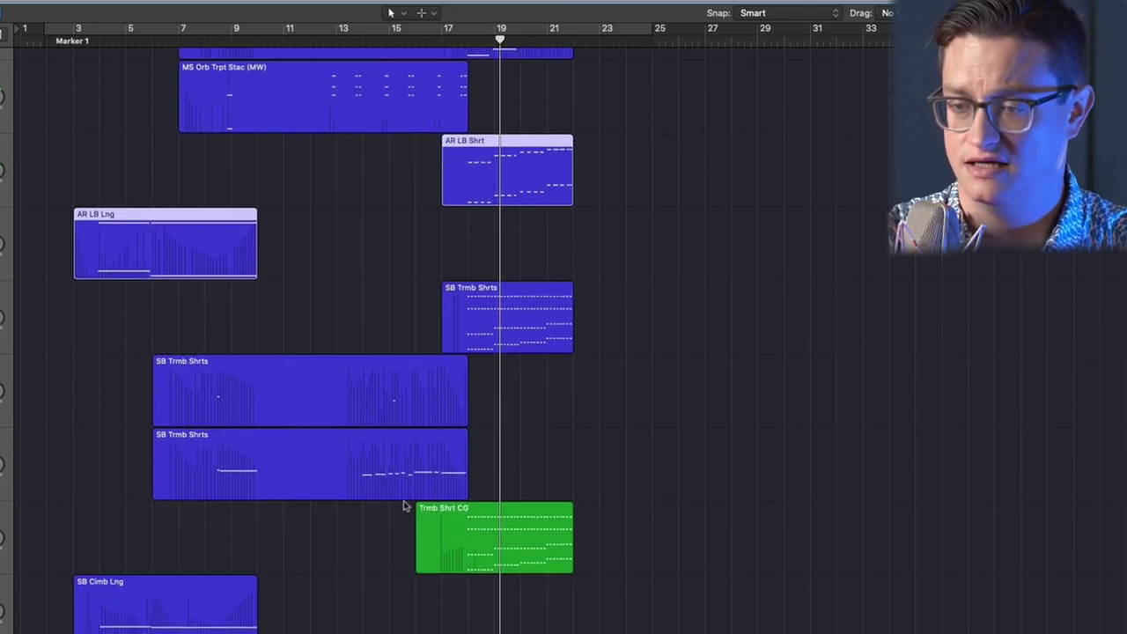
scroll(381, 535, "down", 2)
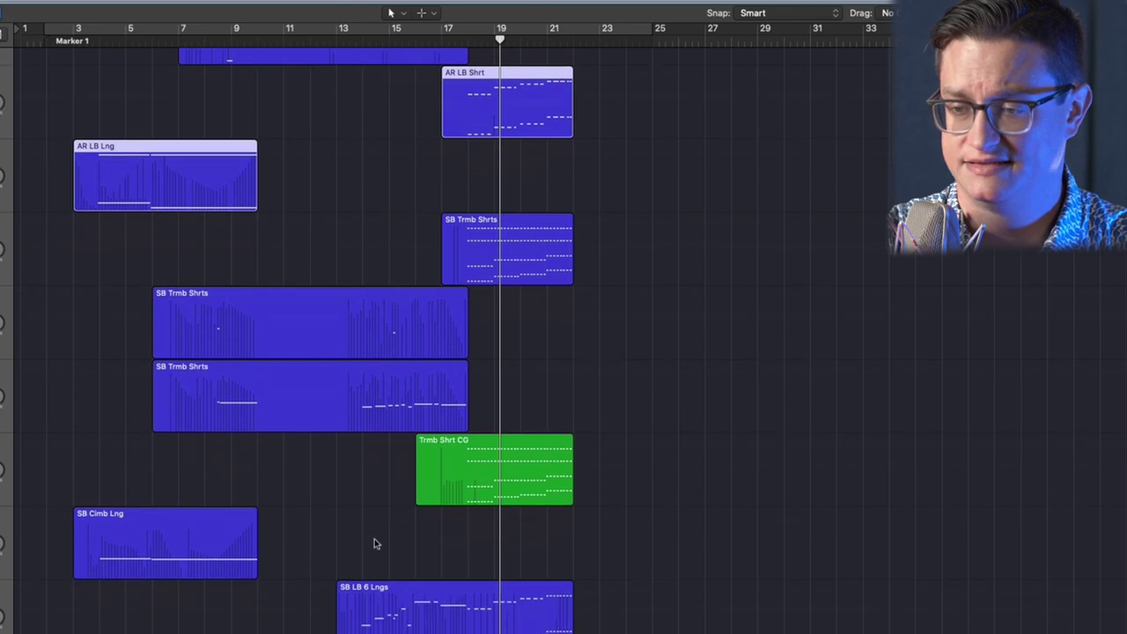
left_click(438, 601)
scroll(438, 601, "down", 3)
scroll(434, 601, "down", 1)
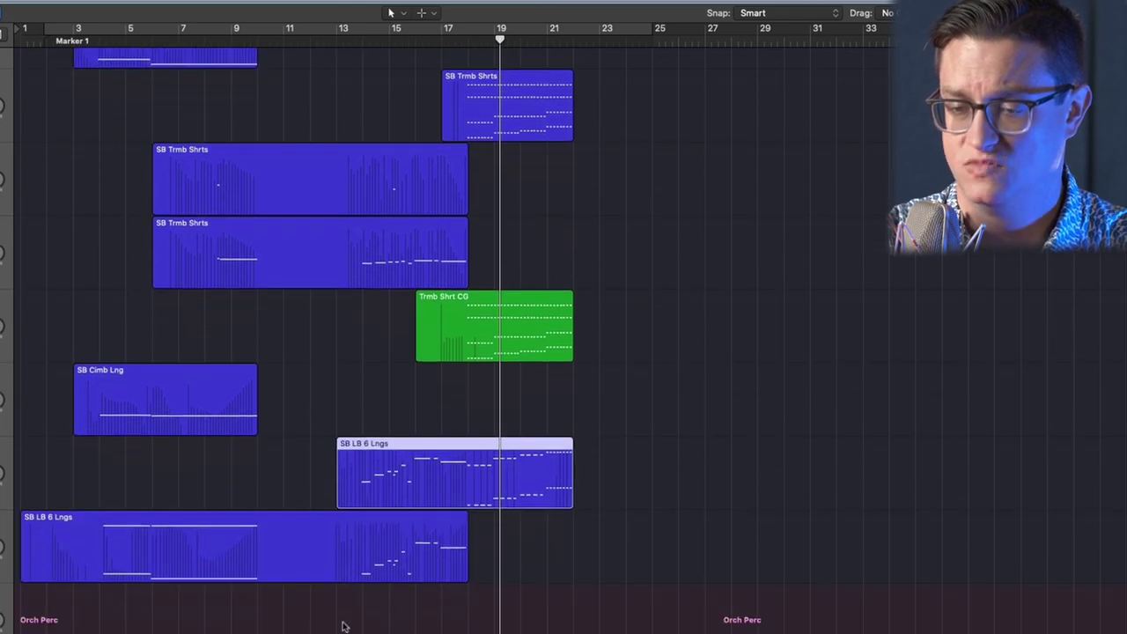
Select the SB Trmb Shrts region starting at bar 17 and solo it
scroll(400, 534, "up", 3)
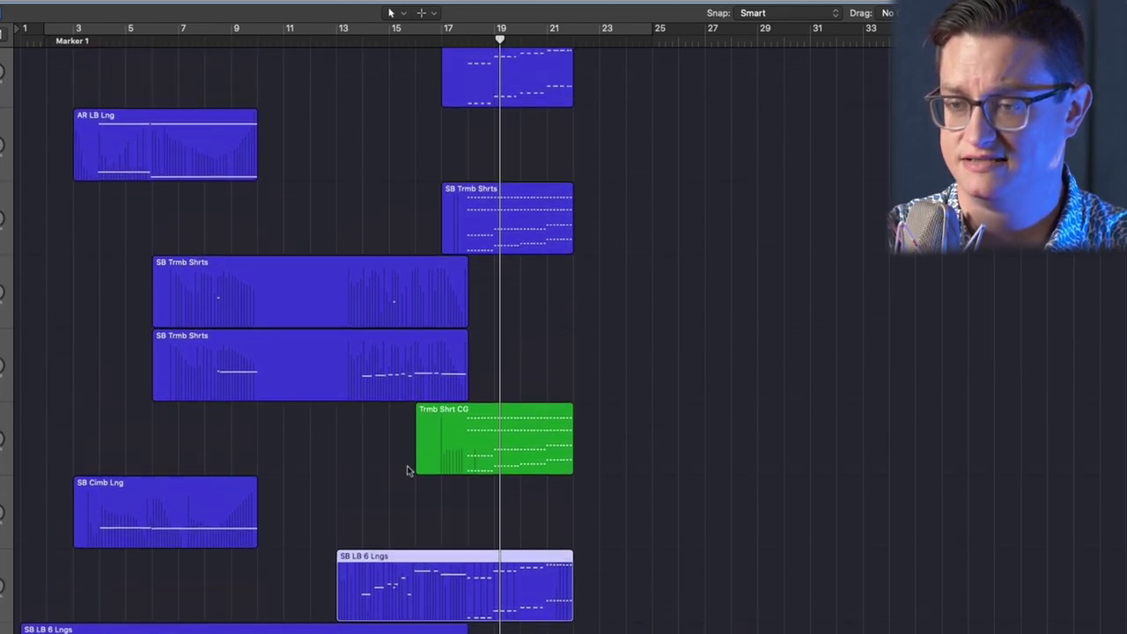
left_click(506, 220)
key("ctrl+s")
scroll(443, 207, "up", 2)
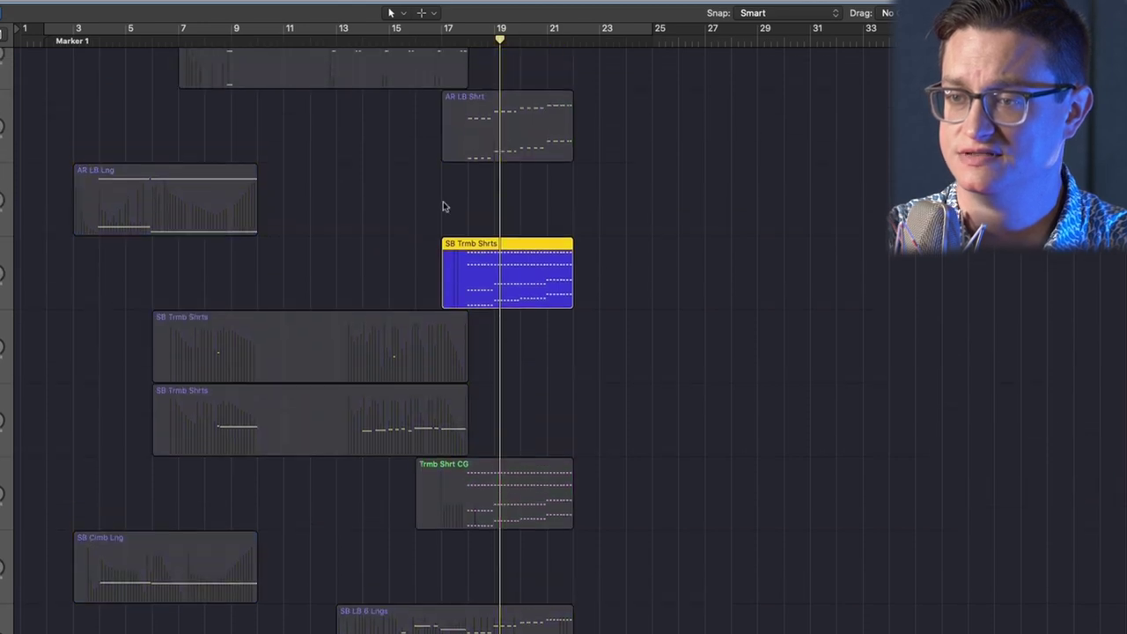
Add the AR LB Shrt, AR LB Lng, remaining trombone, SB Cimb Lng and both SB LB 6 Lngs regions to the soloed selection
left_click_drag(368, 190, 514, 152)
left_click(176, 222, "shift")
left_click_drag(90, 333, 412, 499, "shift")
left_click(481, 497, "shift")
scroll(486, 361, "down", 3)
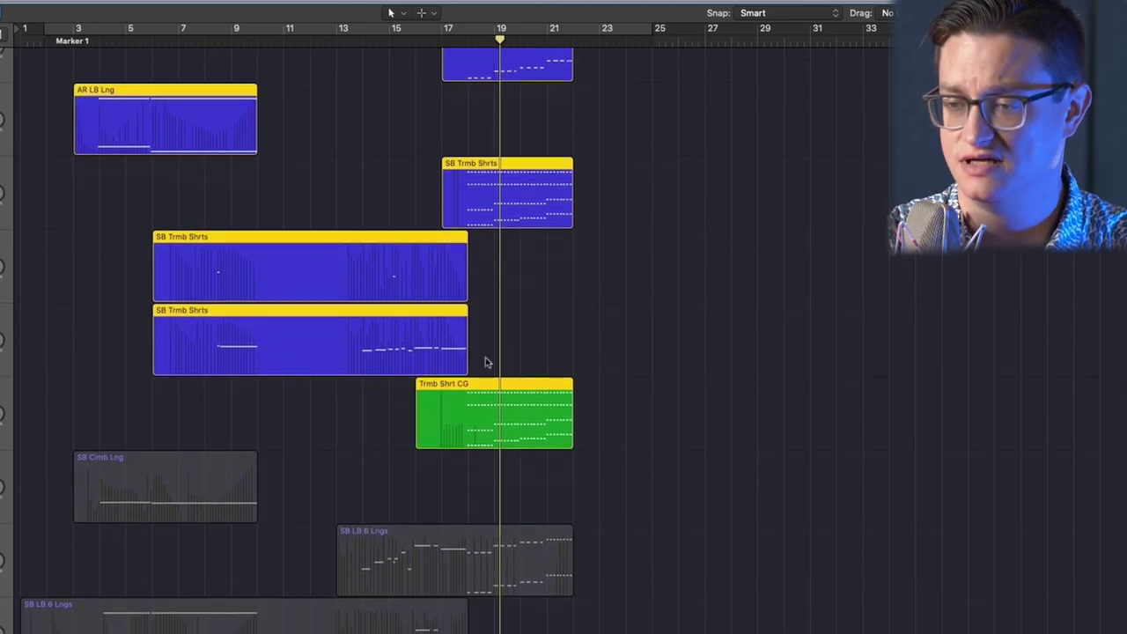
scroll(378, 432, "down", 2)
left_click_drag(425, 393, 171, 553, "shift")
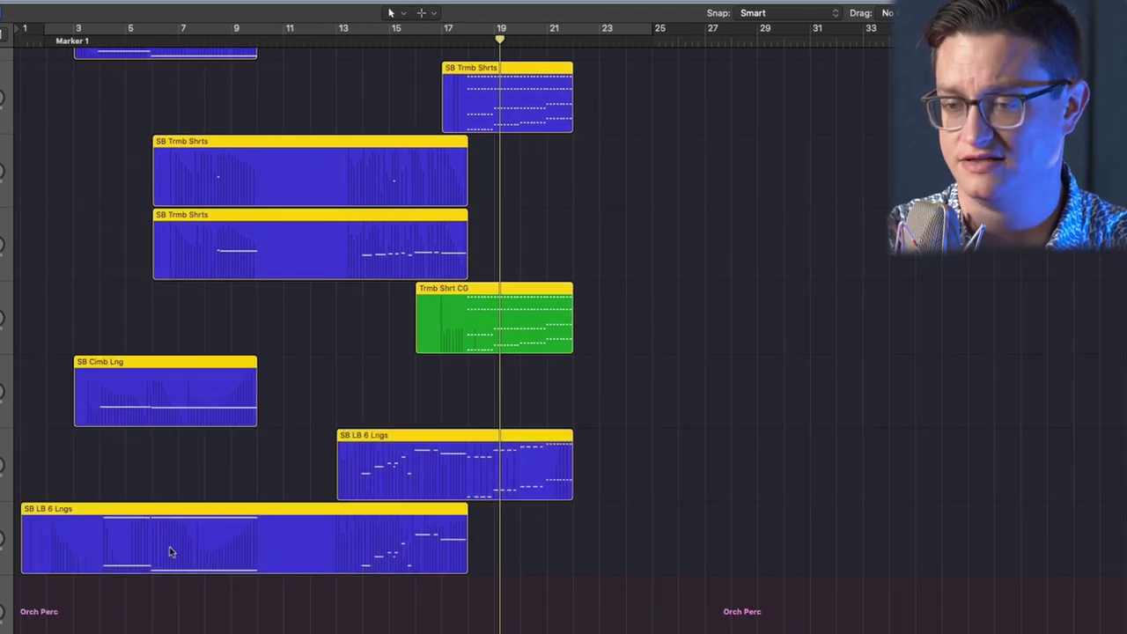
Play the soloed low brass from about bar 13 to bar 21 while following the trombone, cimbasso and low-brass regions
left_click(345, 60)
key("space")
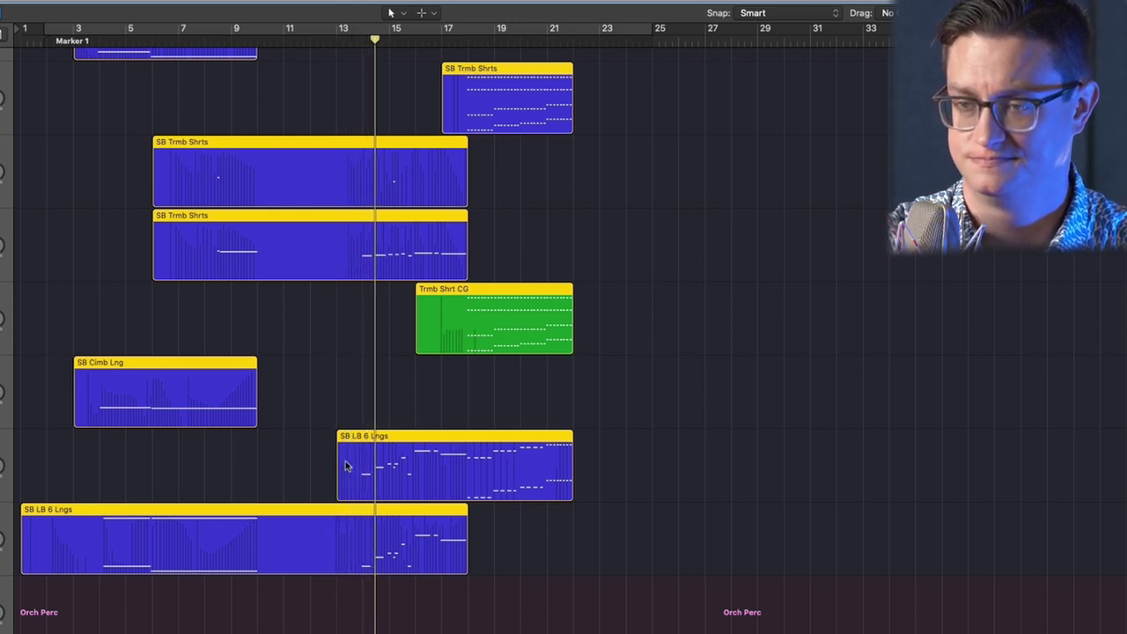
scroll(345, 463, "up", 3)
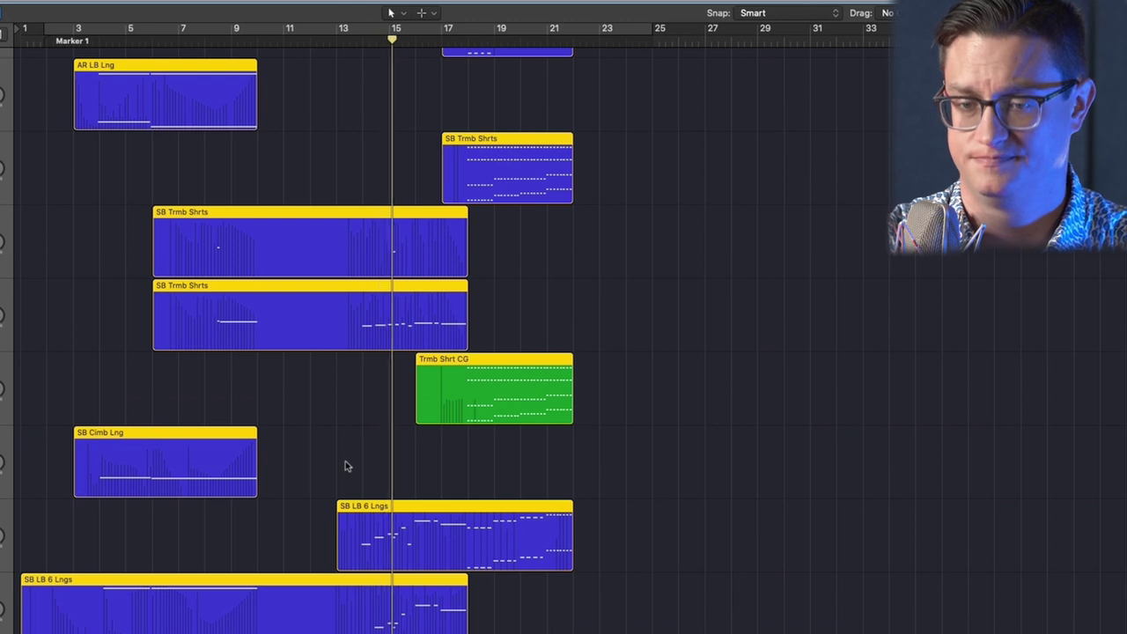
scroll(339, 467, "down", 5)
scroll(333, 476, "down", 3)
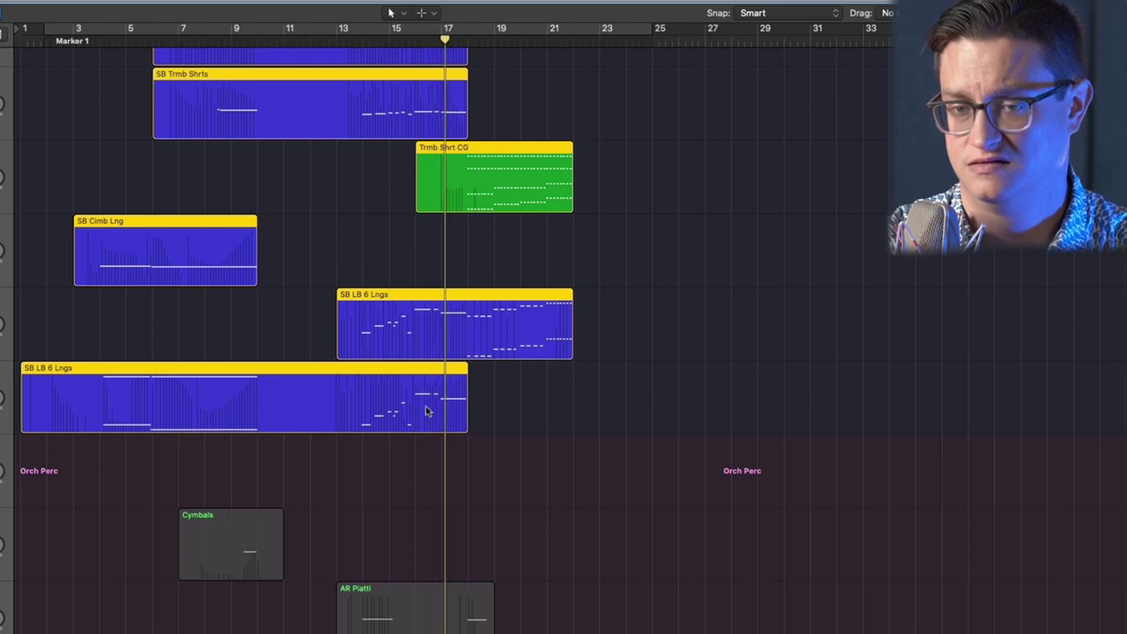
scroll(427, 411, "up", 2)
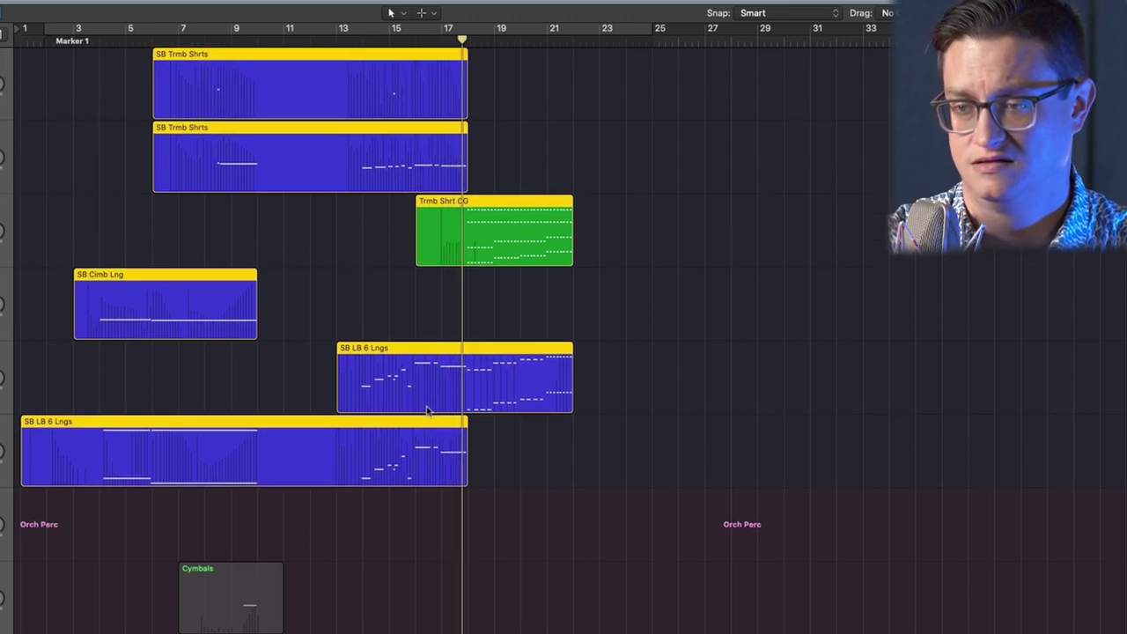
scroll(426, 410, "up", 3)
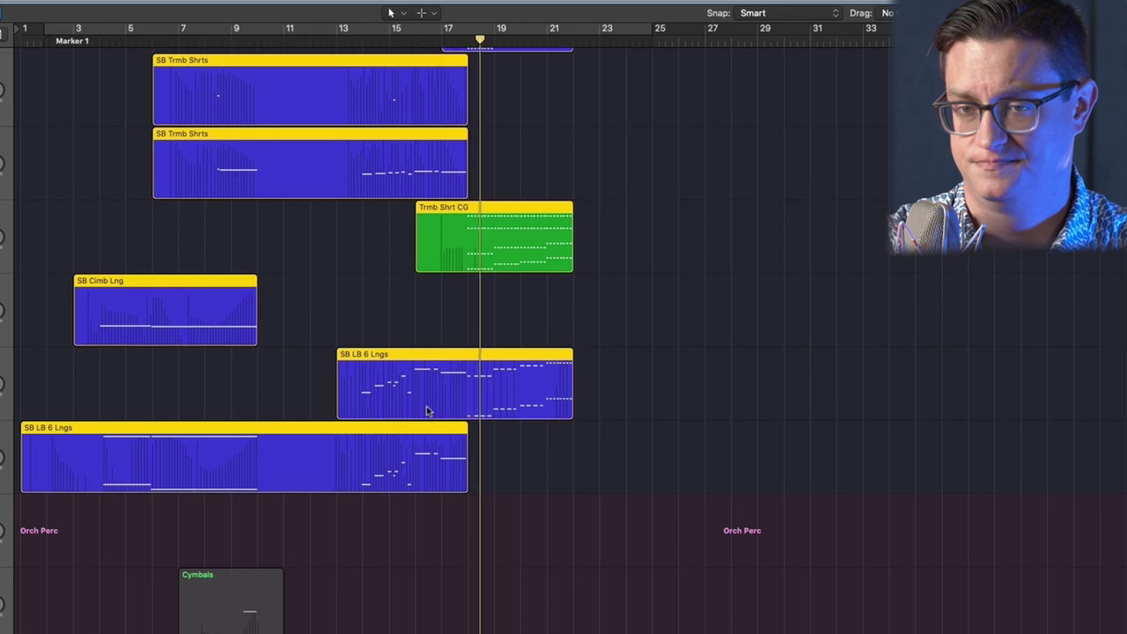
scroll(428, 411, "up", 2)
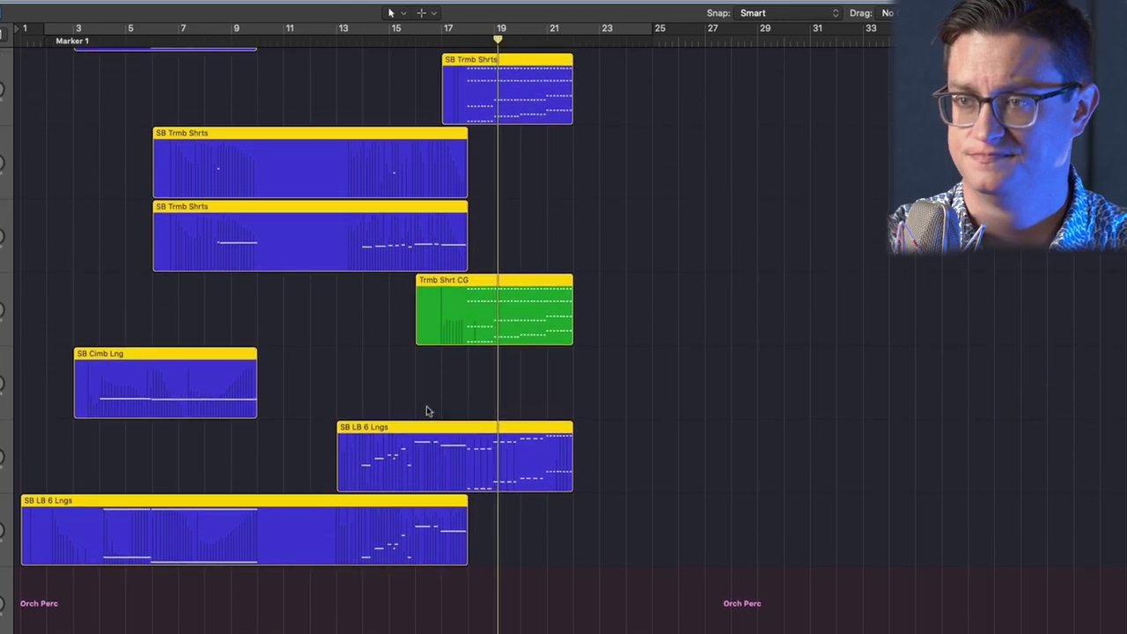
scroll(427, 412, "up", 2)
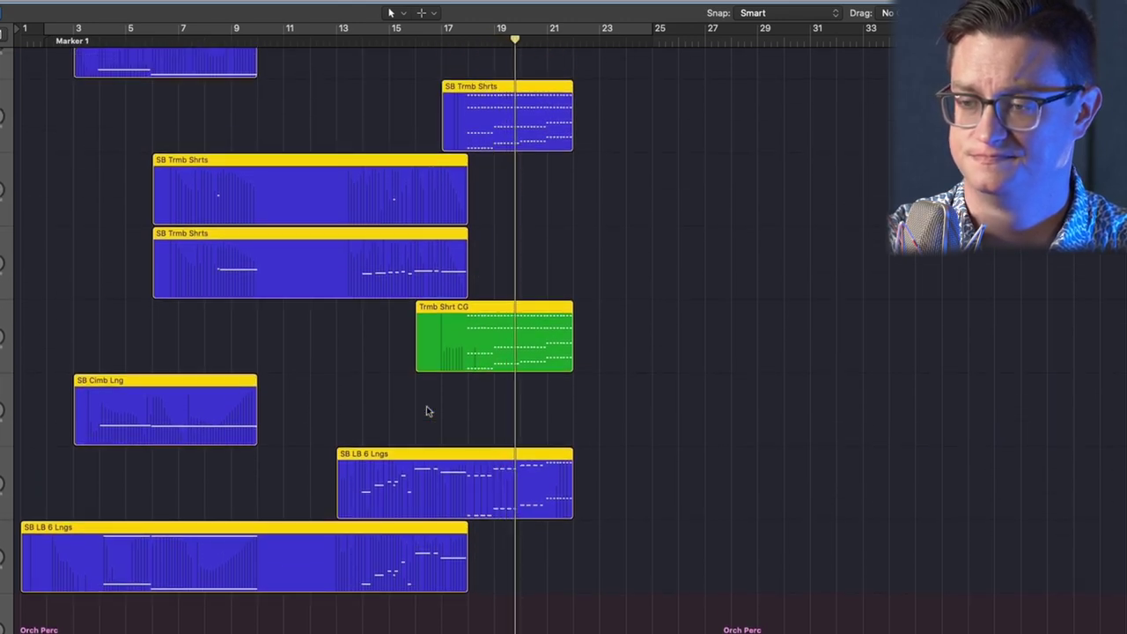
scroll(426, 411, "up", 1)
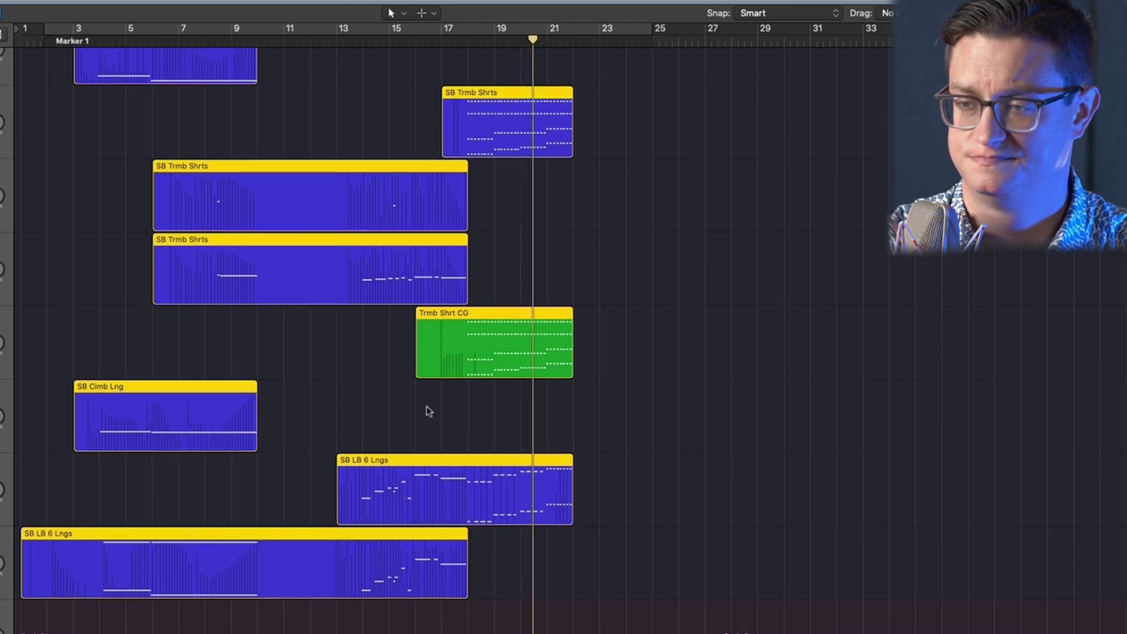
scroll(427, 411, "down", 10)
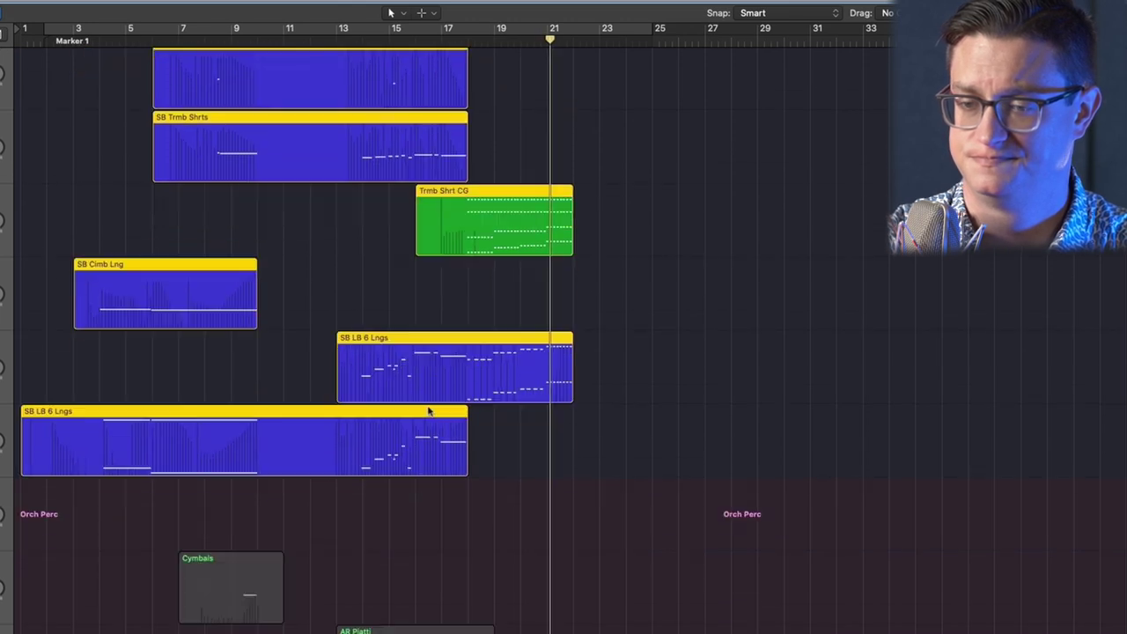
scroll(427, 411, "down", 2)
scroll(427, 412, "up", 10)
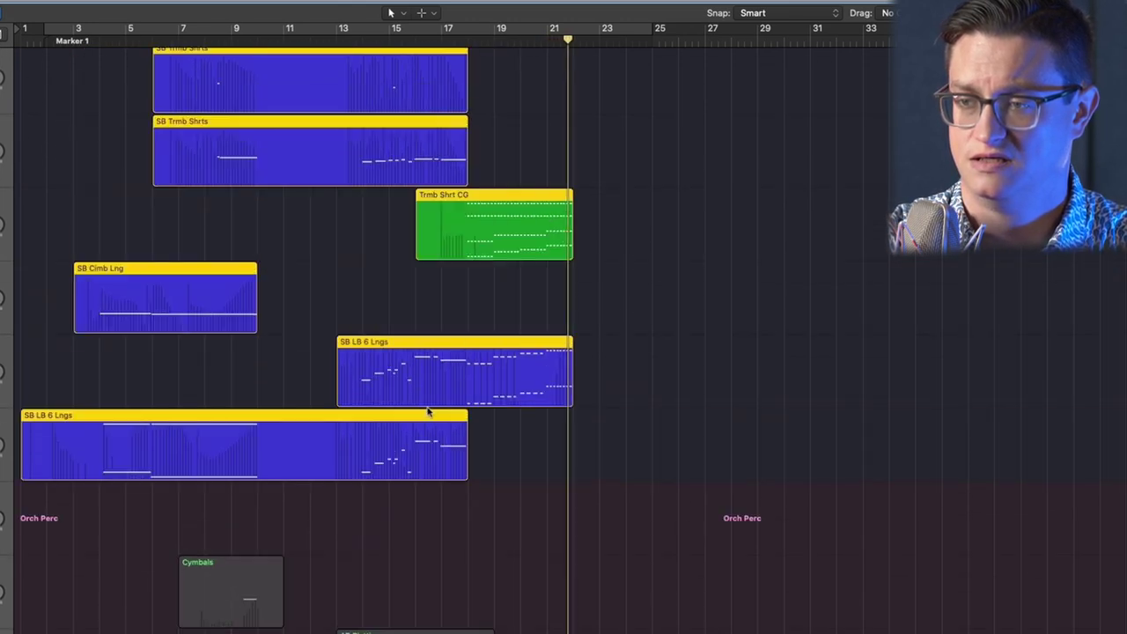
View the notes of the selected low-brass regions around bar 14 in the Piano Roll and close the editor
double_click(429, 411)
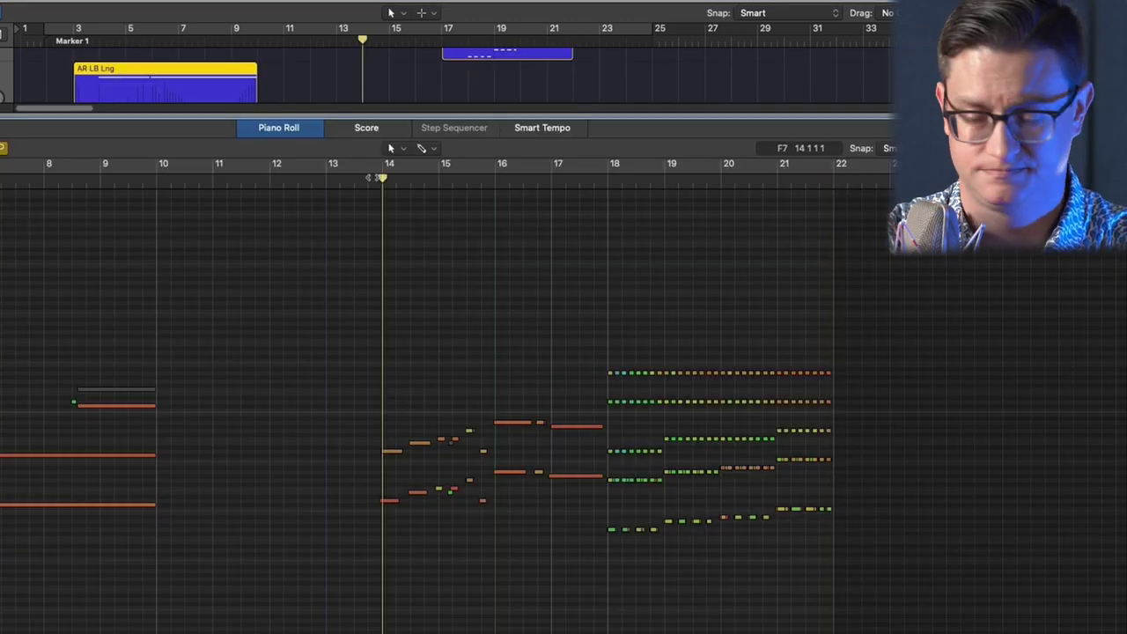
key("e")
Examine the Orch Perc regions from Cymbals to AR Snares and the first string regions below them
scroll(422, 266, "down", 11)
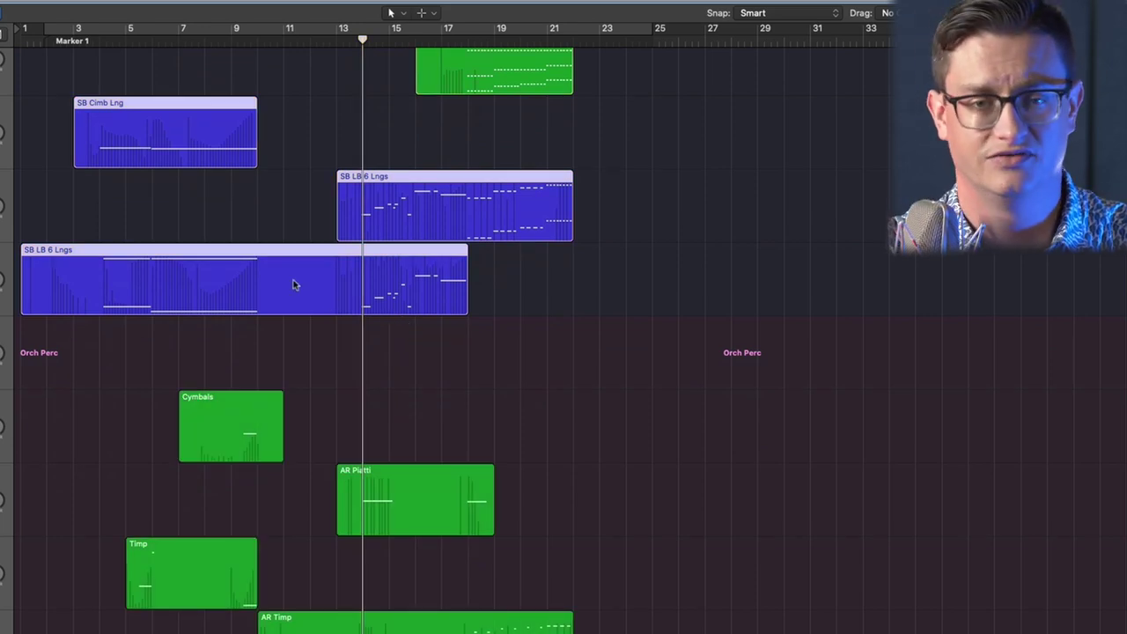
scroll(294, 278, "down", 11)
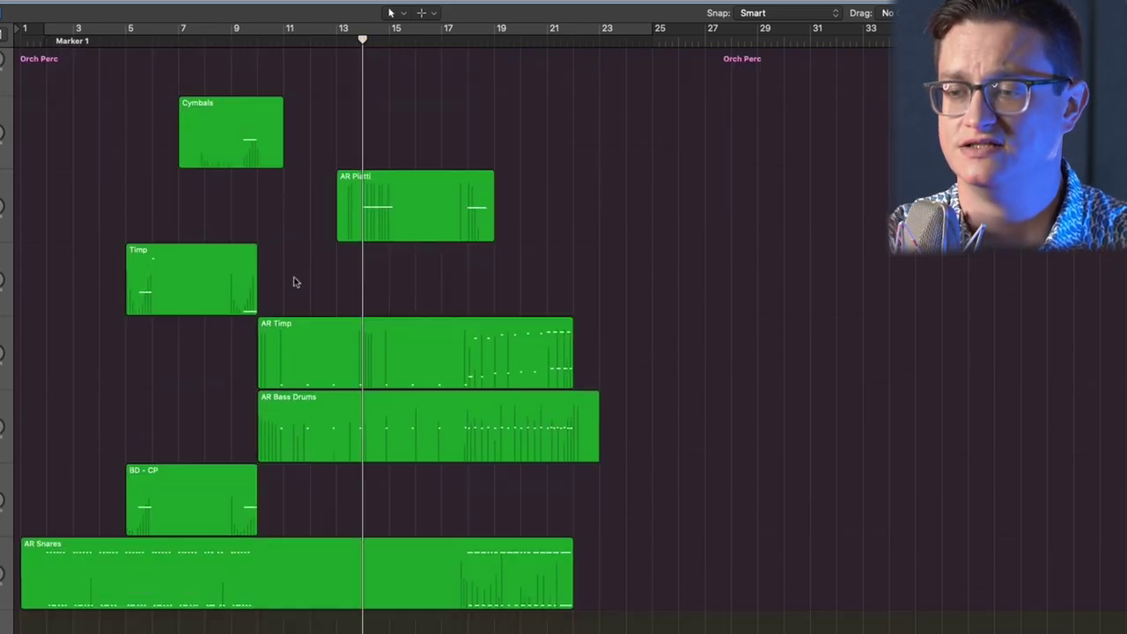
scroll(295, 278, "down", 6)
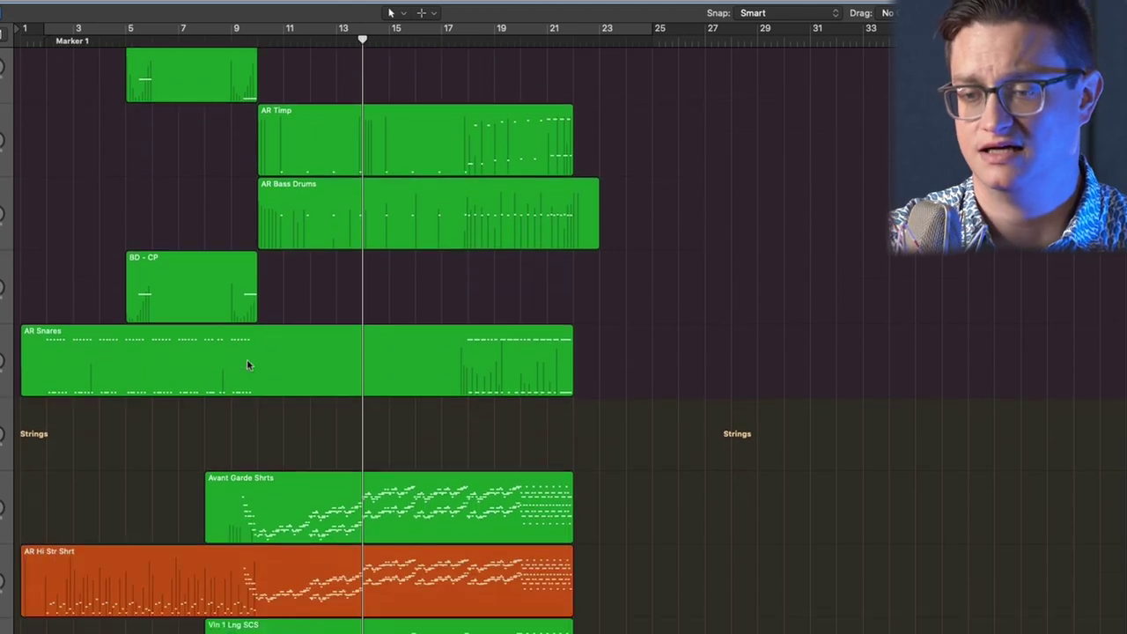
scroll(149, 452, "down", 5)
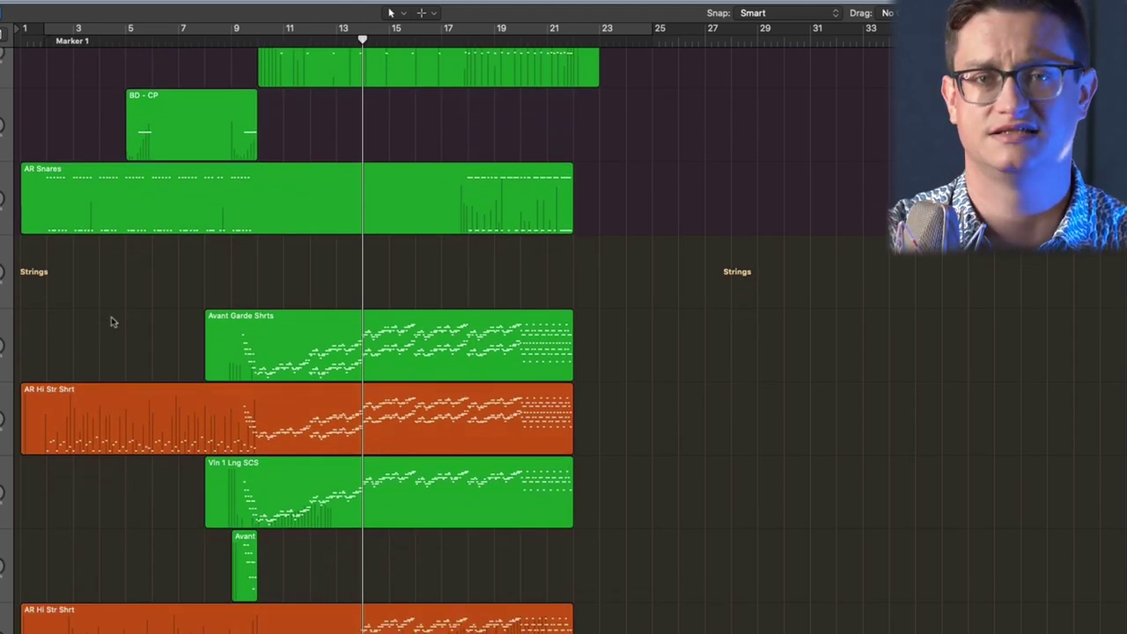
scroll(133, 317, "up", 1)
scroll(135, 323, "up", 1)
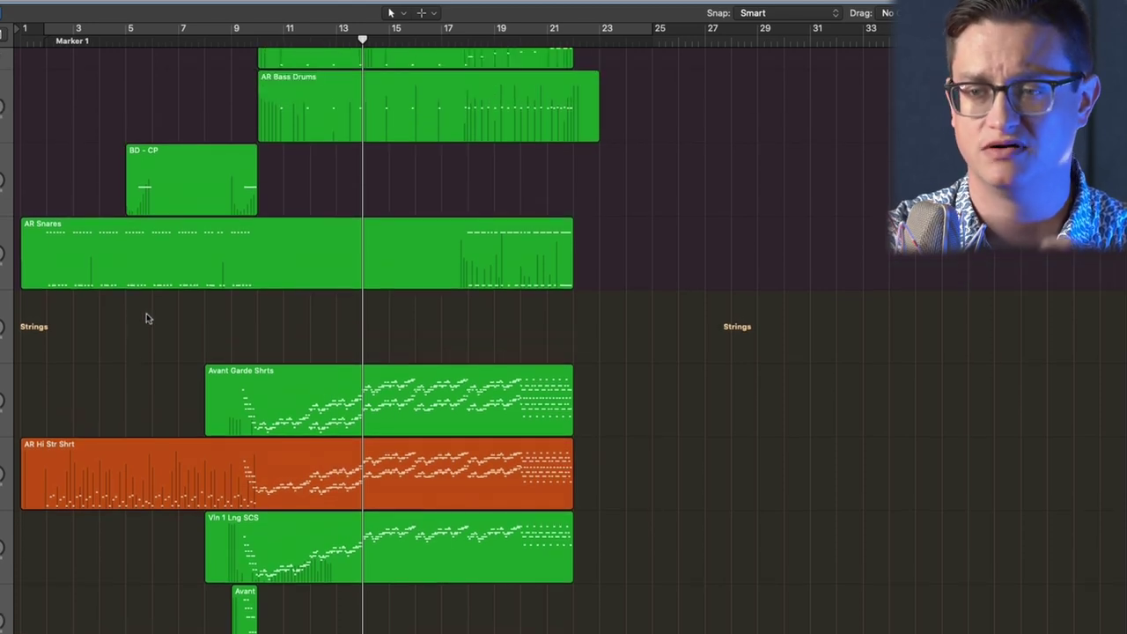
scroll(132, 353, "up", 6)
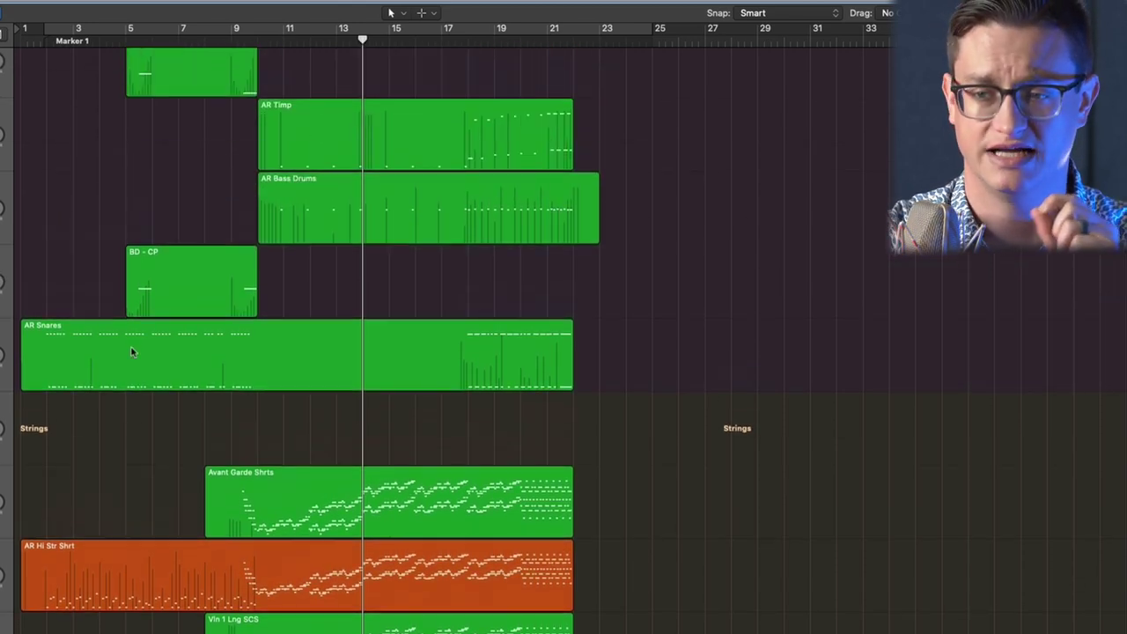
Return to the Brass section and select the upper, then the lower SB Hrns 6 Lngs region to point out the horn layers
scroll(129, 352, "up", 8)
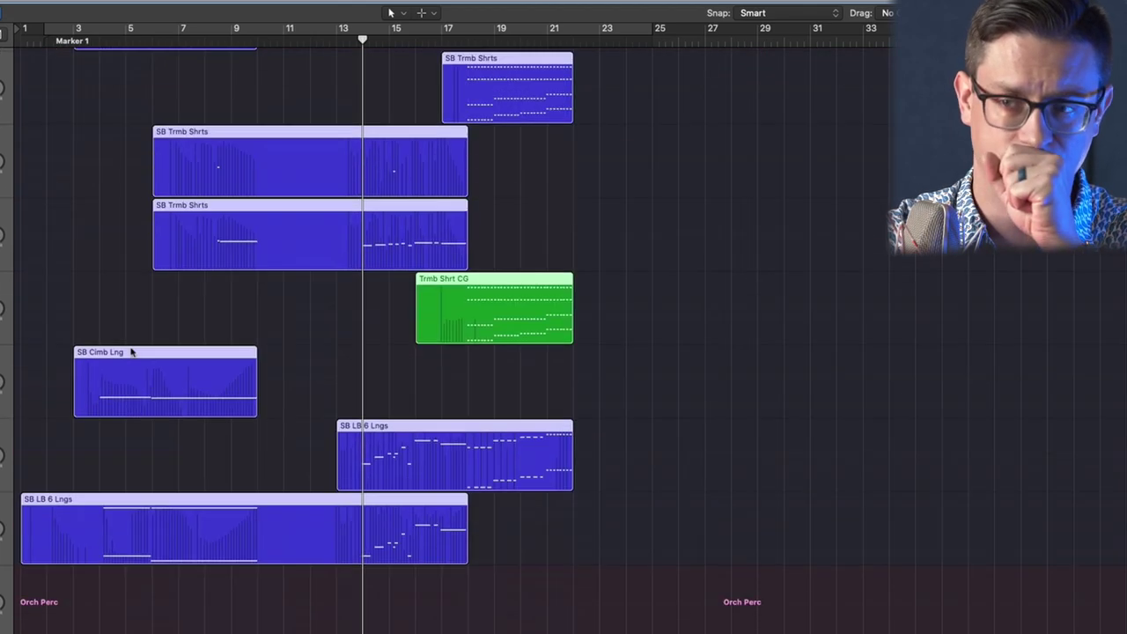
scroll(123, 357, "down", 1)
scroll(123, 357, "up", 5)
scroll(325, 340, "up", 5)
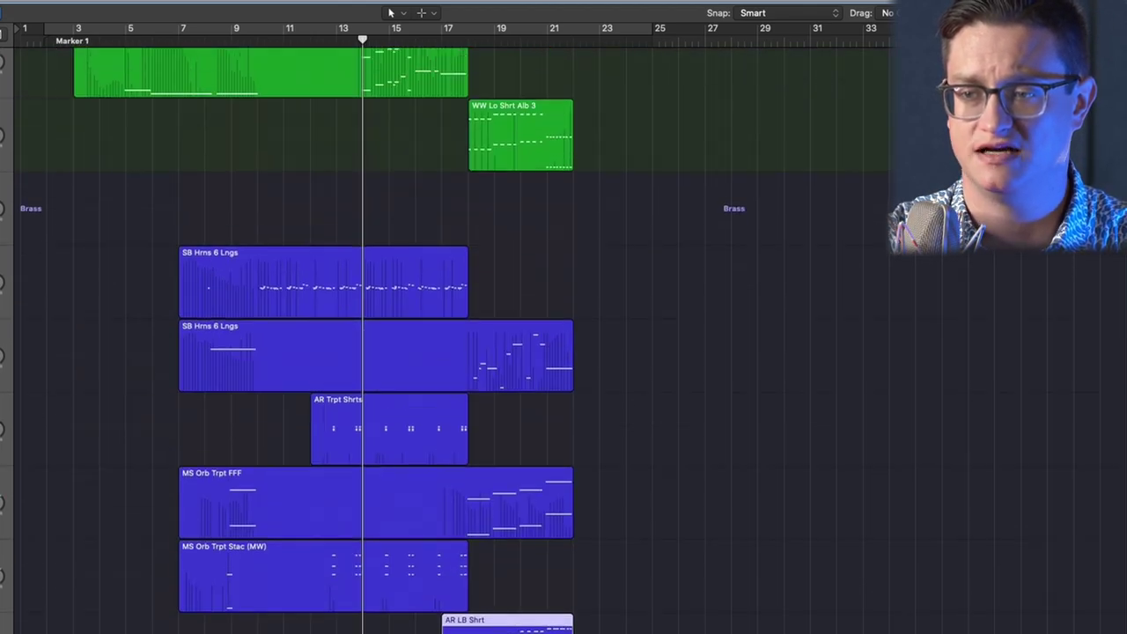
left_click(323, 282)
left_click(376, 356)
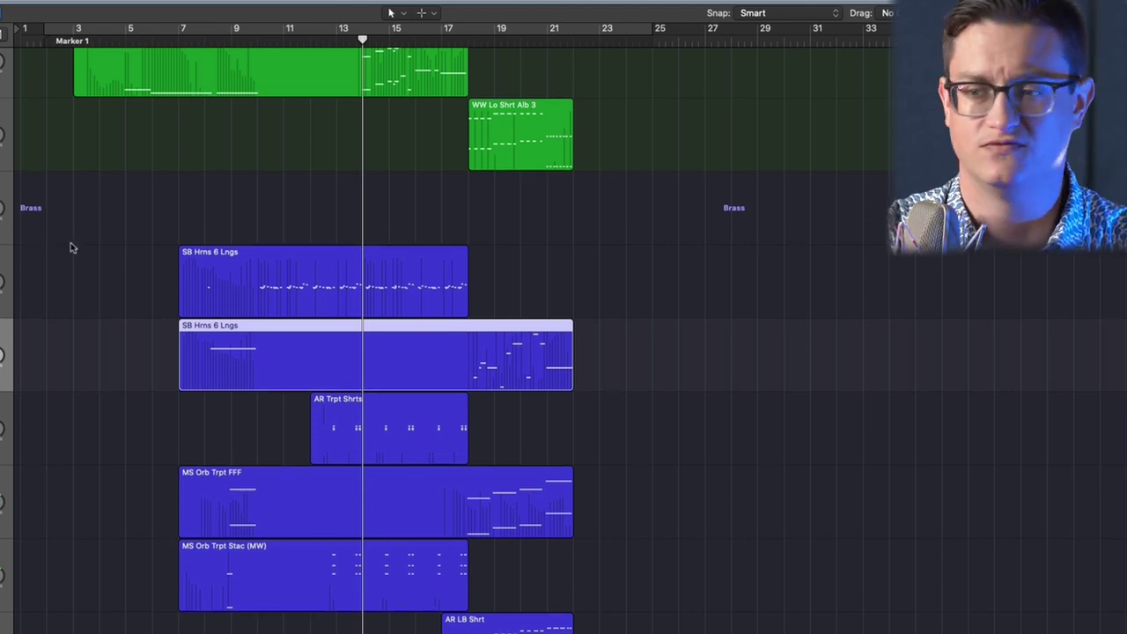
Select all four woodwind regions, from Avant Garde Shrts to WW Lo Shrt Alb 3, and solo them
scroll(360, 404, "down", 5)
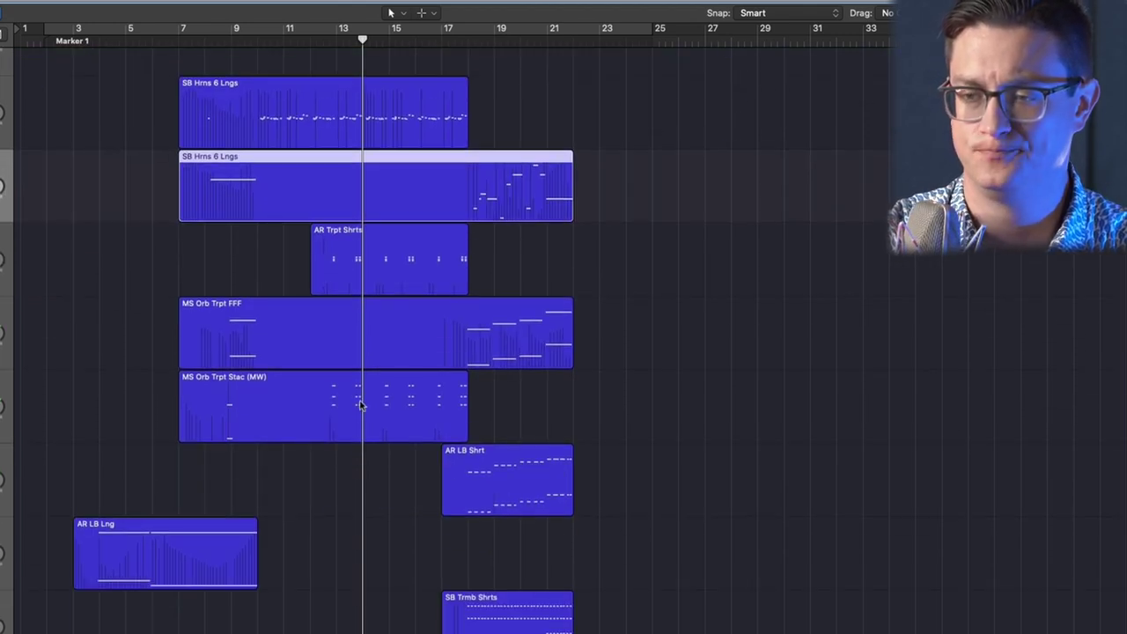
scroll(361, 406, "down", 20)
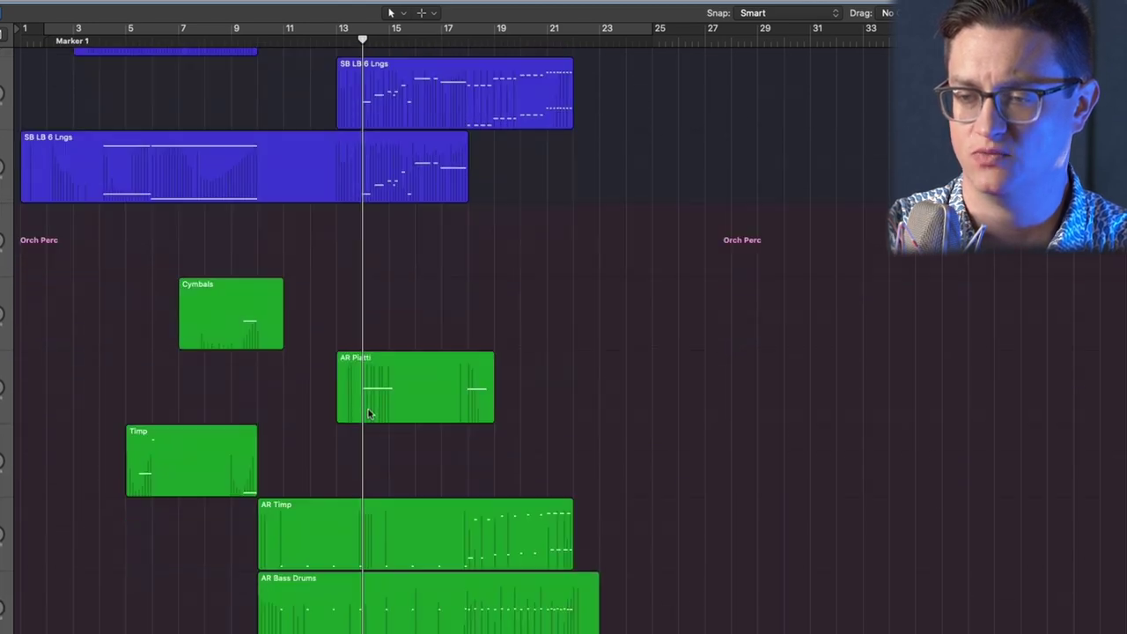
scroll(368, 411, "down", 12)
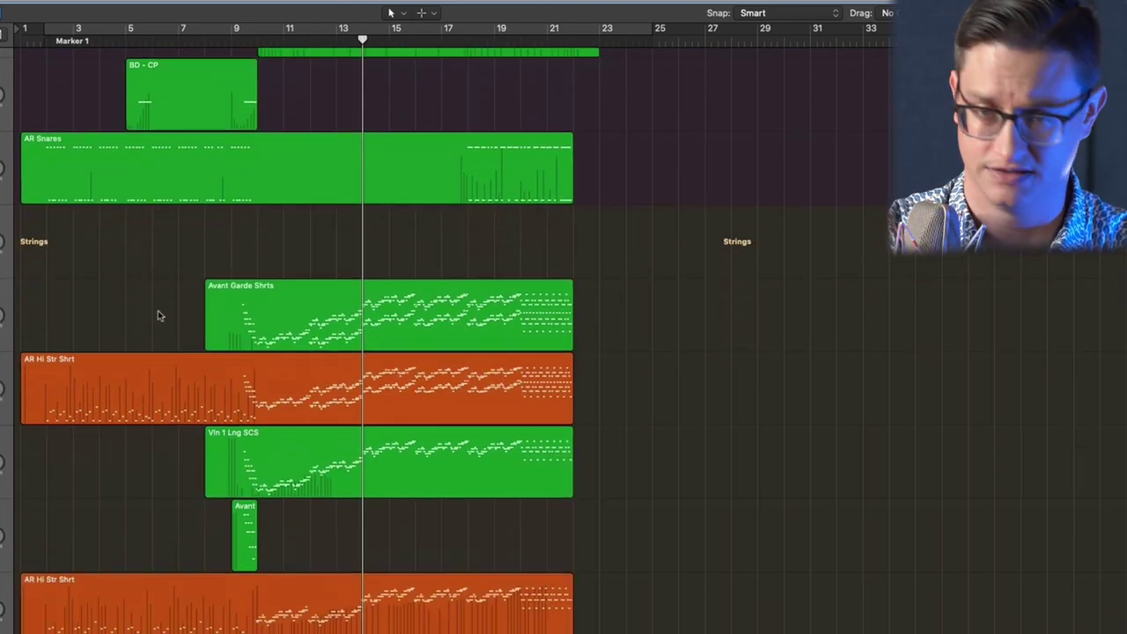
scroll(158, 317, "up", 20)
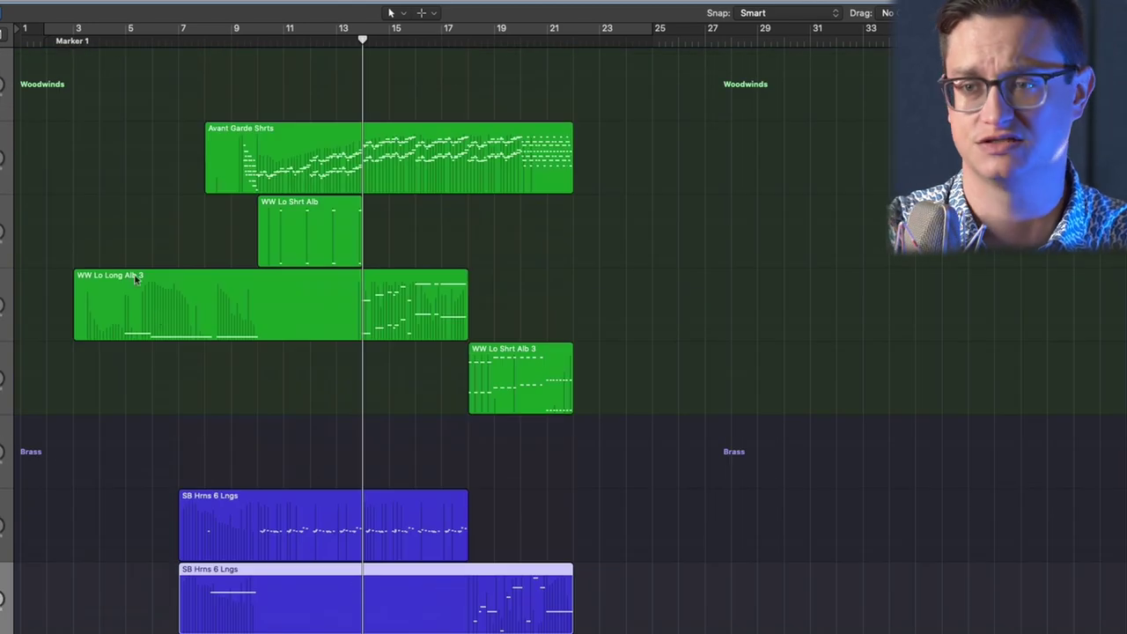
left_click_drag(153, 159, 687, 395)
Play the soloed woodwinds from about bar 5, turn solo off and replay from about bar 9 with the full arrangement
left_click(126, 40)
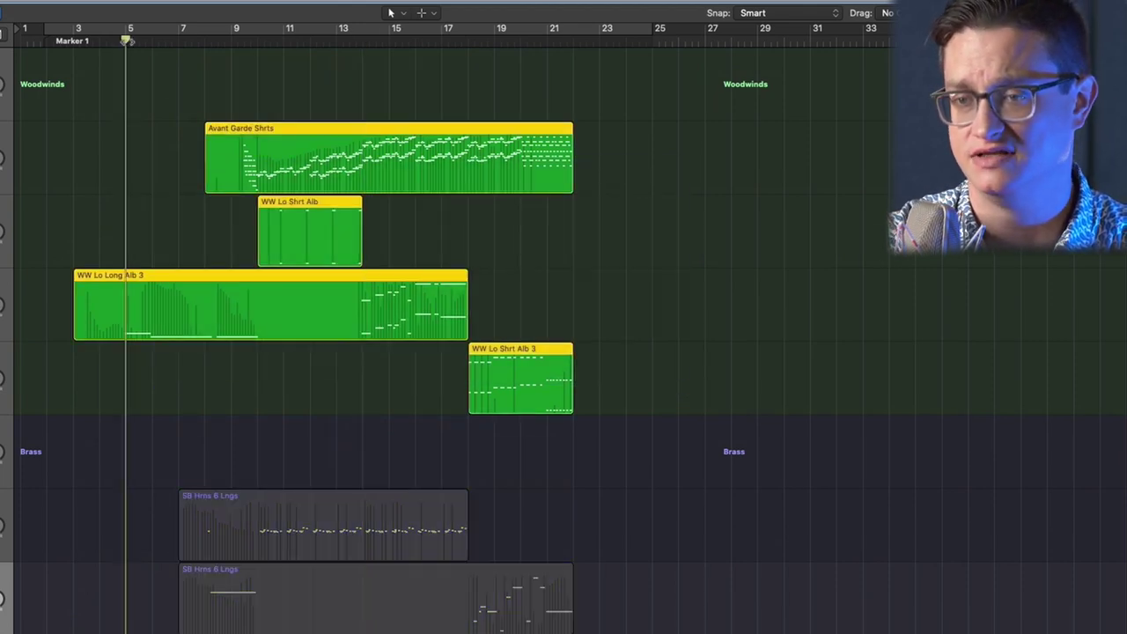
key("space")
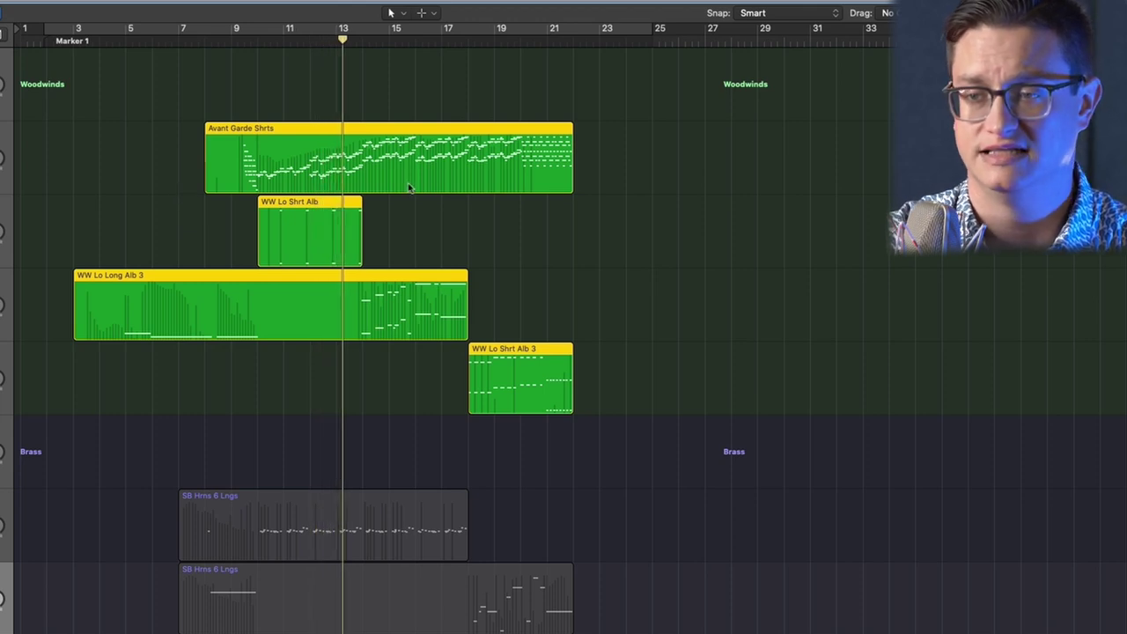
key("ctrl+s")
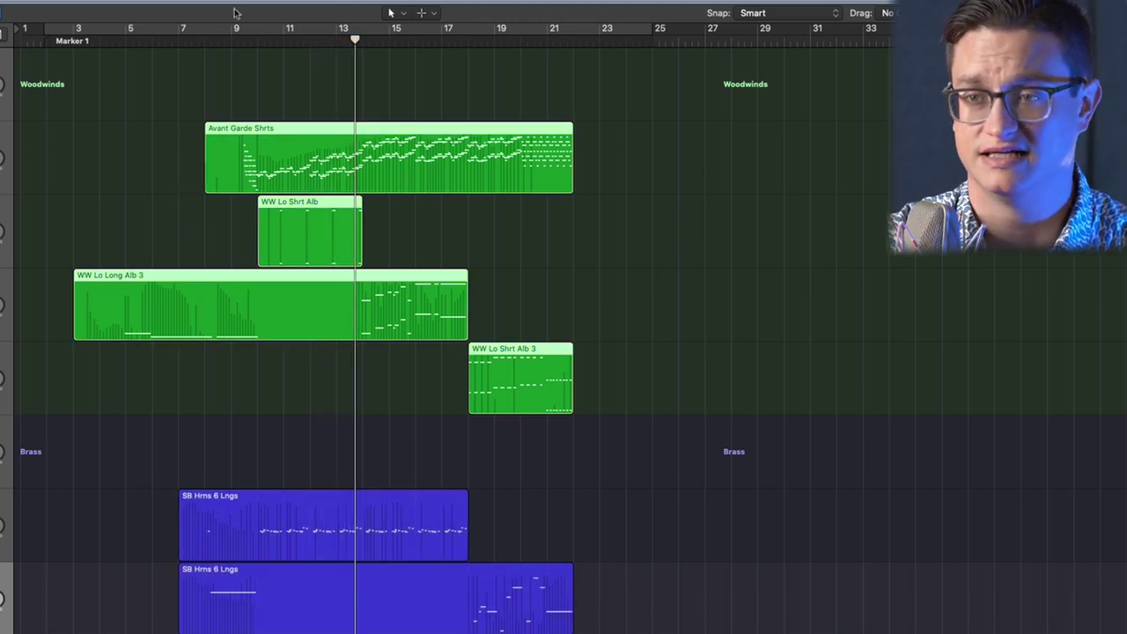
left_click(234, 41)
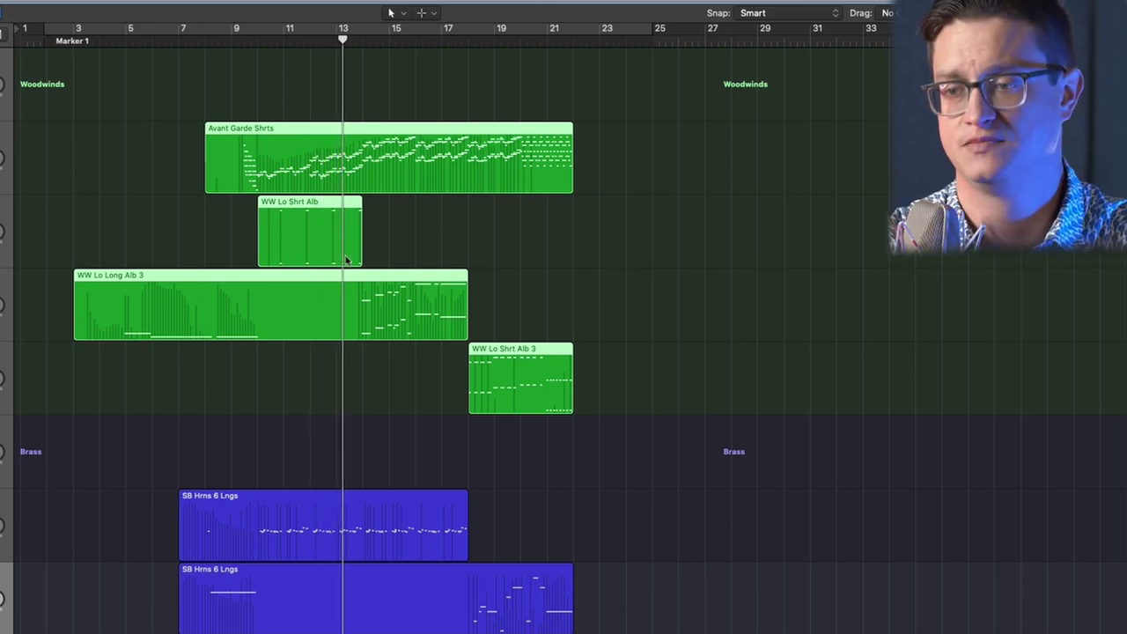
Select the Vln 1 Lng SCS region together with the short Avant region at bar 9 in the Strings section
scroll(373, 240, "down", 2)
scroll(373, 238, "down", 20)
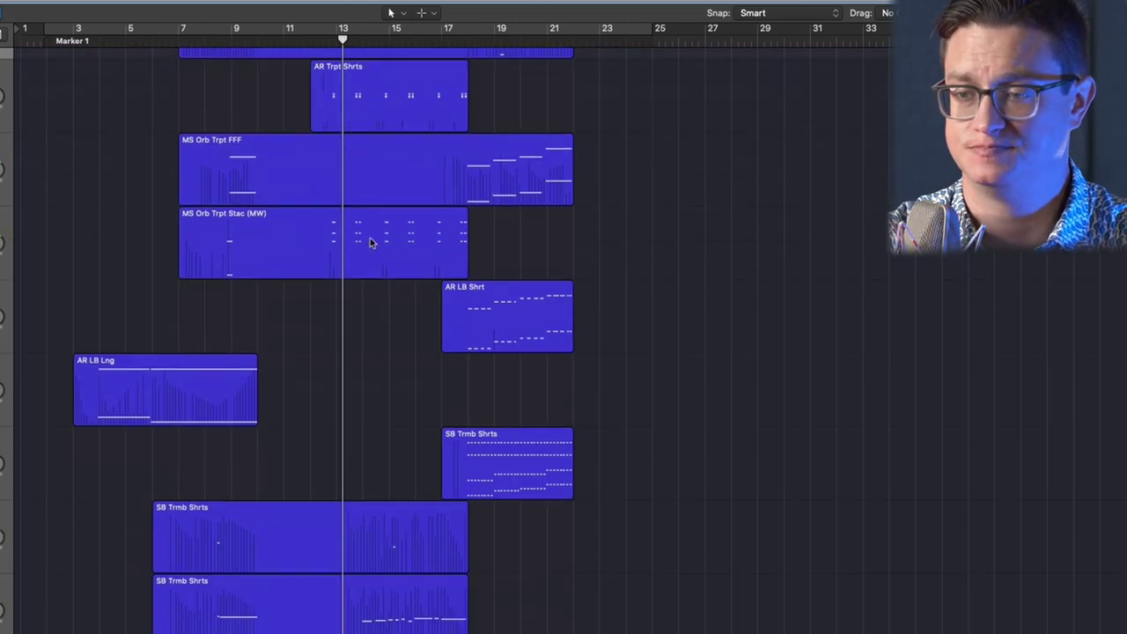
scroll(374, 247, "down", 20)
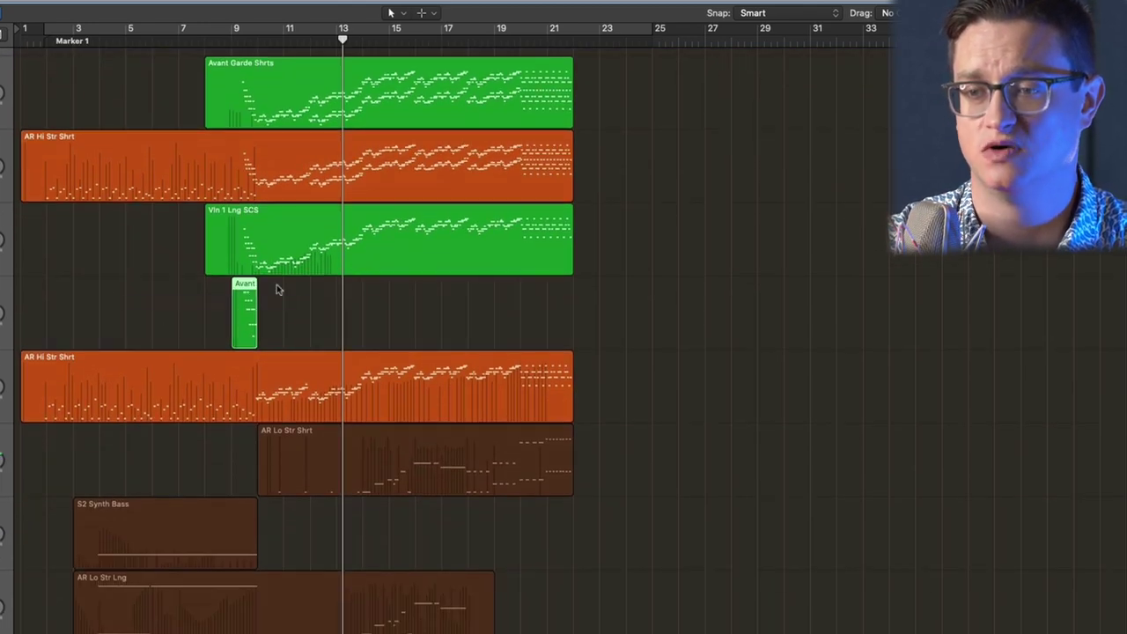
left_click(334, 250)
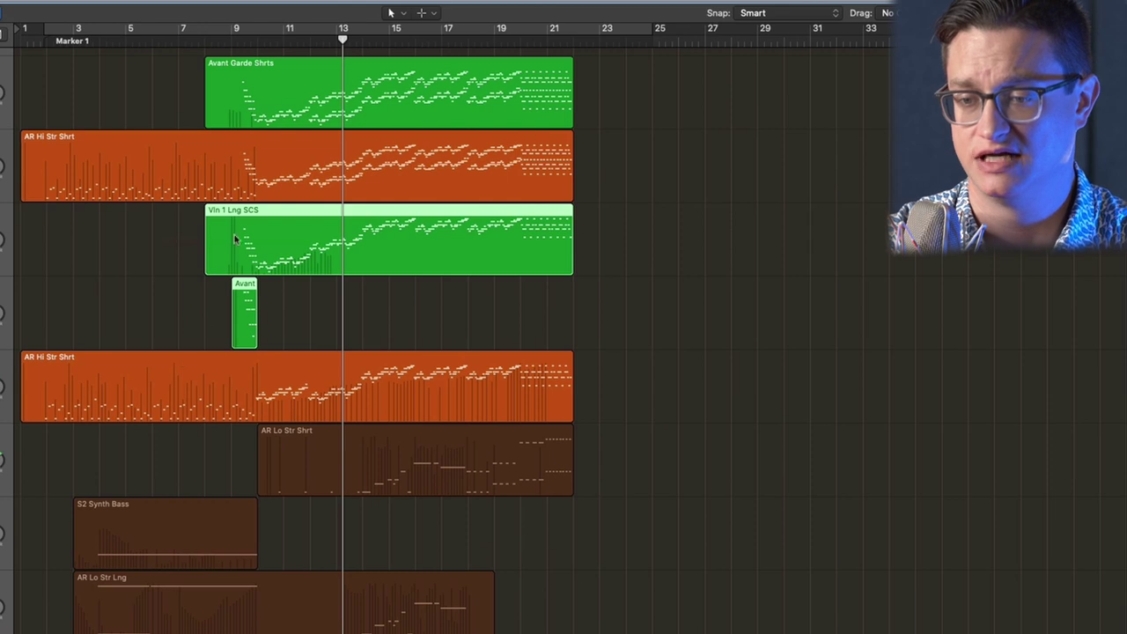
Solo the Vln 1 Lng SCS region with the short Avant region and set the playhead to bar 9
scroll(201, 345, "down", 2)
scroll(201, 220, "up", 4)
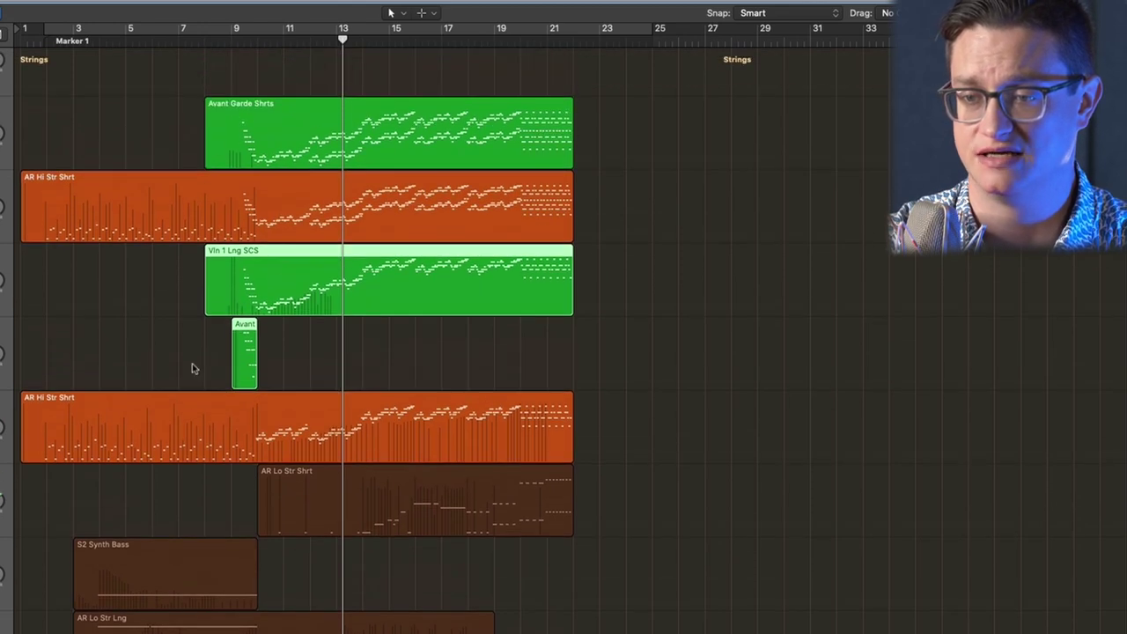
left_click_drag(173, 263, 312, 369)
key("ctrl+s")
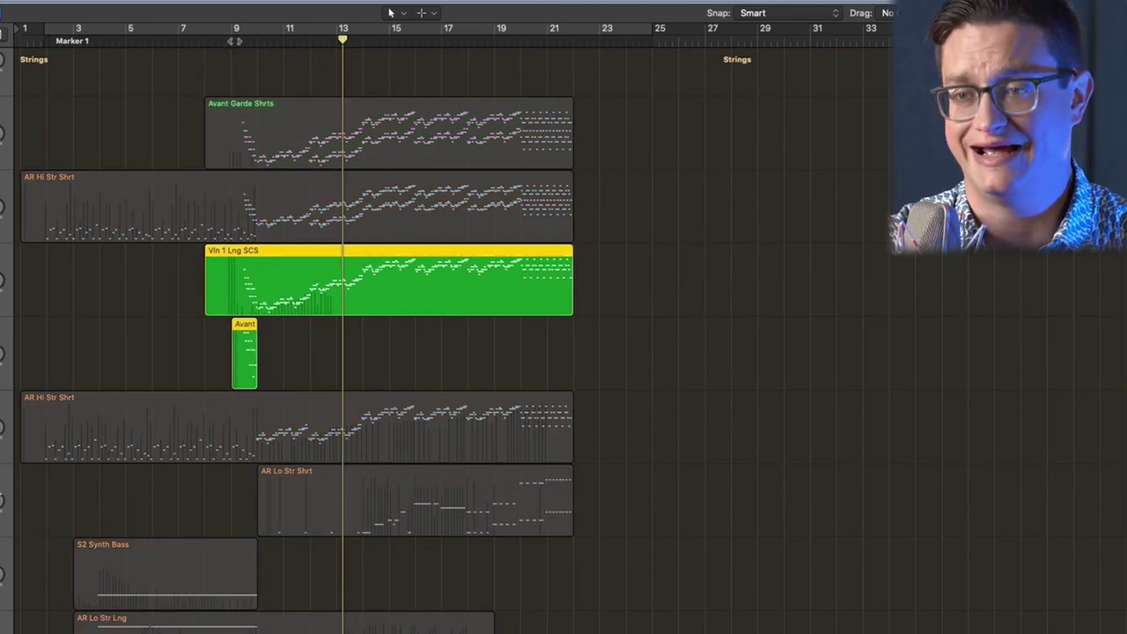
key("shift+Home")
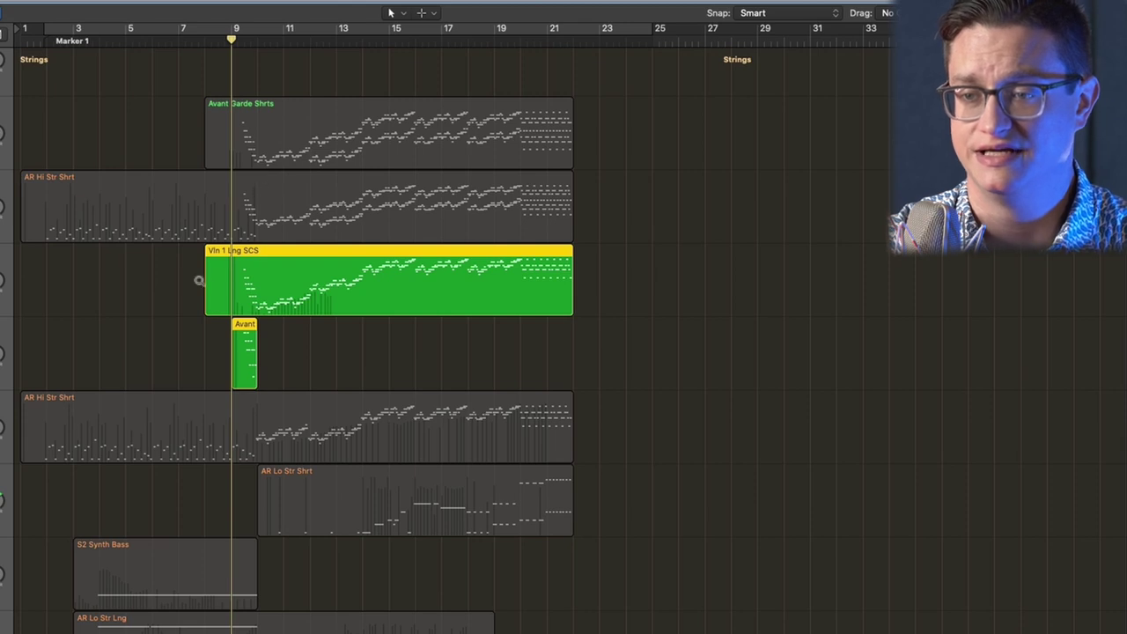
Play the two soloed string regions from bar 9 to about bar 14, turn solo off and deselect them
key("z")
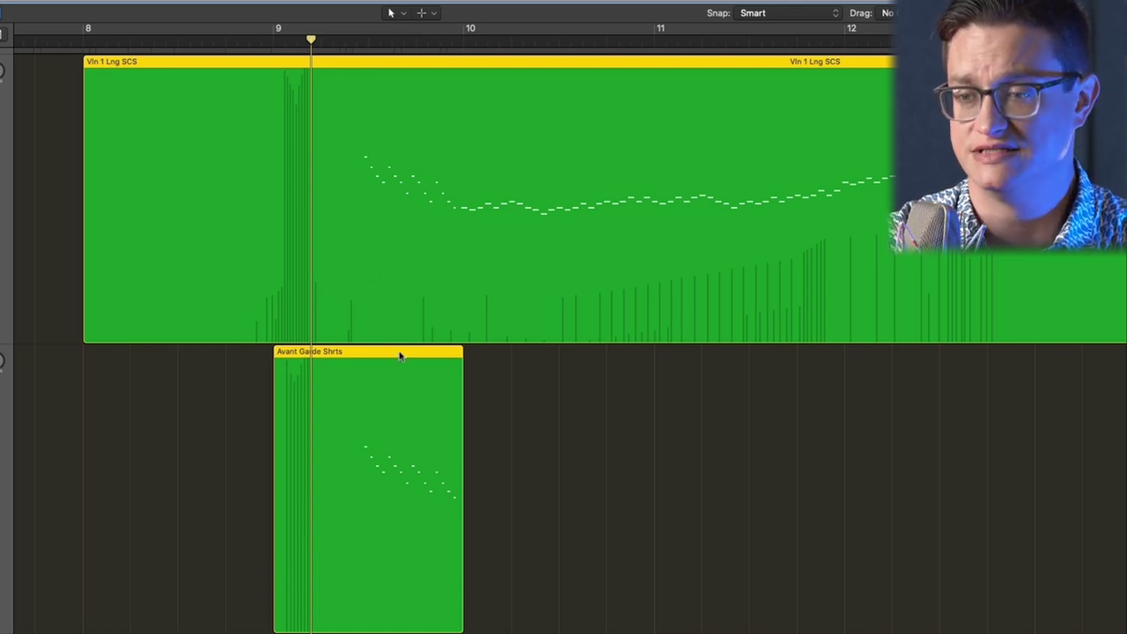
key("space")
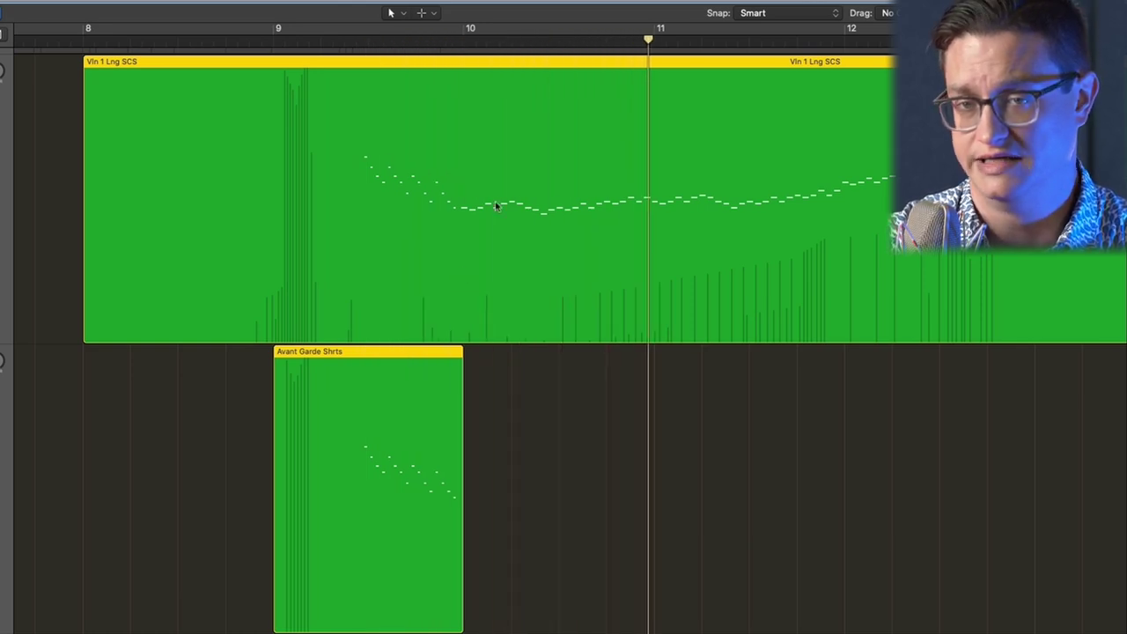
left_click(652, 246, "ctrl+alt")
key("space")
left_click_drag(257, 319, 558, 381)
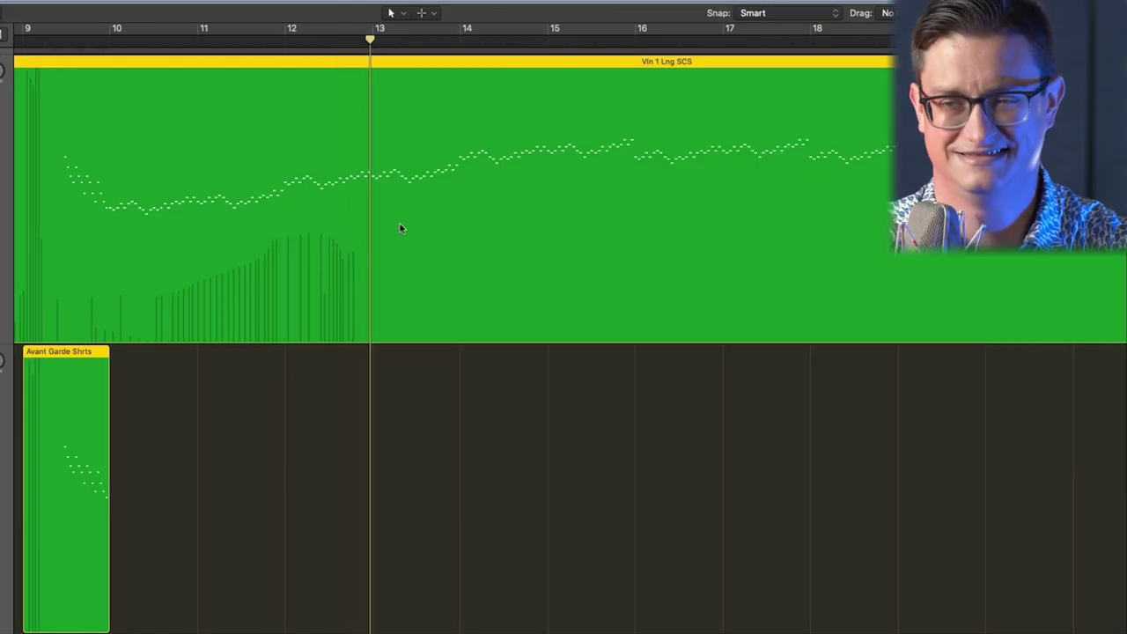
left_click(447, 251, "ctrl+alt")
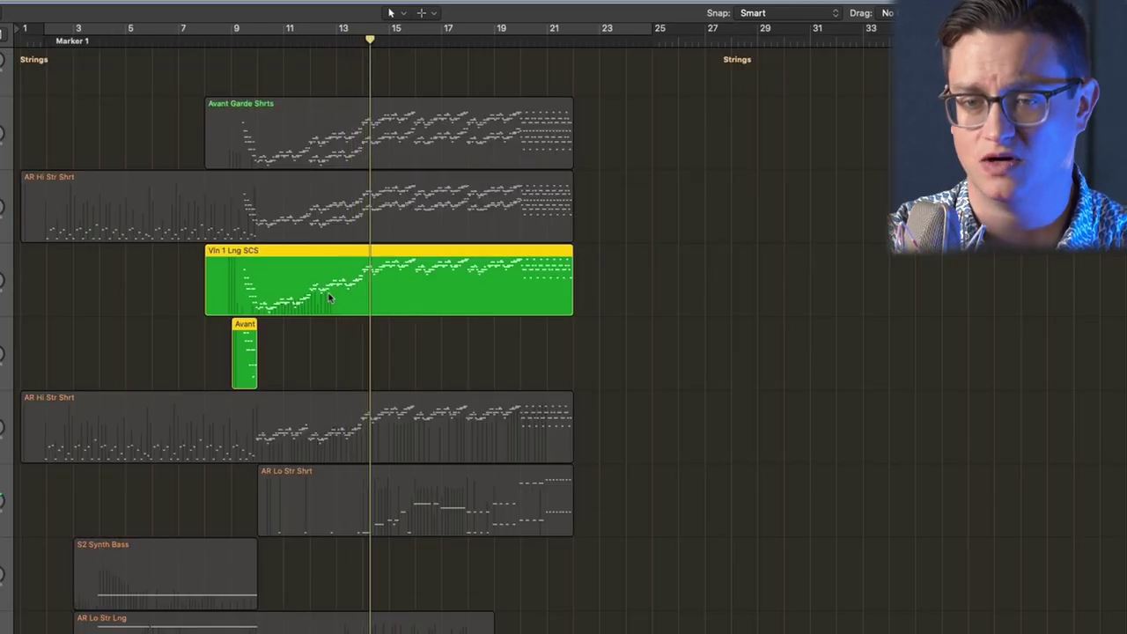
left_click(345, 328)
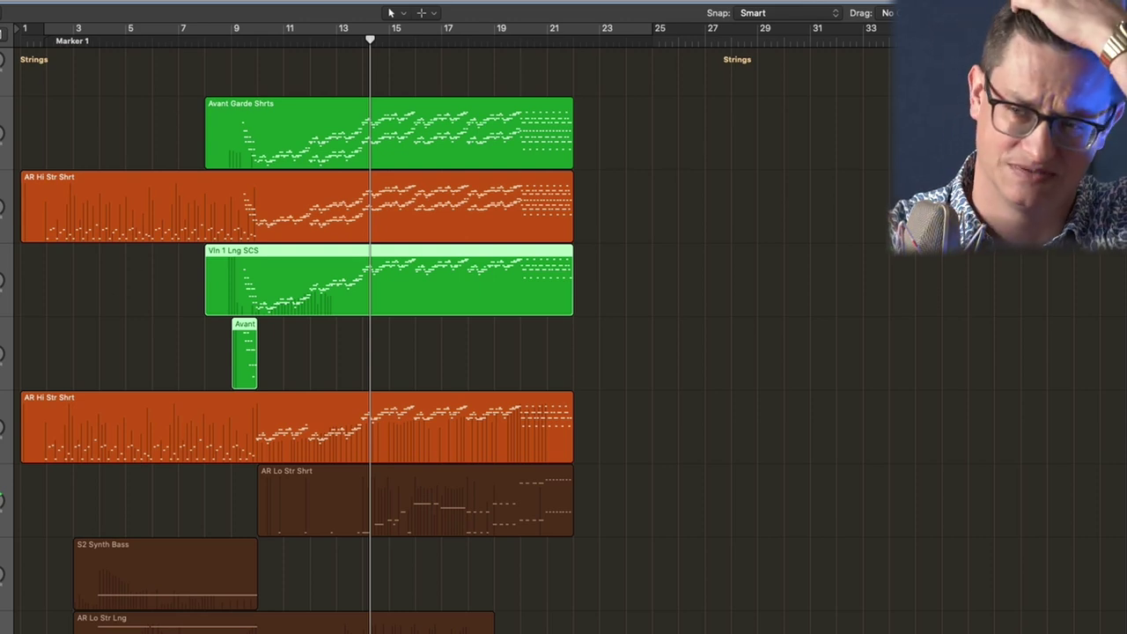
Select the five high string regions, from Avant Garde Shrts to the lower AR Hi Str Shrt, and solo them from bar 9
left_click(296, 207)
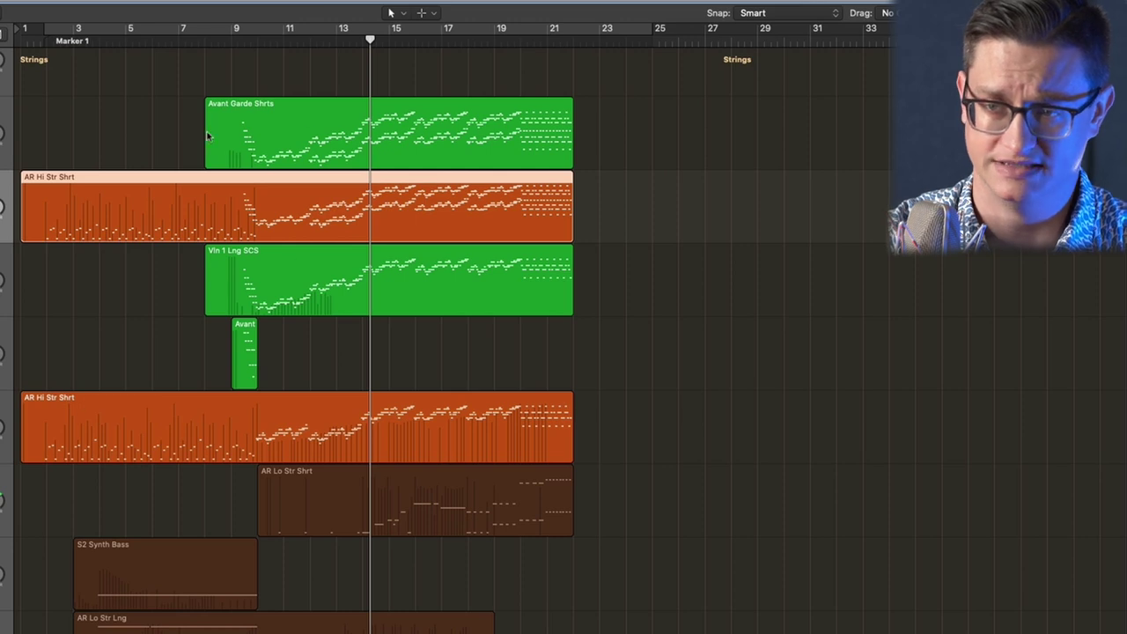
left_click_drag(187, 114, 467, 448)
scroll(418, 366, "down", 2)
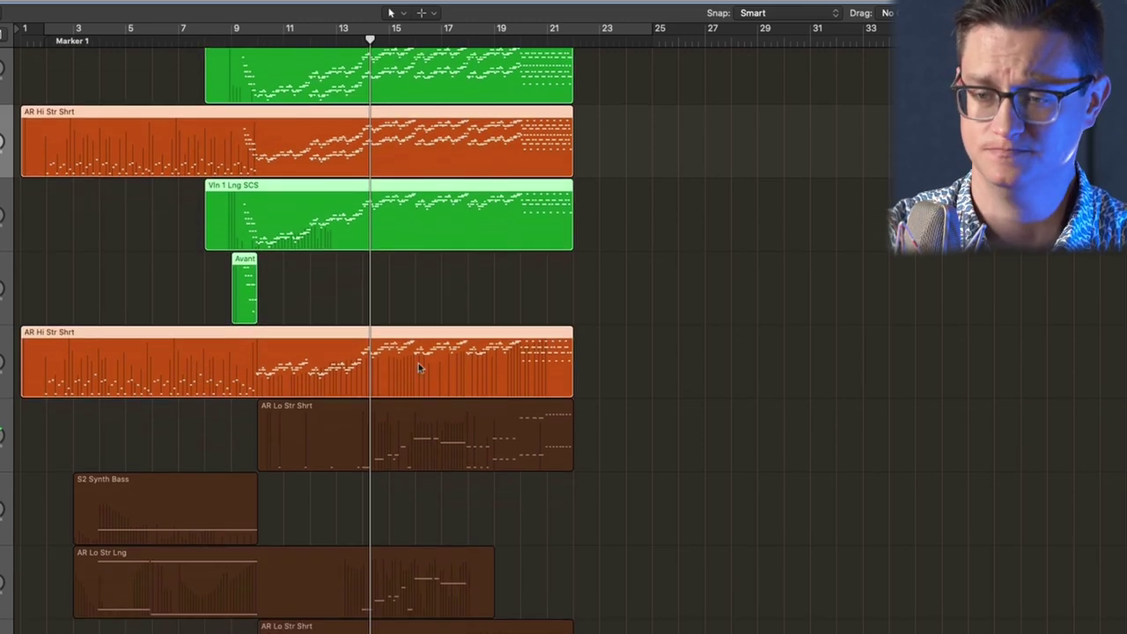
scroll(418, 368, "down", 6)
scroll(331, 340, "up", 10)
key("ctrl+s")
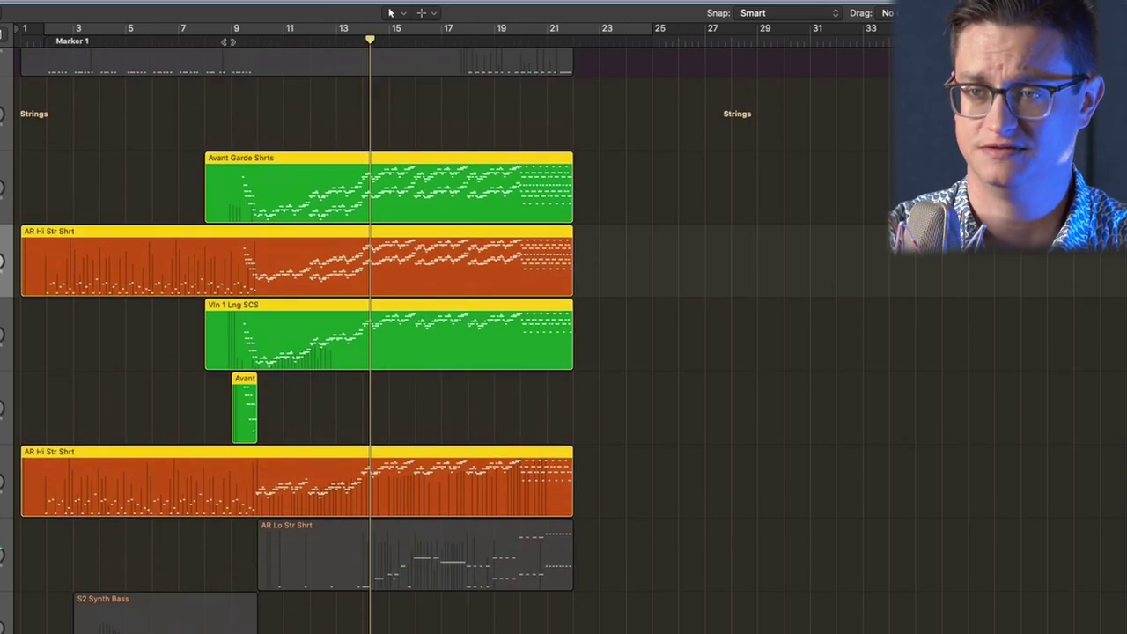
left_click(231, 35)
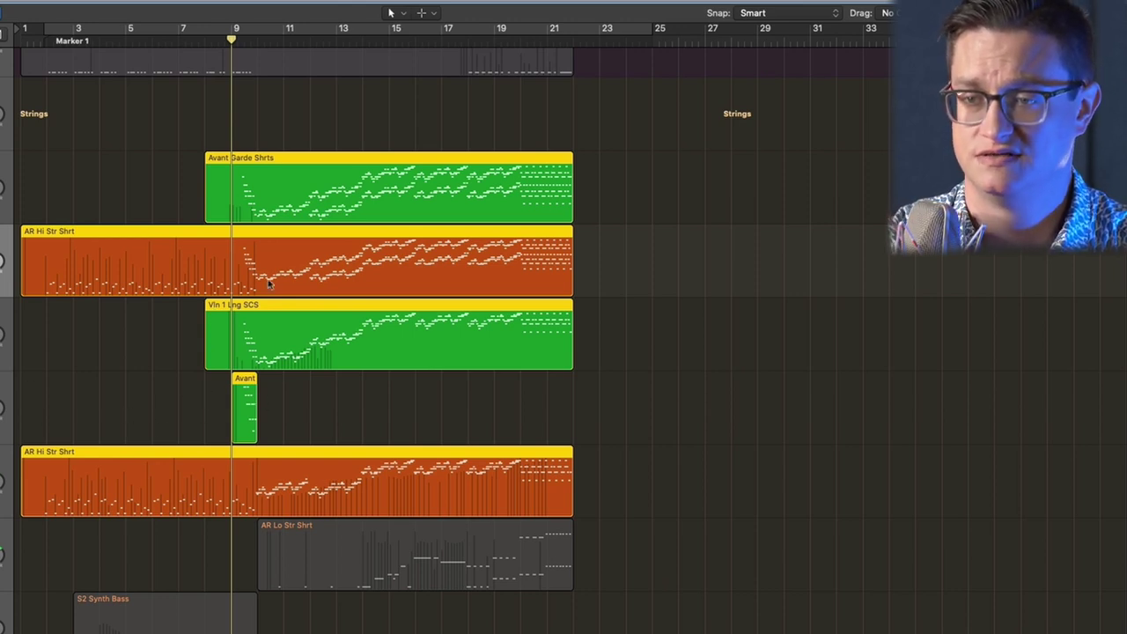
Compare the soloed high strings without and with the Avant Garde Shrts region, returning to bar 9
key("ctrl+m")
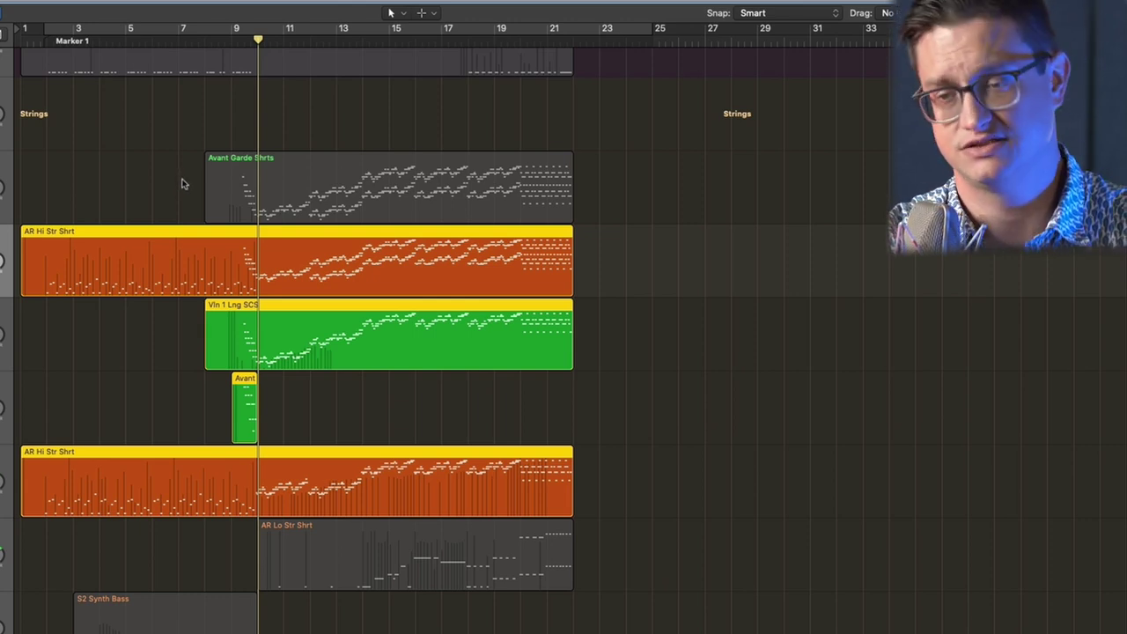
left_click(324, 179)
key("ctrl+m")
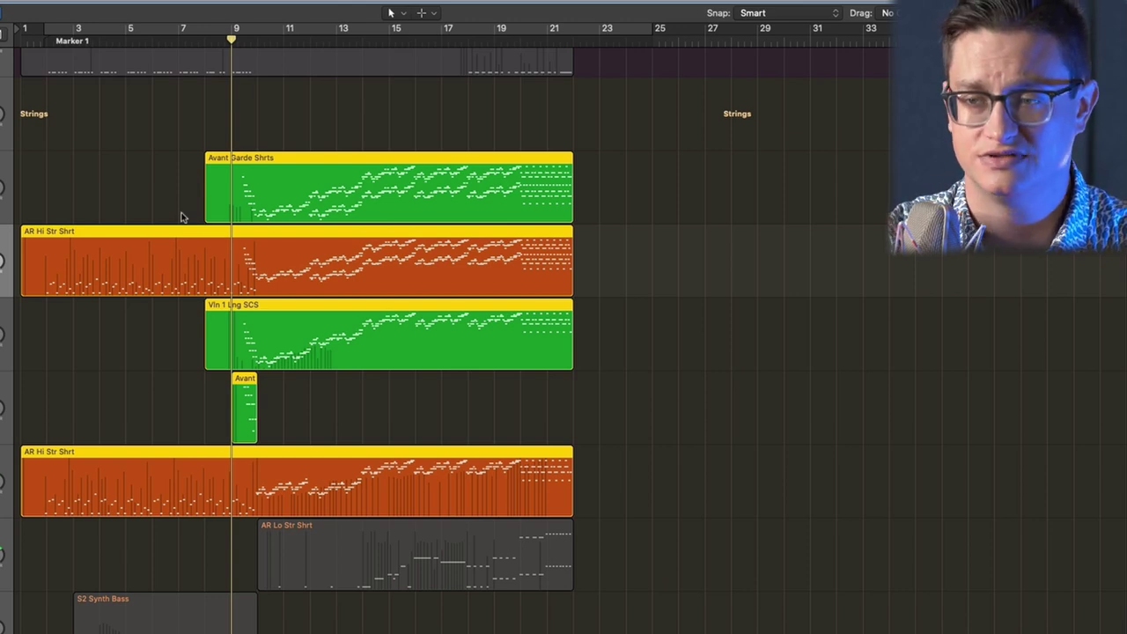
Solo only the Avant Garde Shrts region, examine its notes in the Piano Roll and close the editor
double_click(344, 234)
double_click(335, 238)
left_click(327, 167)
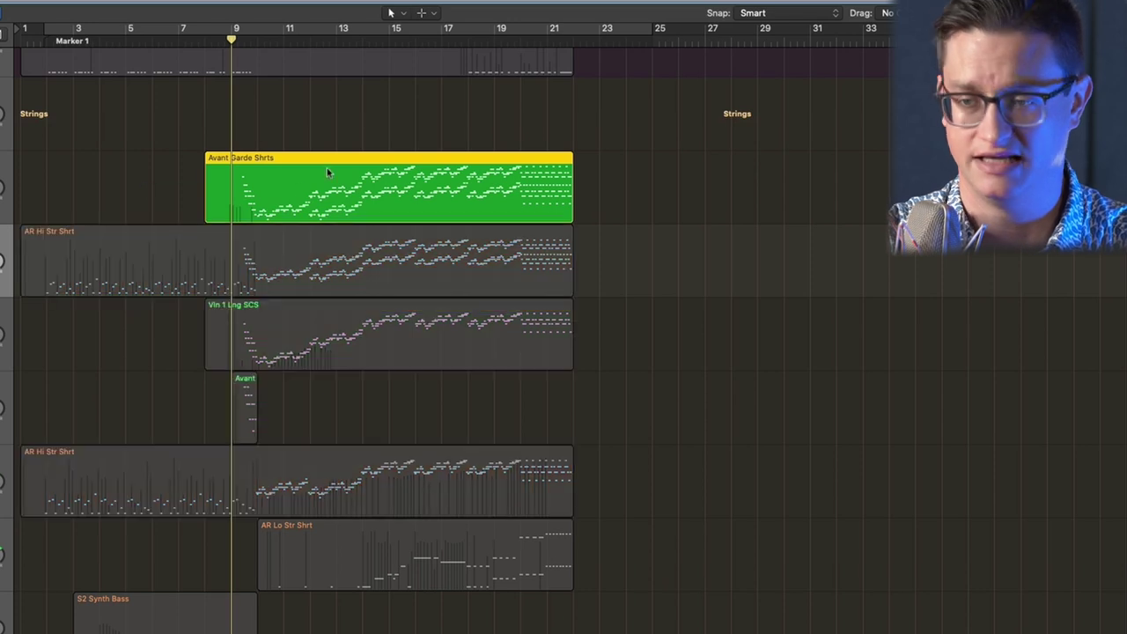
double_click(327, 209)
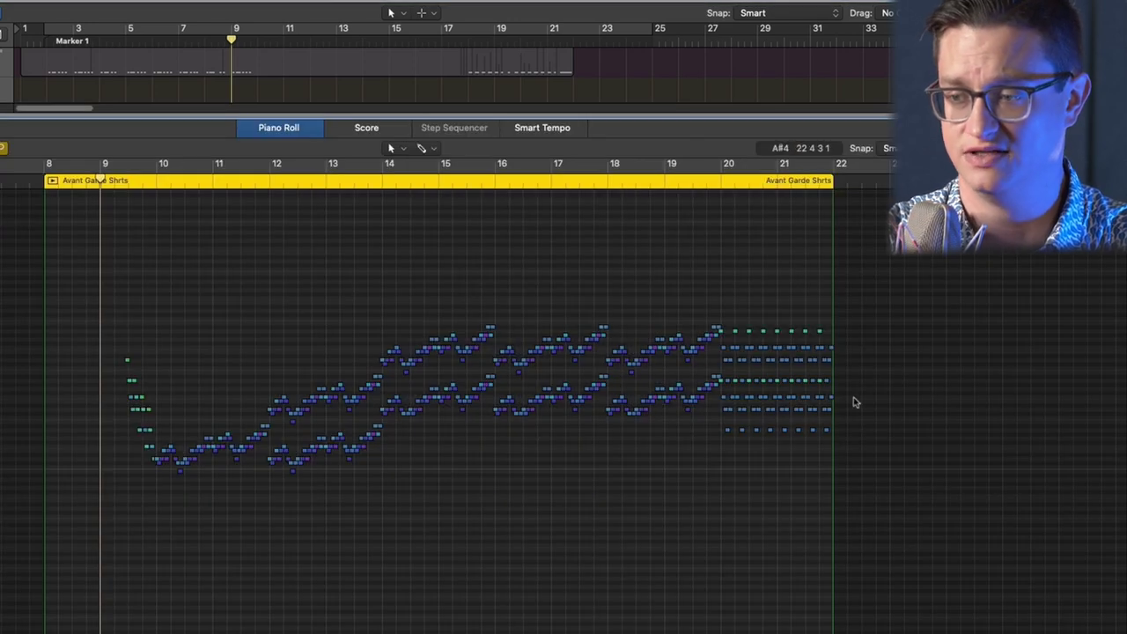
key("e")
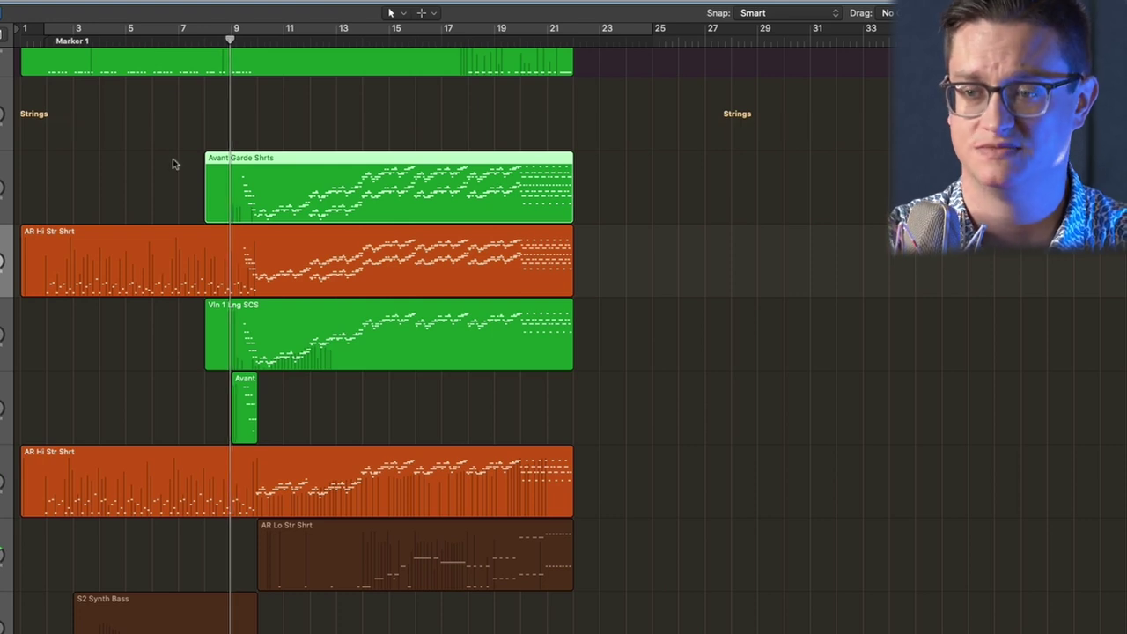
Solo all five high string regions again and play from bar 9, dropping Avant Garde Shrts out and back in to compare
left_click_drag(159, 173, 421, 401)
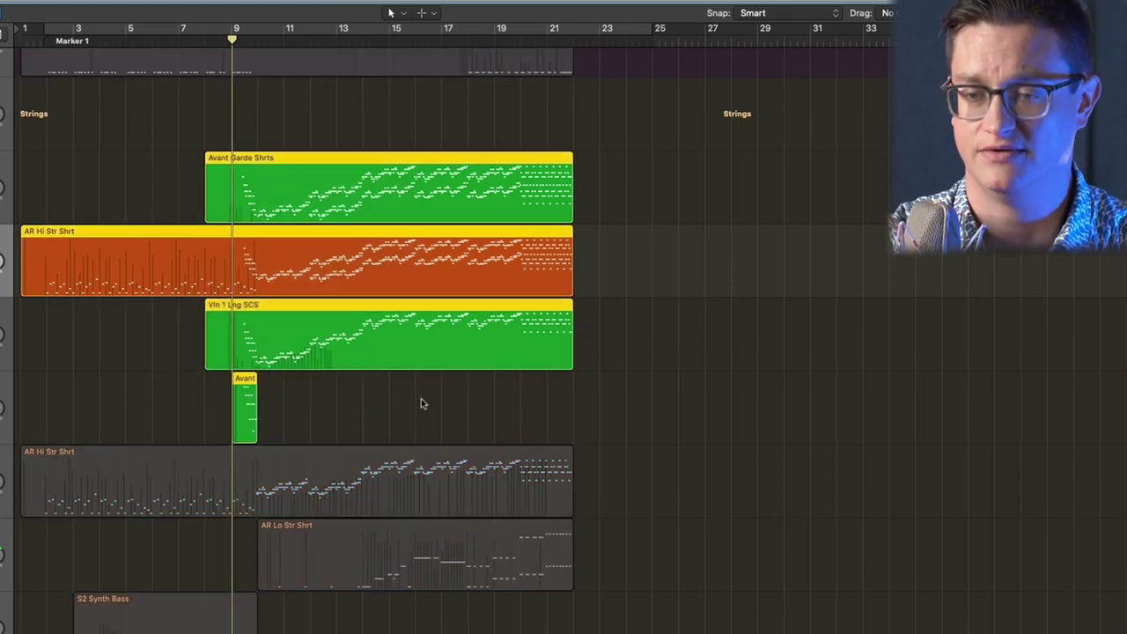
left_click(400, 472, "shift")
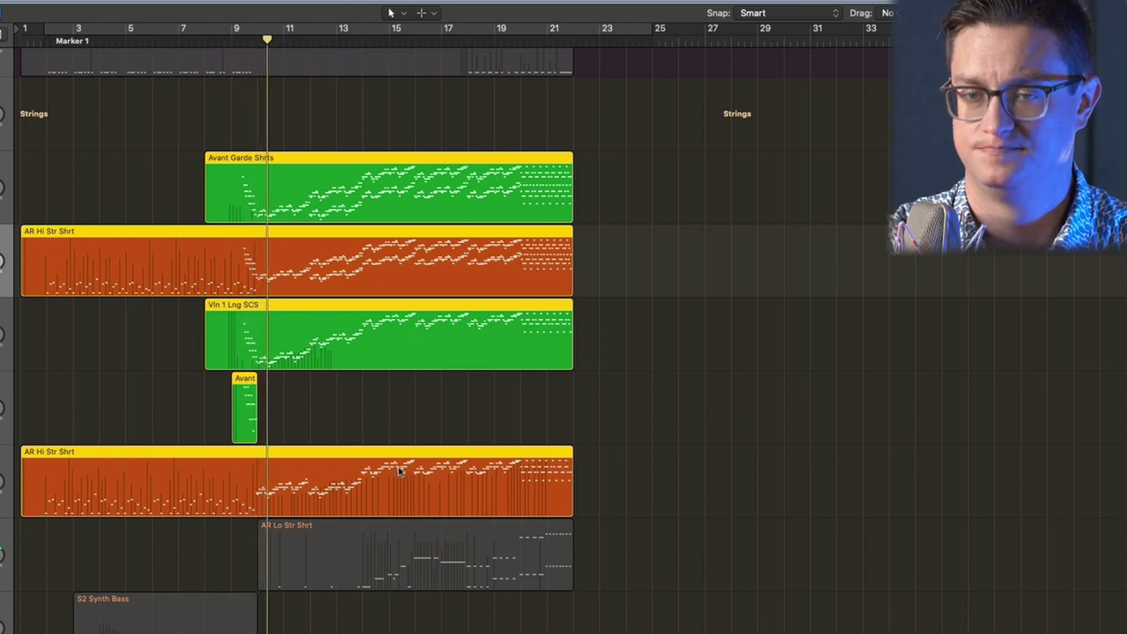
left_click(280, 200)
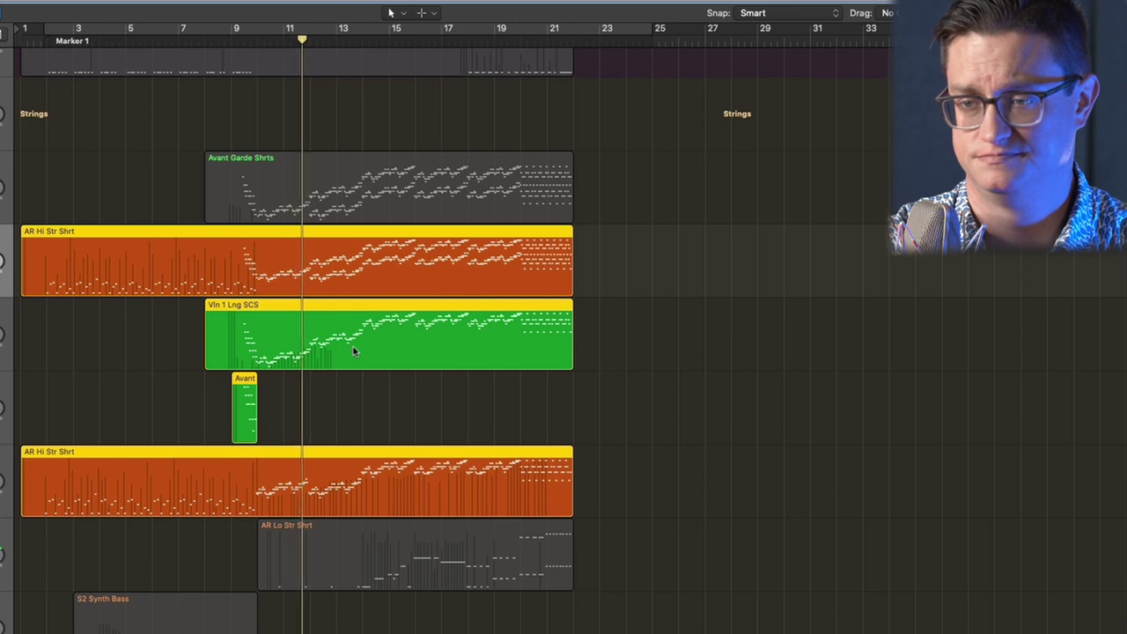
left_click(349, 197)
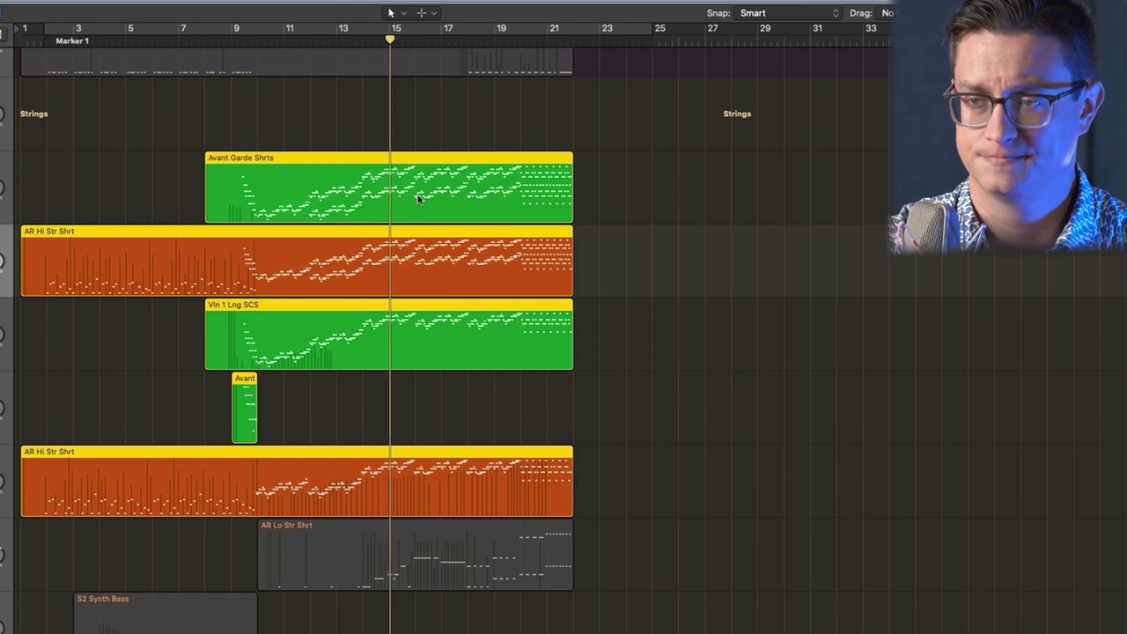
key("ctrl+m")
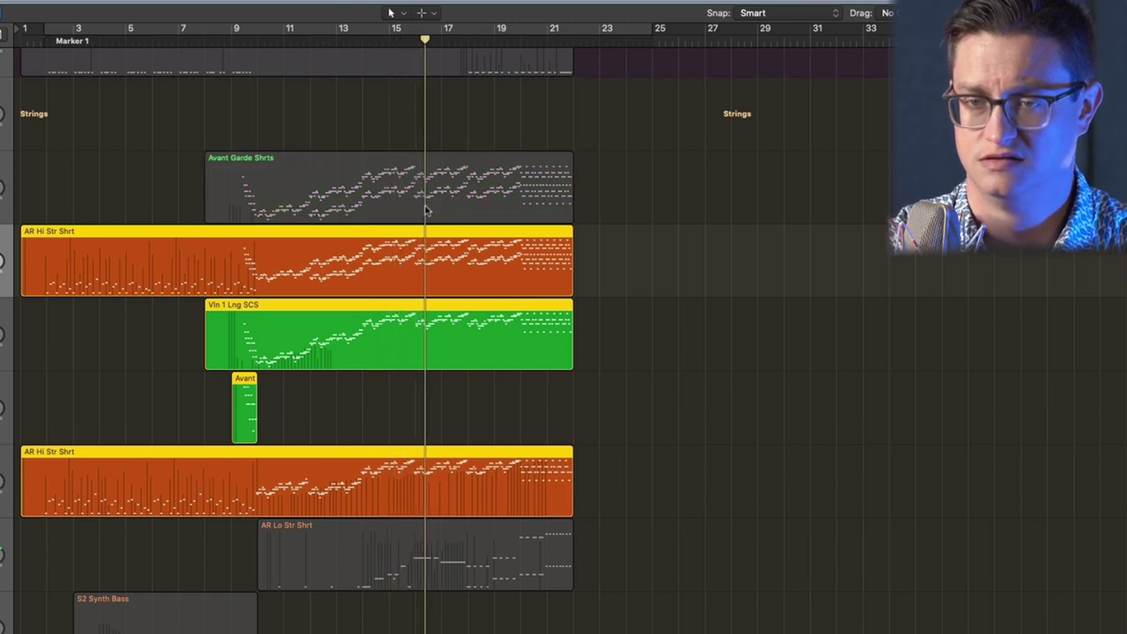
key("ctrl+m")
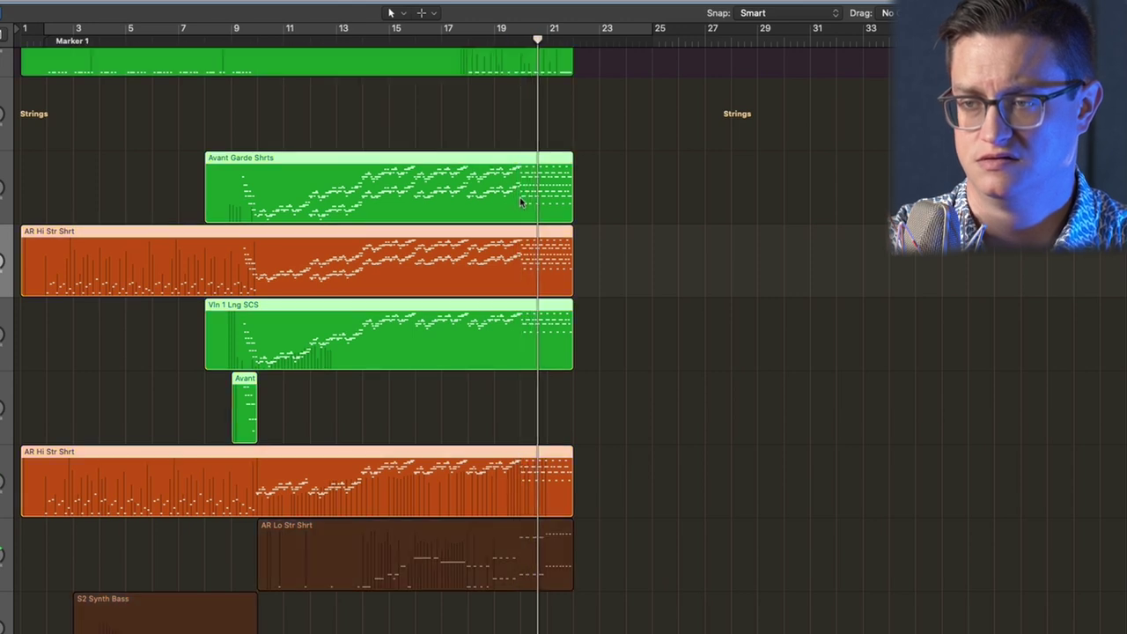
Turn solo off, deselect the regions and replay the full arrangement from about bar 18 while examining the high and low string parts
left_click(513, 39)
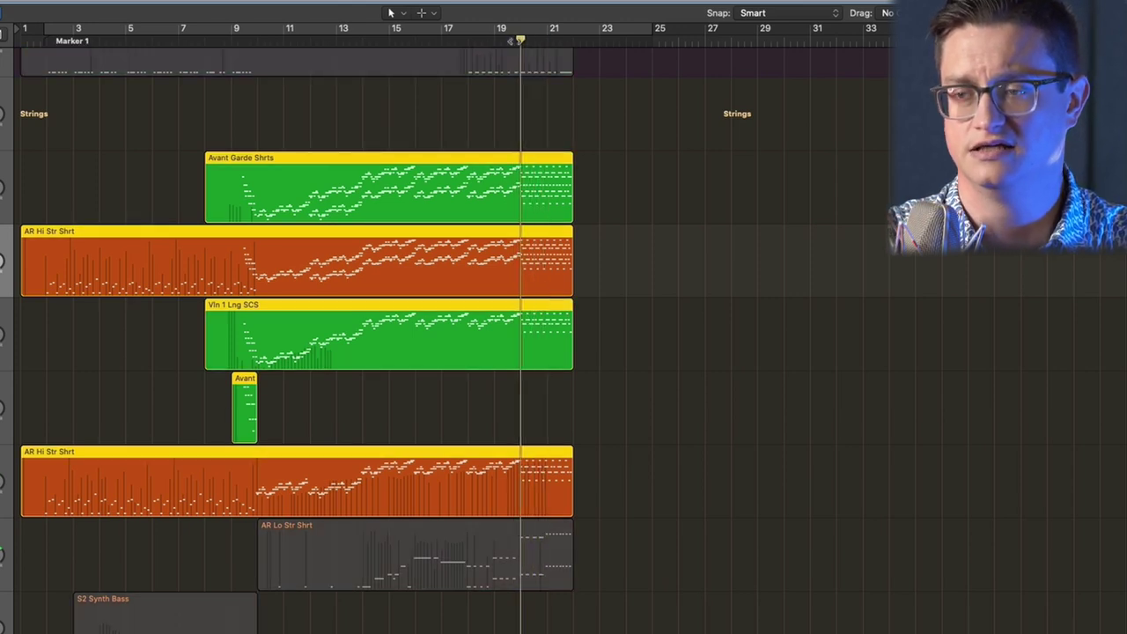
key("ctrl+s")
left_click(618, 356)
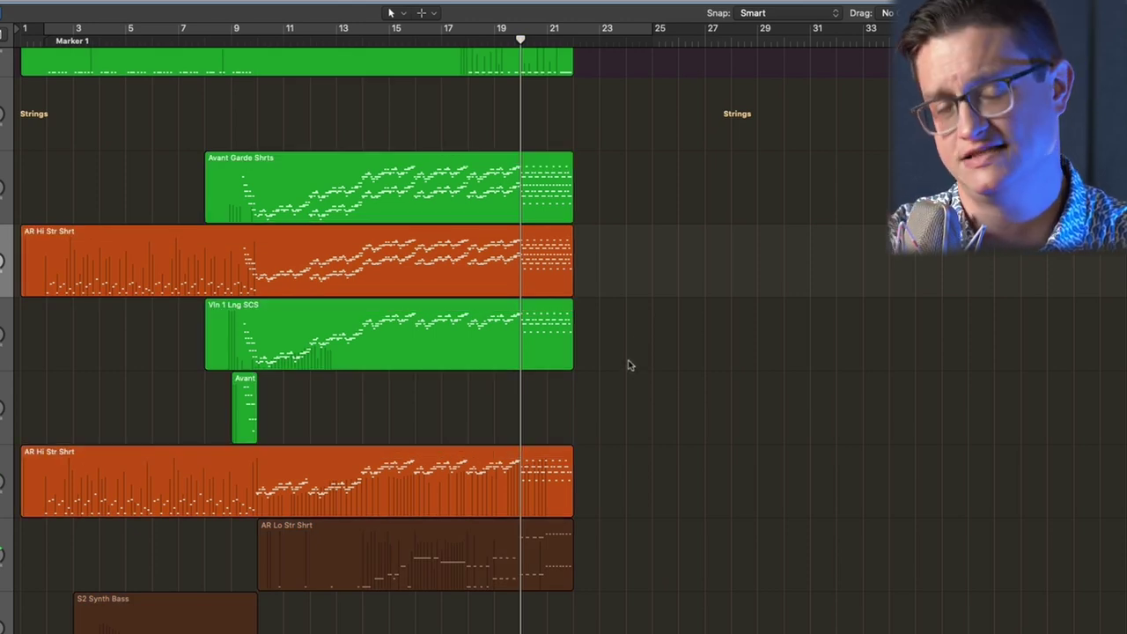
left_click(468, 39)
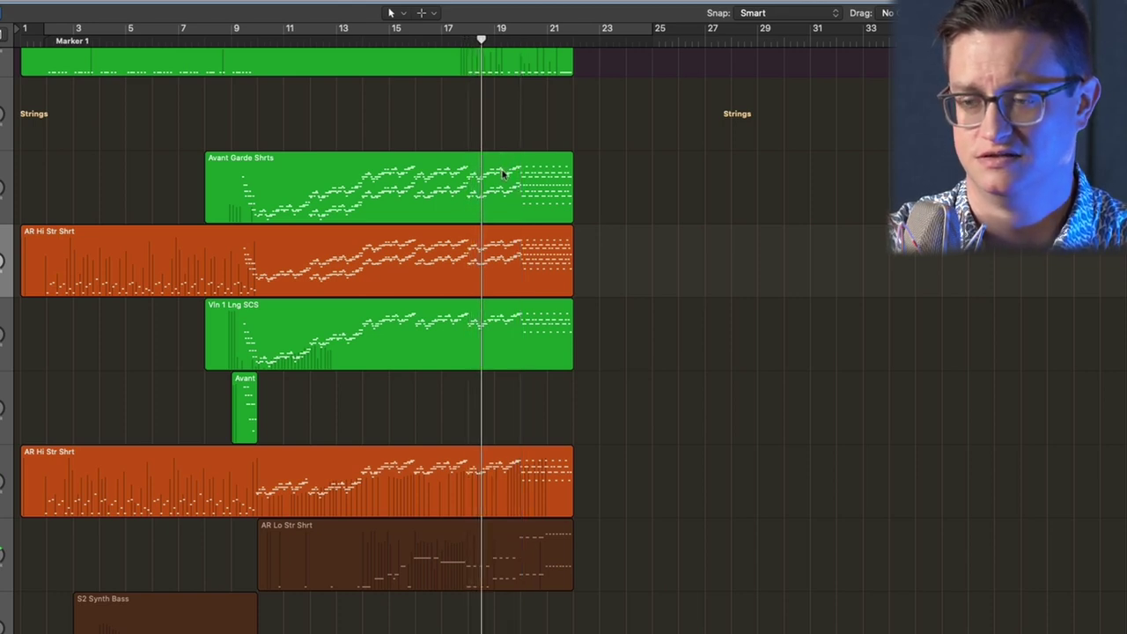
scroll(503, 177, "down", 2)
scroll(503, 180, "up", 1)
scroll(494, 189, "down", 5)
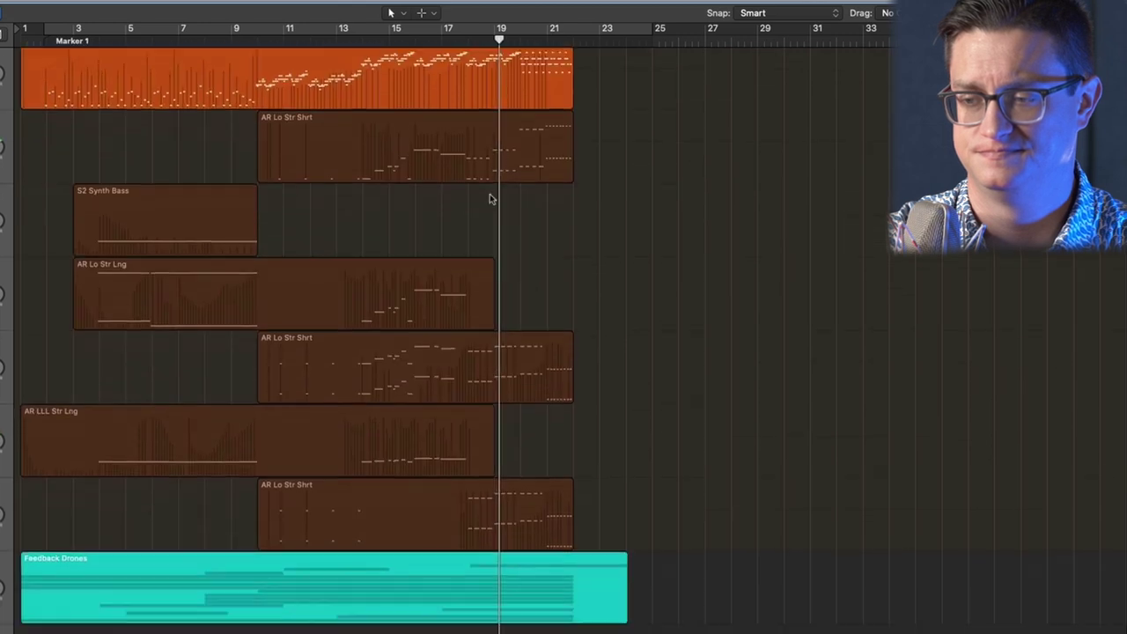
scroll(576, 450, "up", 8)
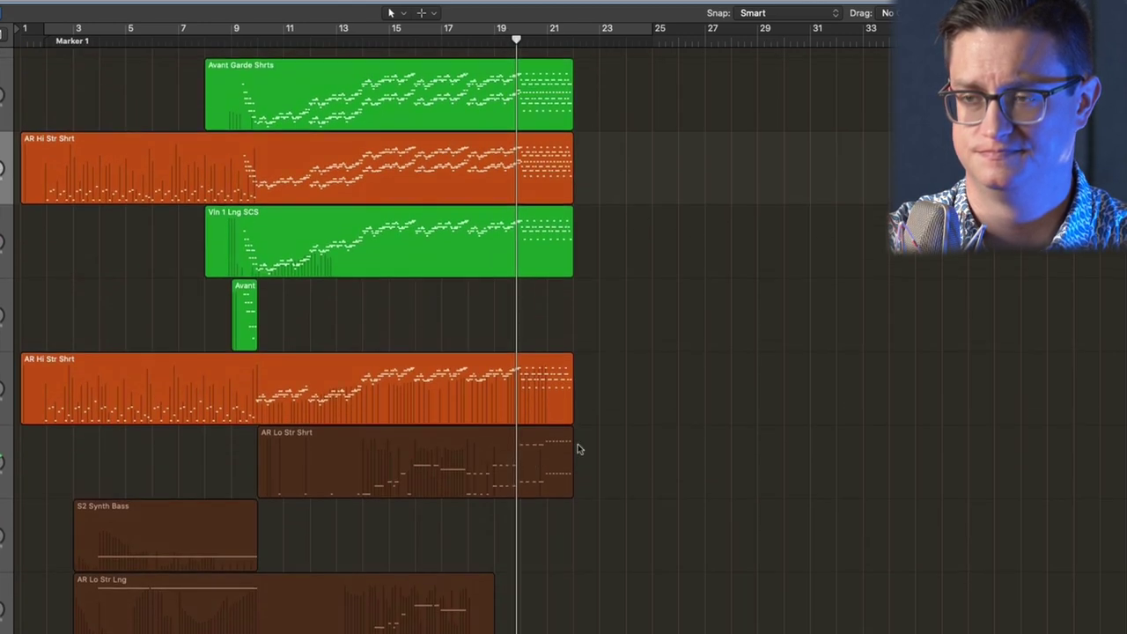
Select the high string regions, examine their combined notes in the Piano Roll and close the editor
left_click_drag(620, 313, 372, 461)
double_click(372, 462)
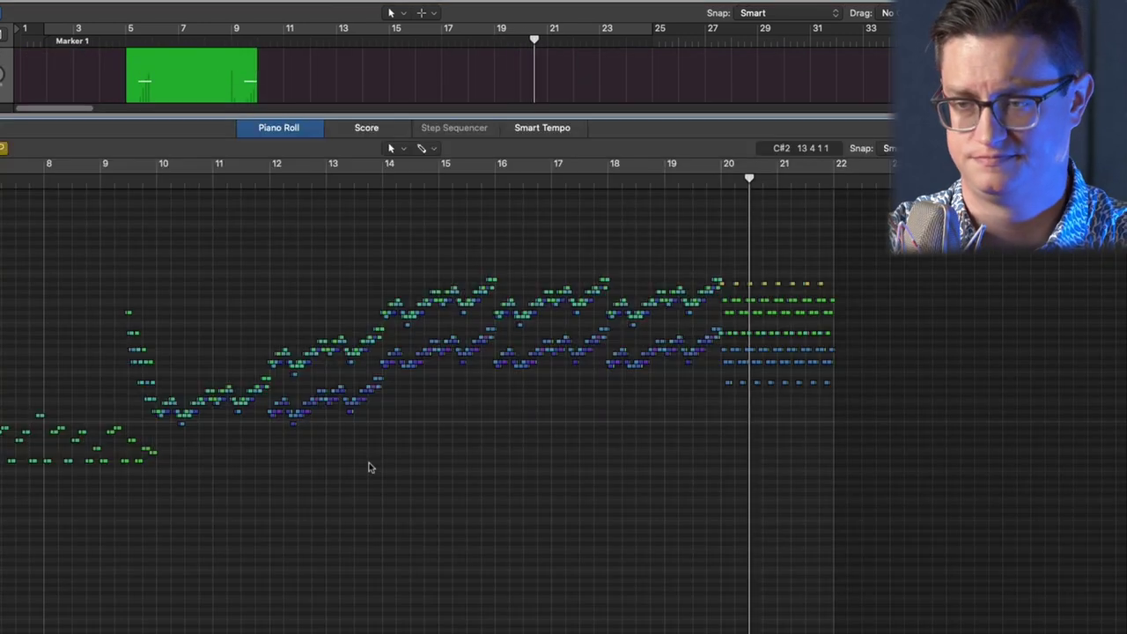
scroll(368, 464, "up", 1)
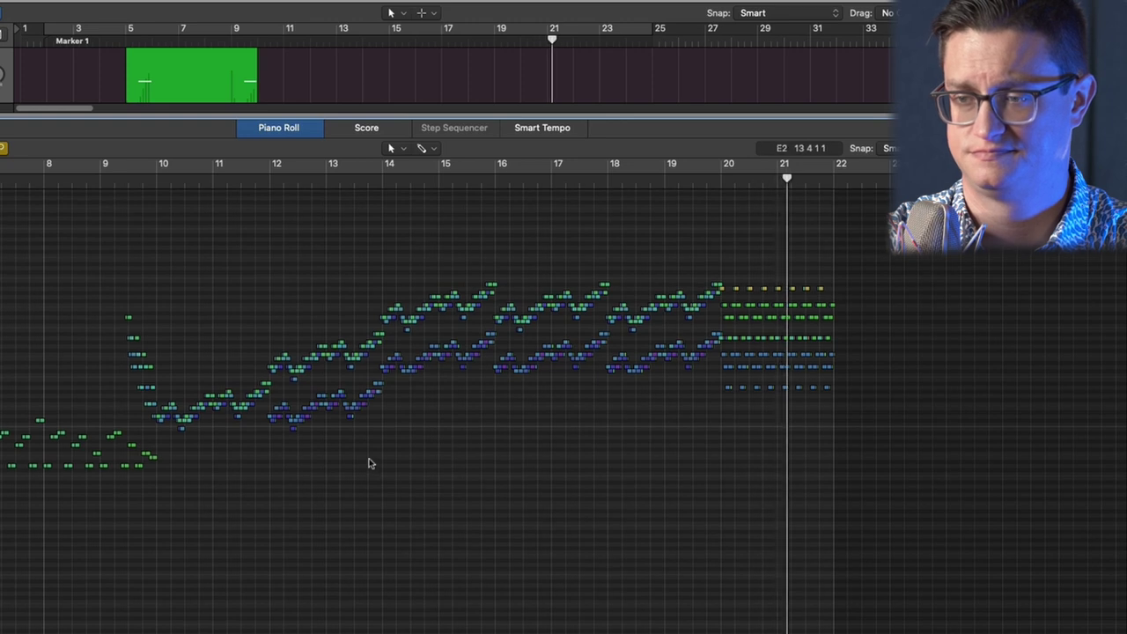
key("e")
Point out the upper AR Lo Str Shrt and AR LLL Str Lng regions, and select the four low string regions from AR Lo Str Lng down
scroll(481, 238, "down", 10)
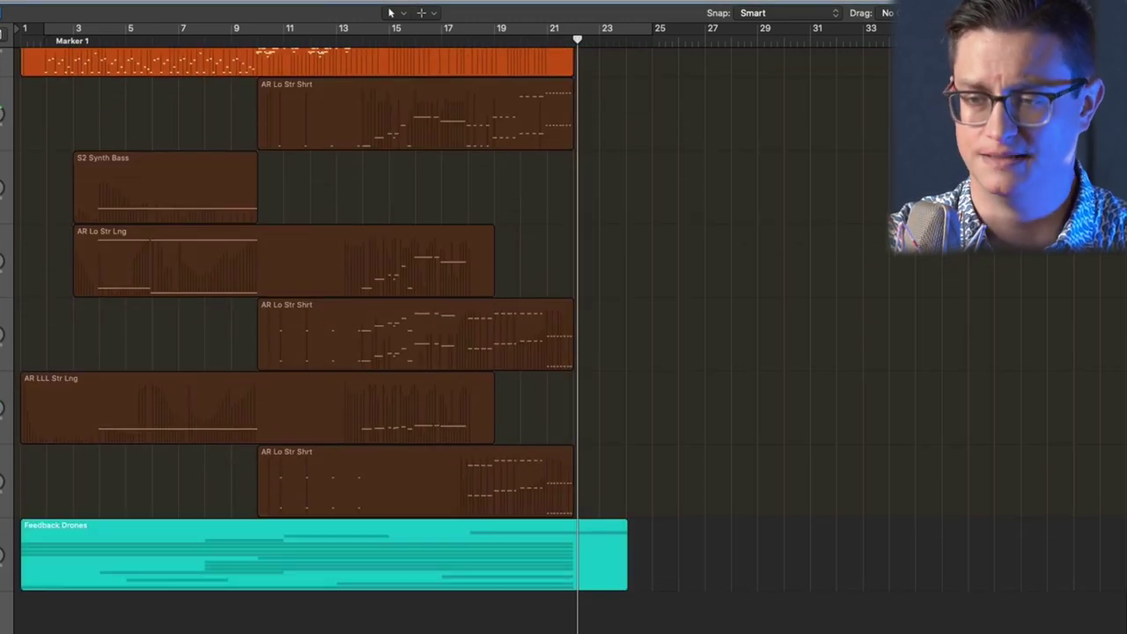
scroll(364, 502, "up", 10)
scroll(250, 376, "down", 6)
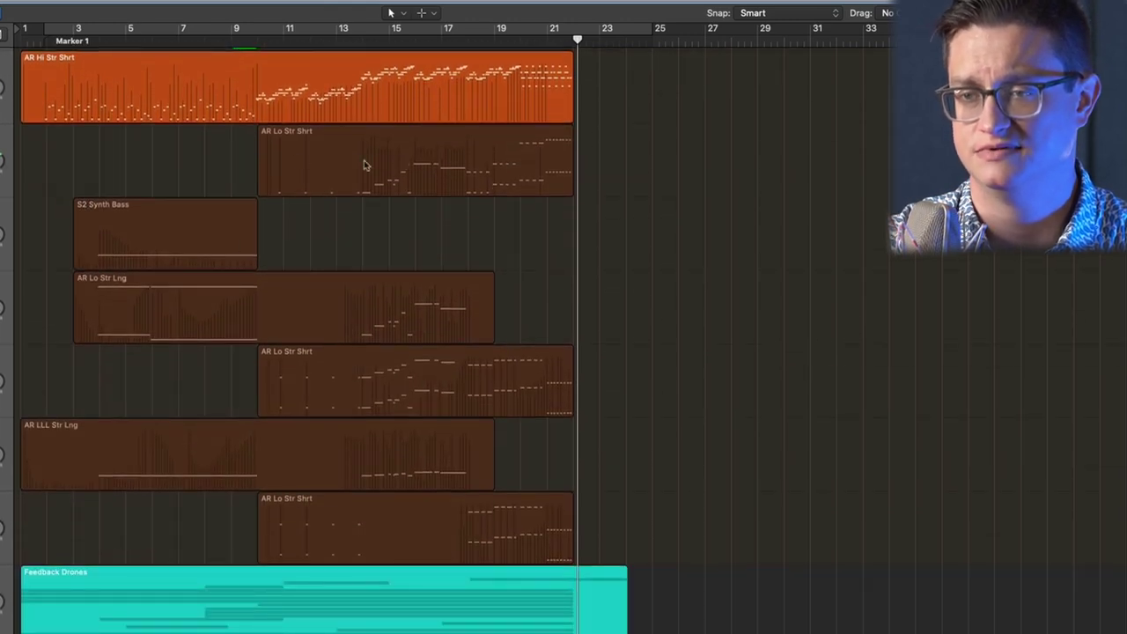
left_click(268, 163)
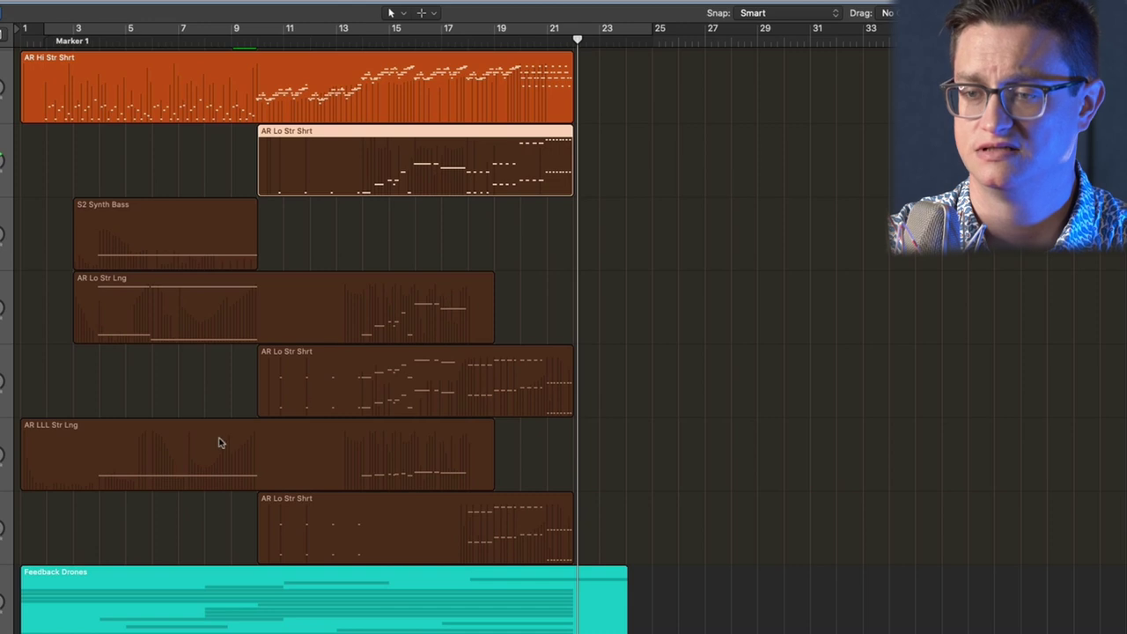
left_click(59, 435)
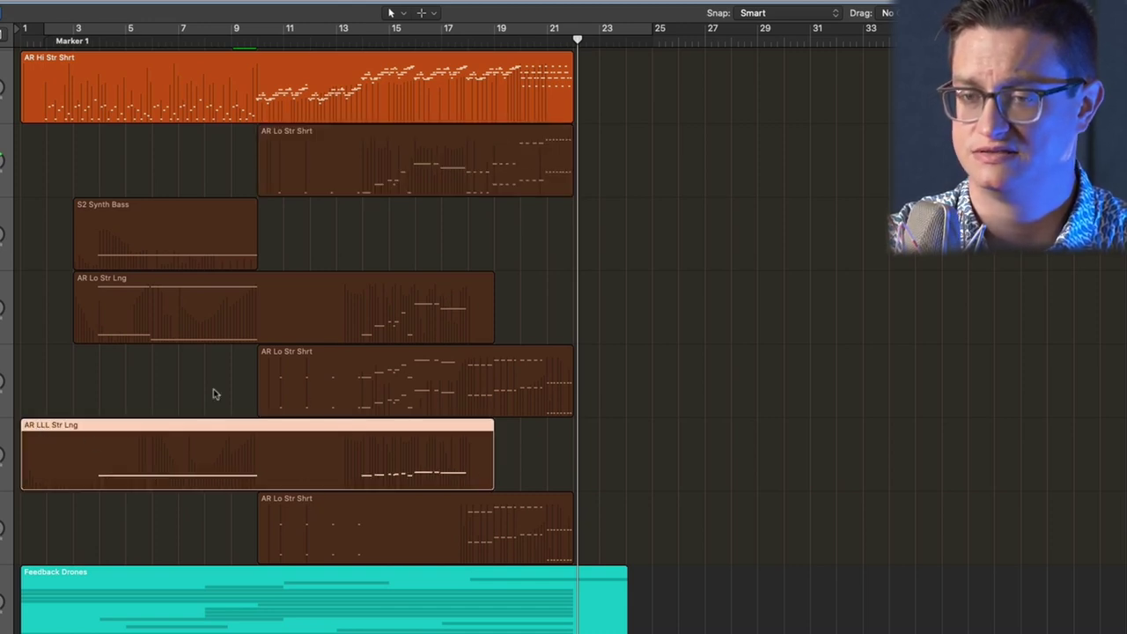
left_click_drag(39, 308, 479, 496)
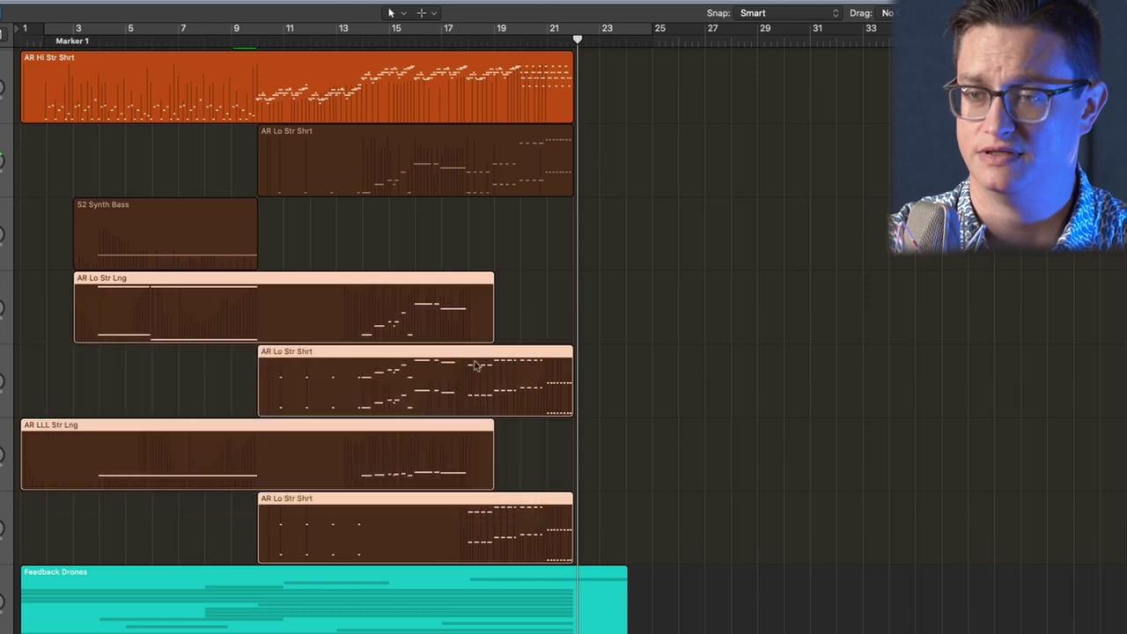
Add the upper AR Lo Str Shrt to the selection, solo the five low string regions from about bar 4, and turn solo off
left_click(445, 172, "shift")
scroll(444, 250, "down", 2)
scroll(444, 254, "up", 5)
key("ctrl+s")
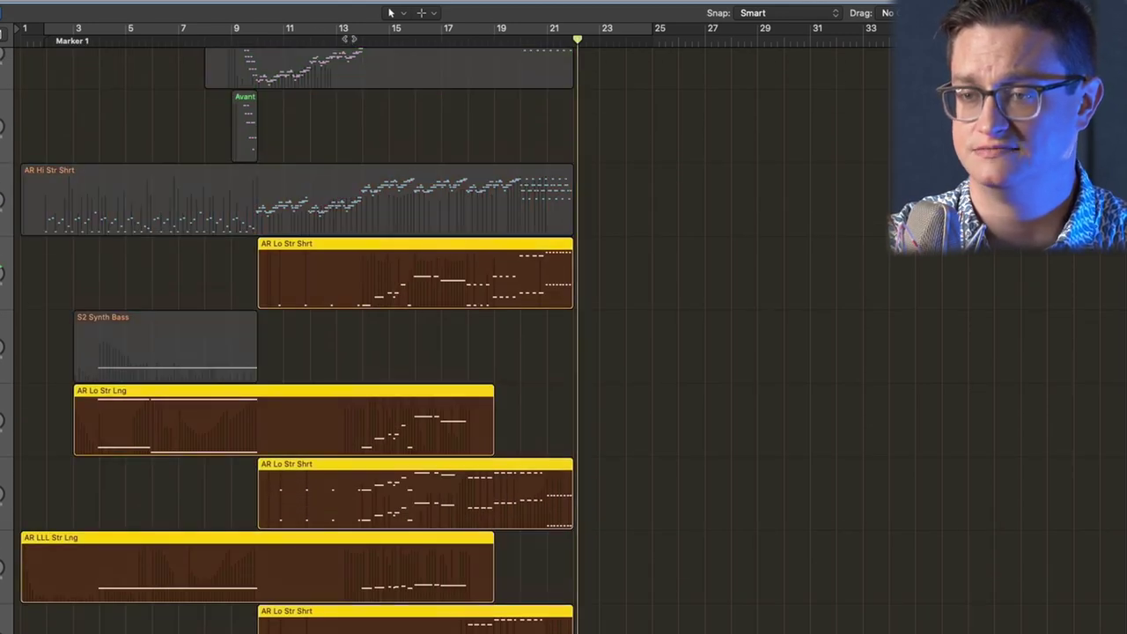
key("space")
left_click(95, 51)
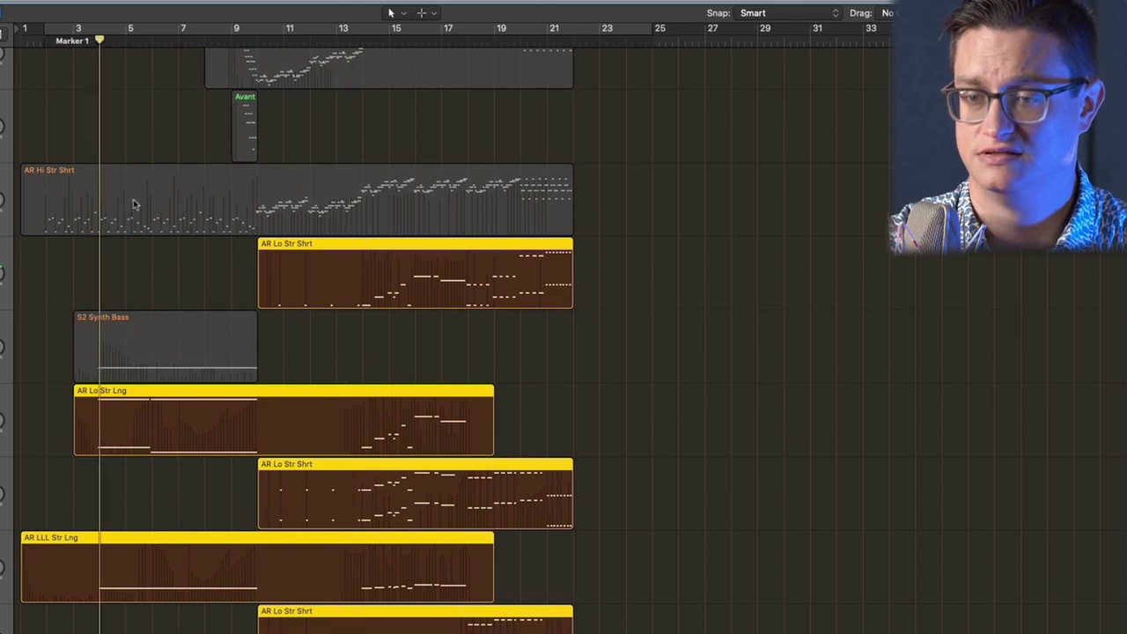
key("ctrl+s")
Examine the low string regions and the orchestral percussion parts from Cymbals down to AR Snares
scroll(145, 308, "down", 3)
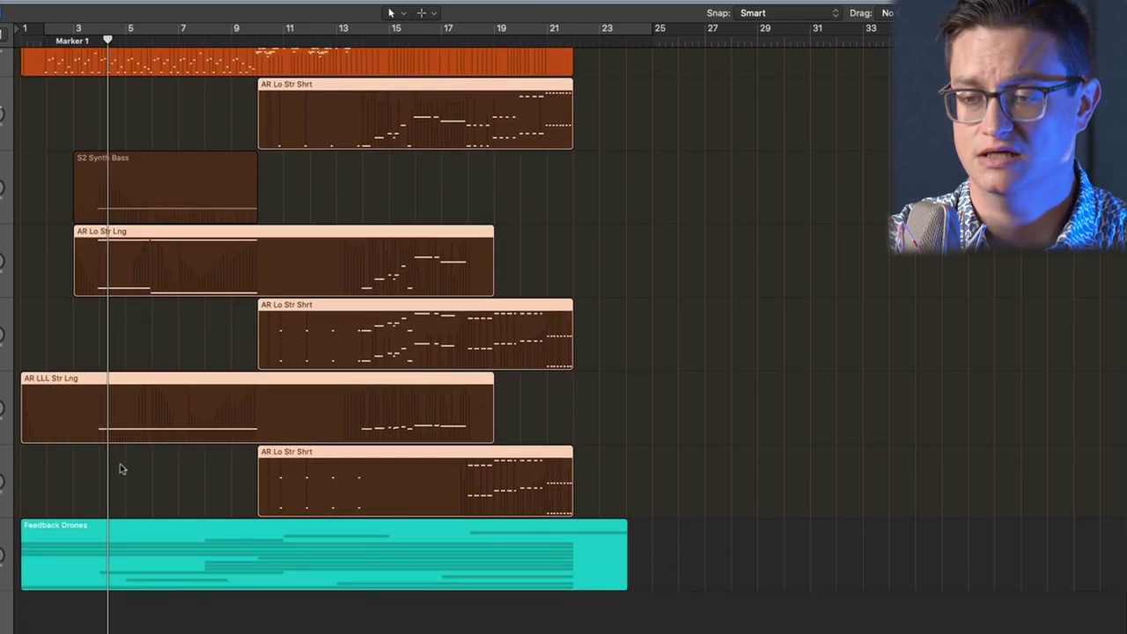
scroll(150, 378, "up", 10)
scroll(176, 297, "down", 8)
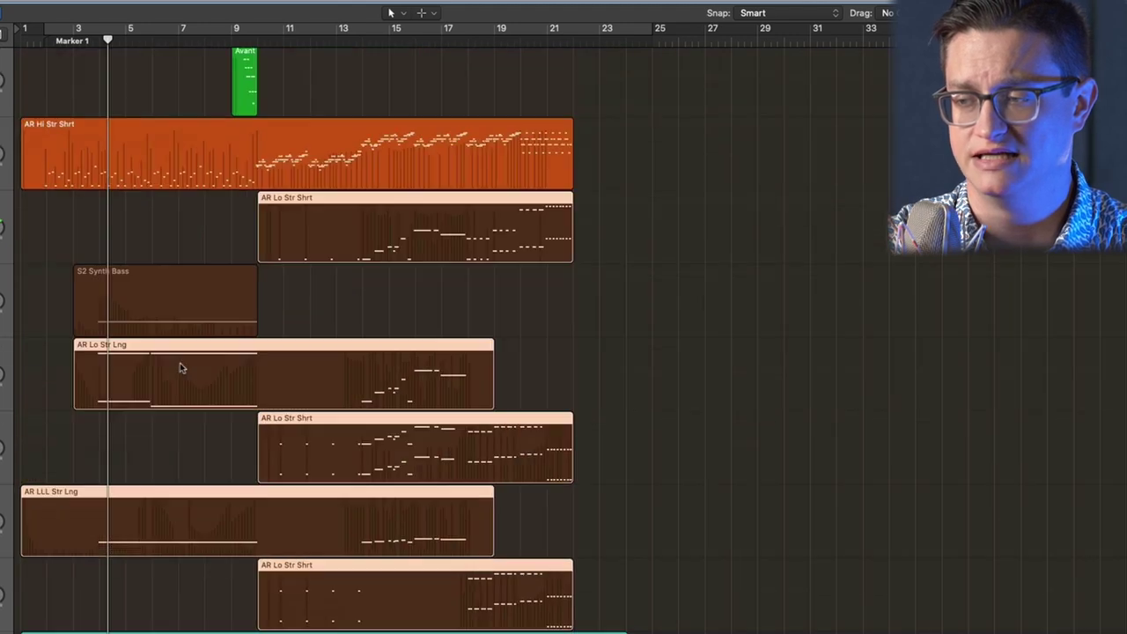
scroll(179, 364, "down", 3)
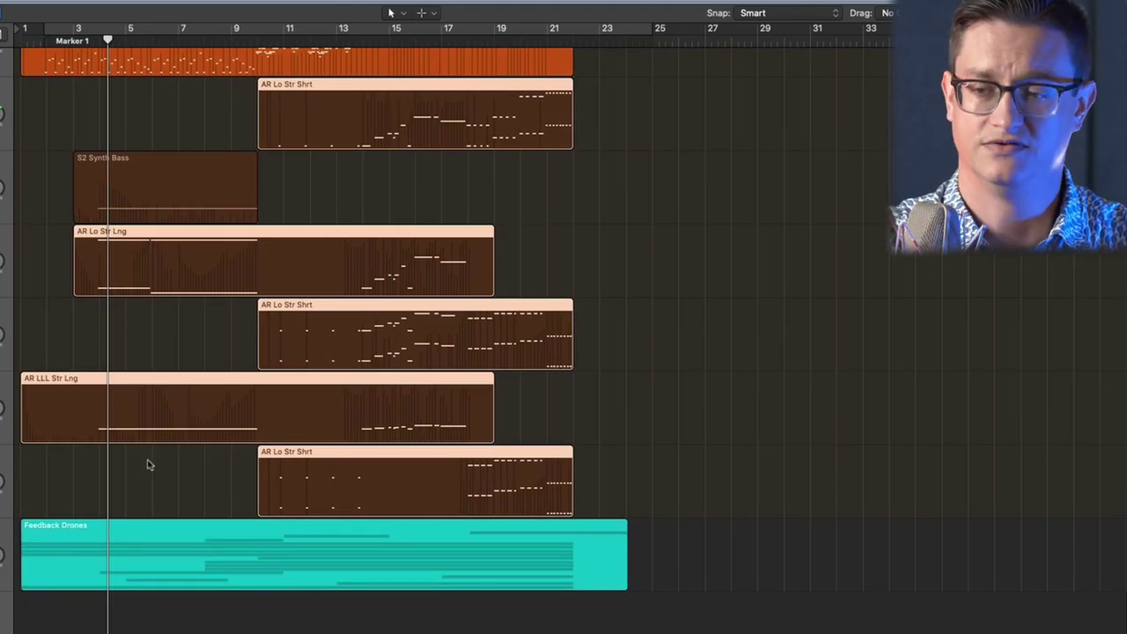
scroll(147, 462, "up", 15)
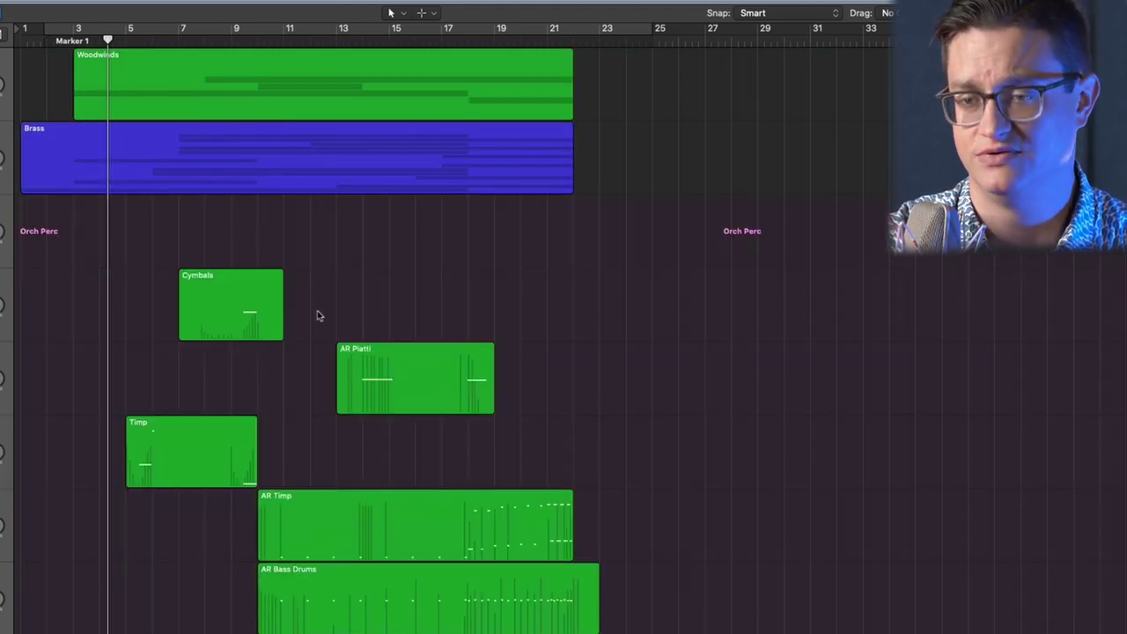
scroll(180, 424, "down", 2)
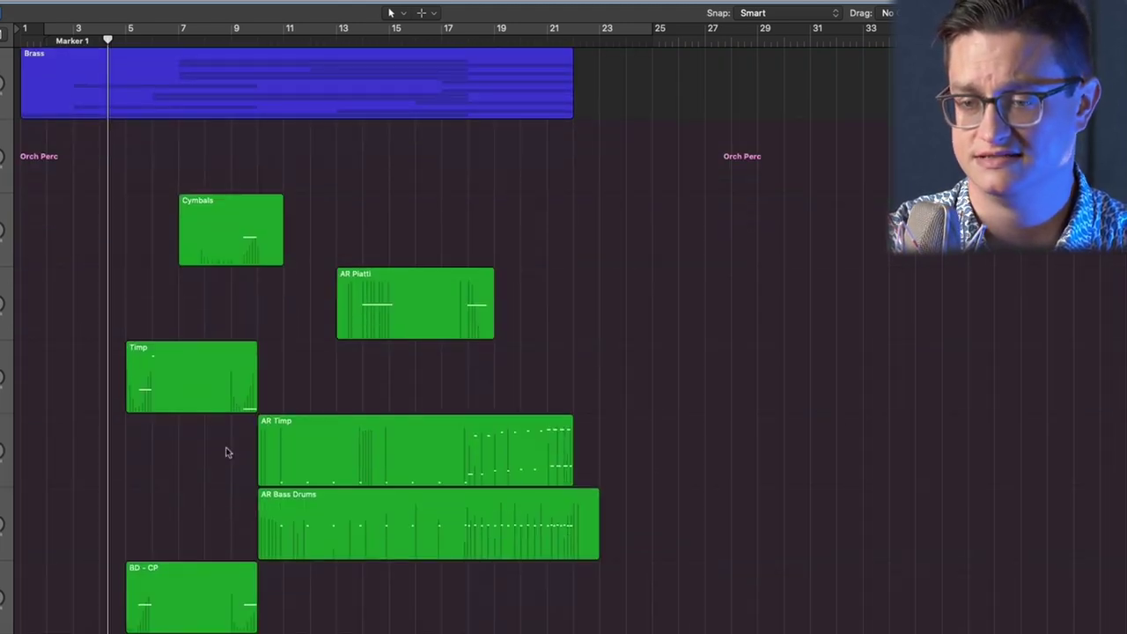
scroll(226, 453, "down", 2)
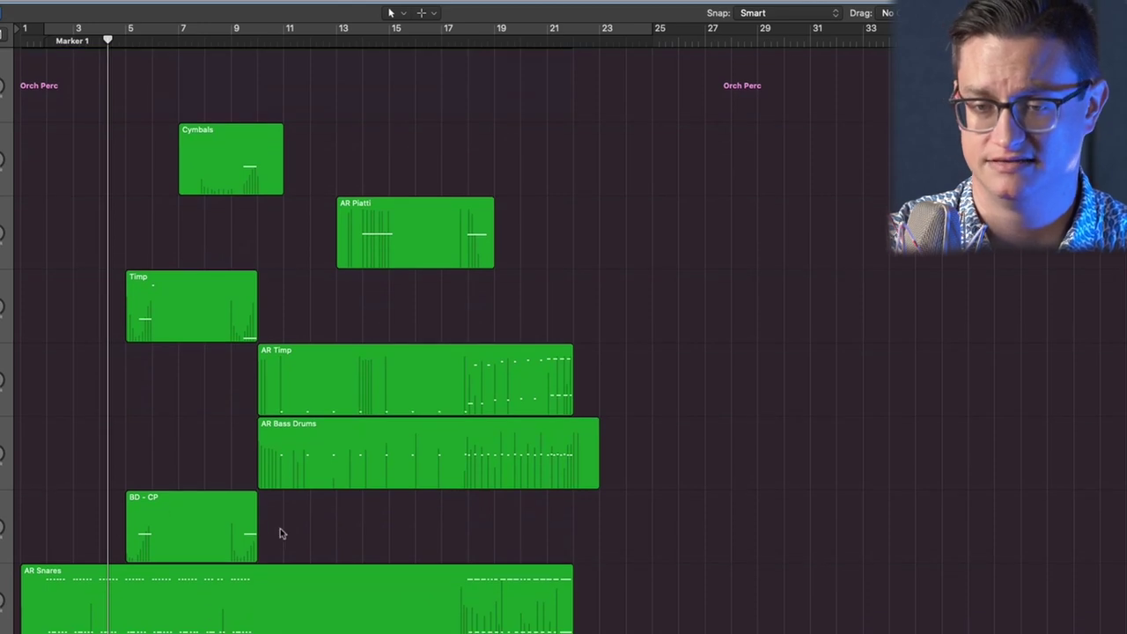
scroll(246, 397, "down", 5)
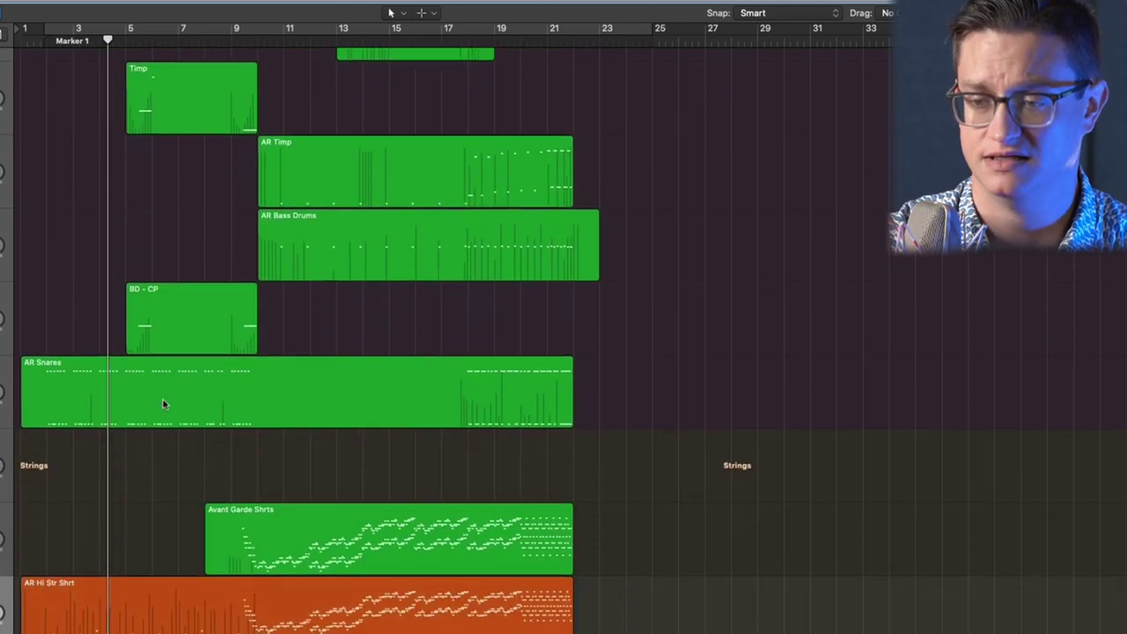
scroll(173, 402, "up", 3)
scroll(174, 402, "up", 6)
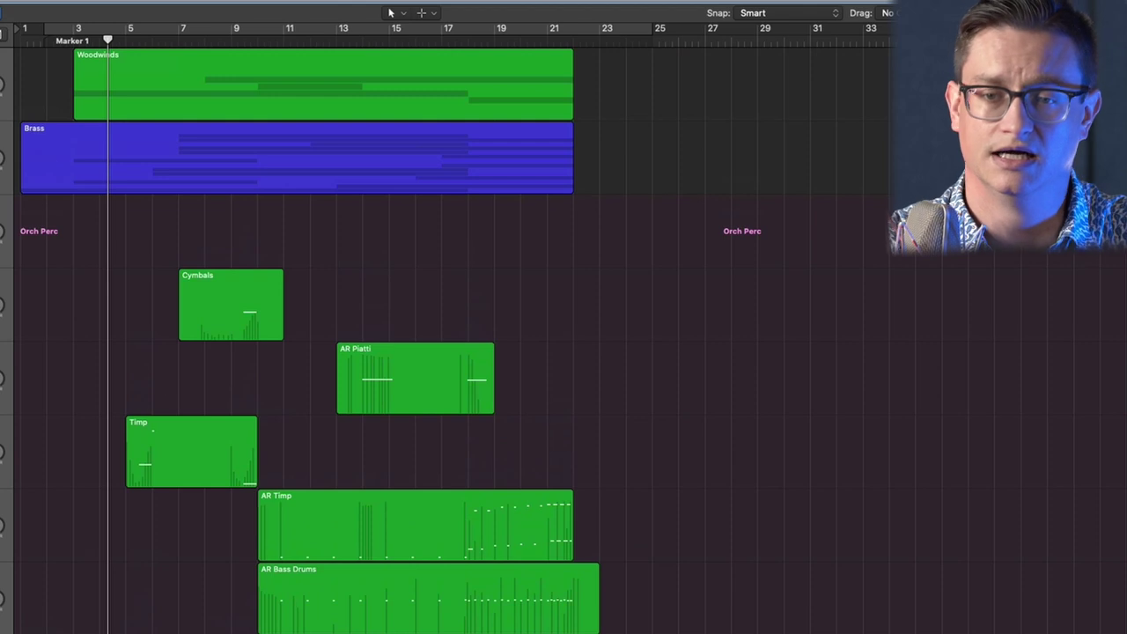
Collapse the Orch Perc track stack and return the playhead to Marker 1 at bar 2
key("ctrl+super+Left")
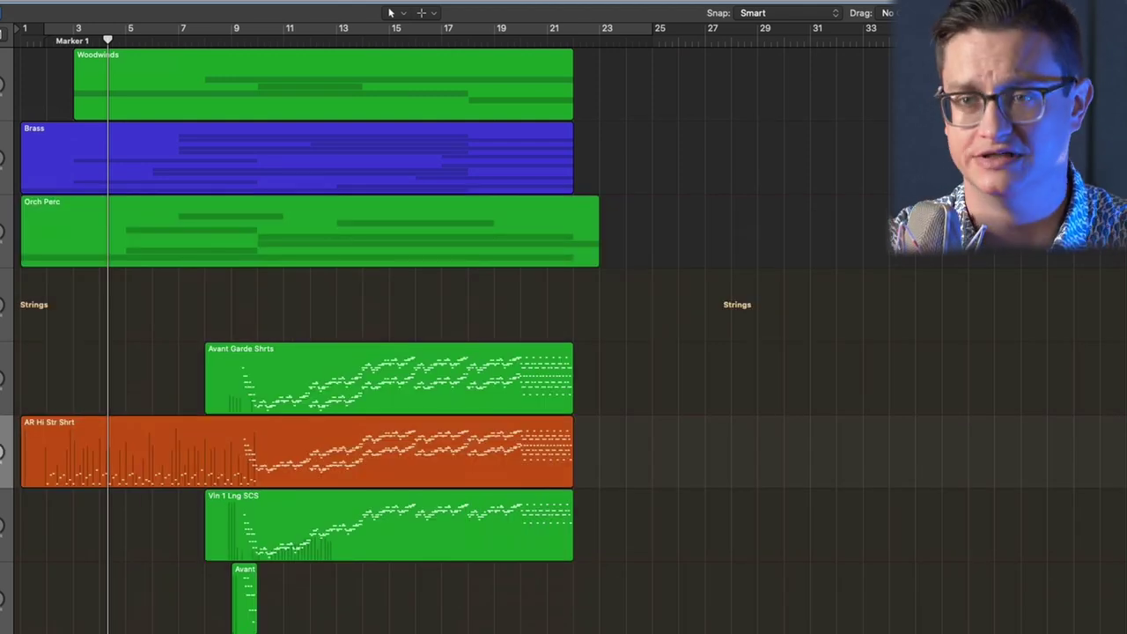
key("alt+comma")
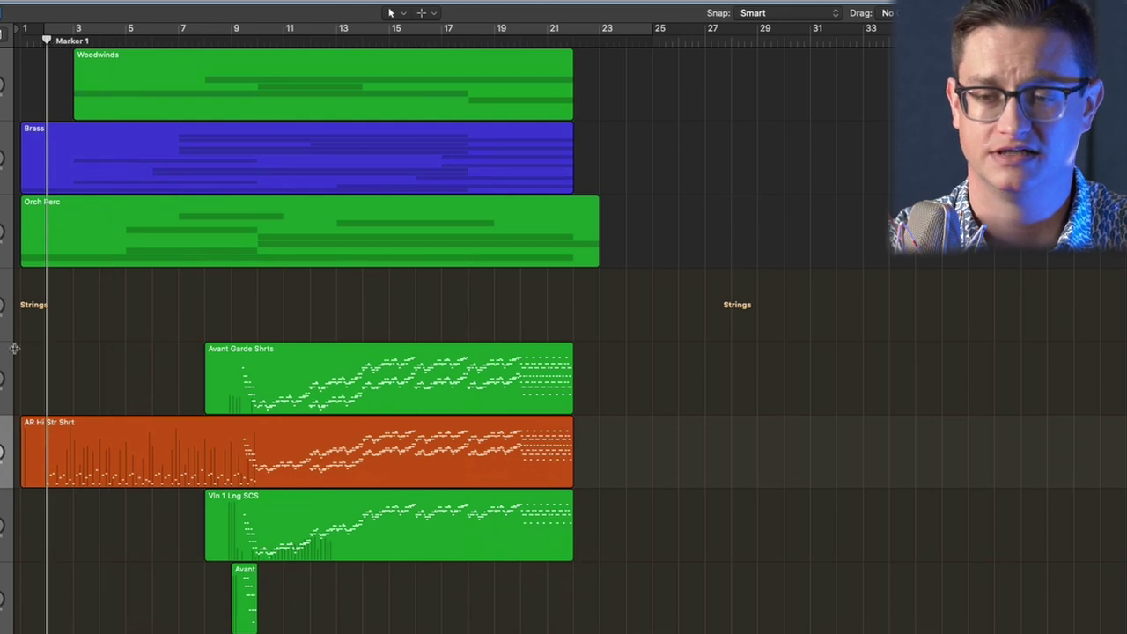